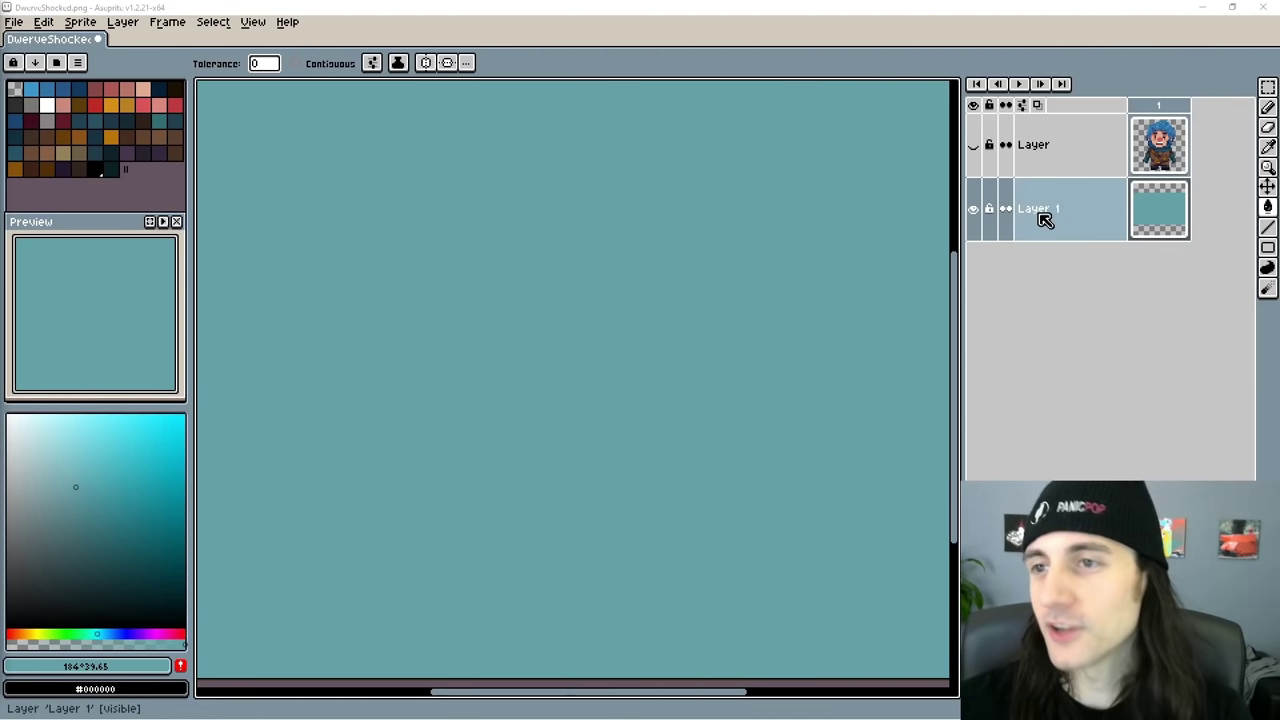
Check the dwarf layer's visibility, then turn on vertical symmetry down the sprite's middle.
click(1057, 151)
click(984, 150)
click(984, 150)
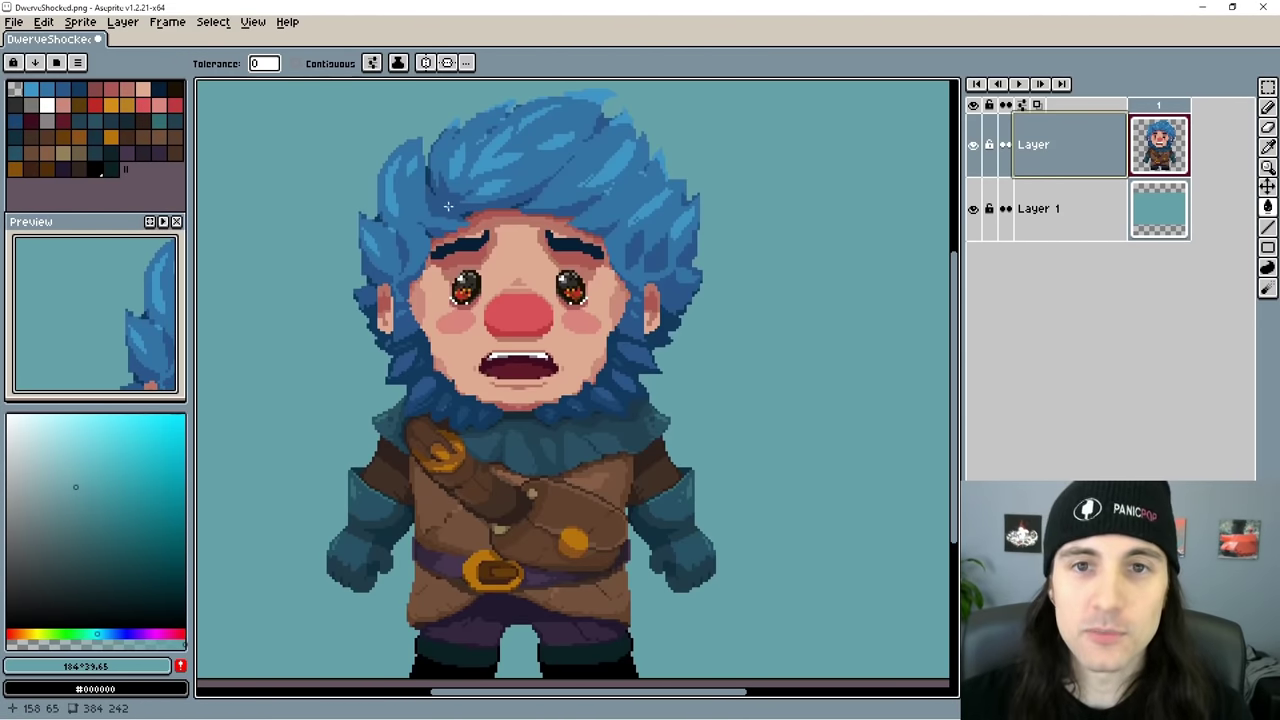
click(447, 63)
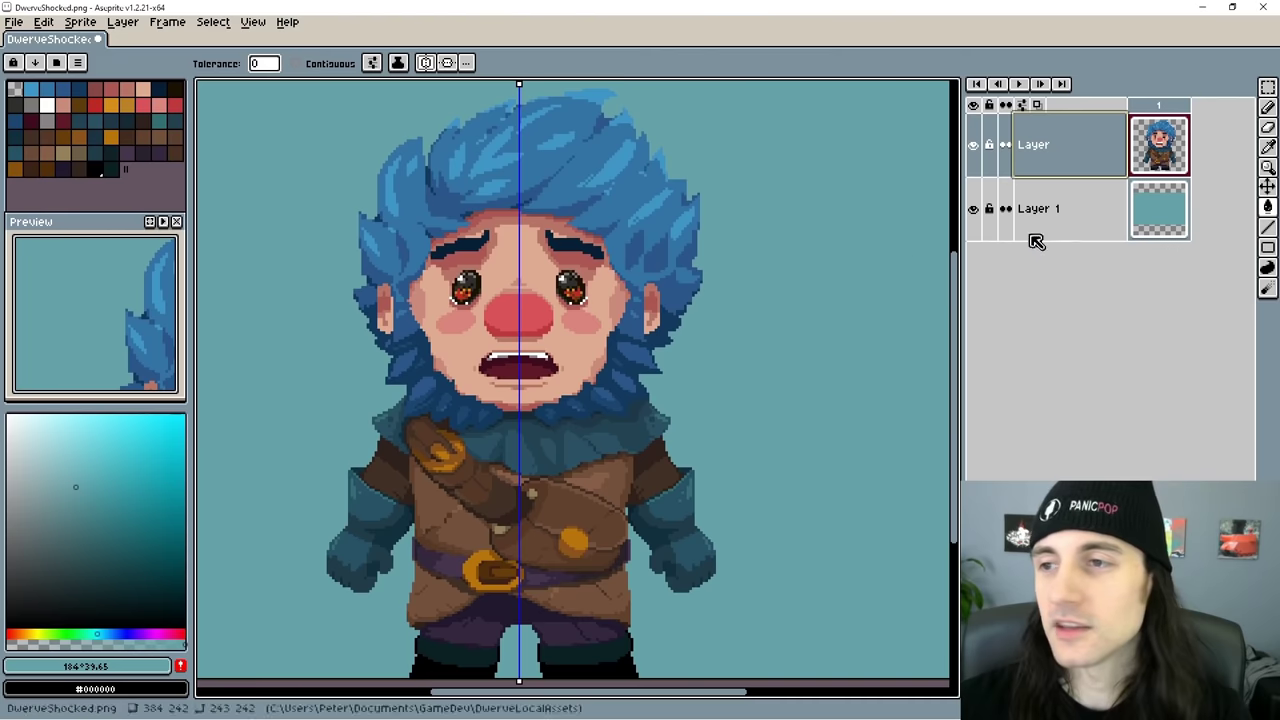
With a black pixel-perfect pencil, try mirrored swirls on both cheeks, then undo them.
click(1267, 107)
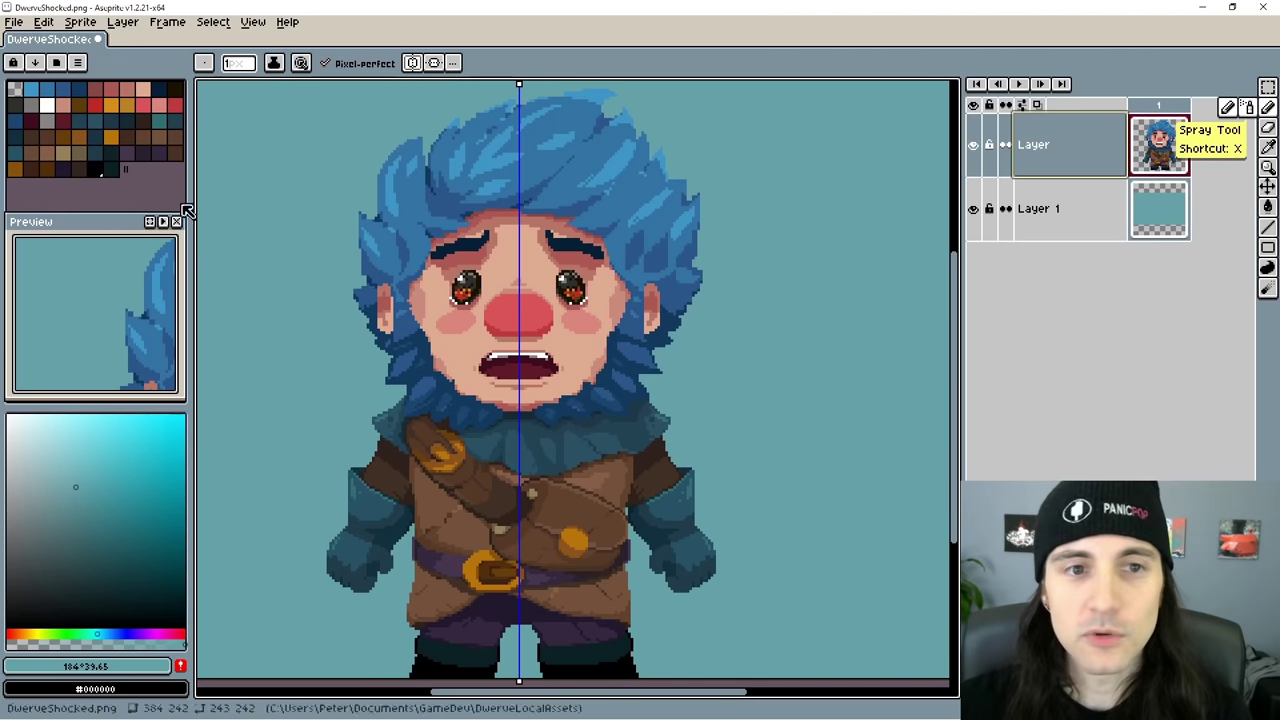
click(95, 168)
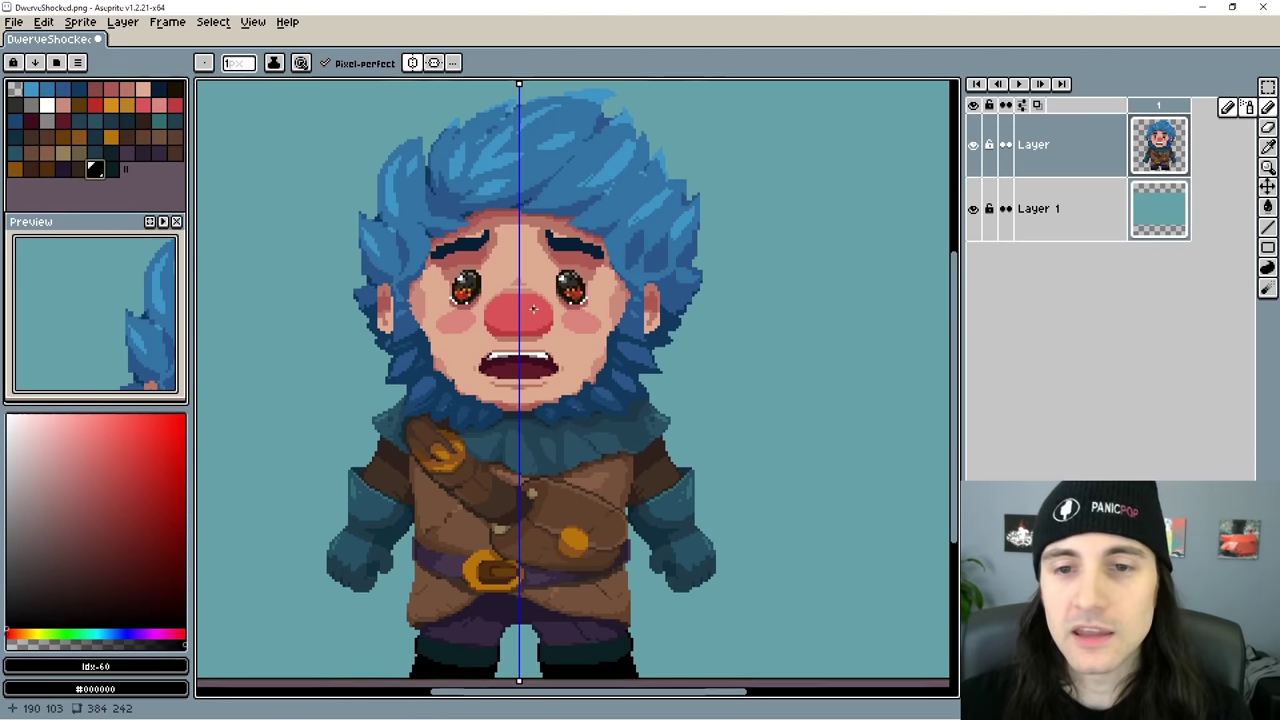
scroll(533, 310, up, 1)
mouse_move(330, 262)
mouse_down()
mouse_move(361, 383)
mouse_move(331, 302)
mouse_move(345, 330)
mouse_up()
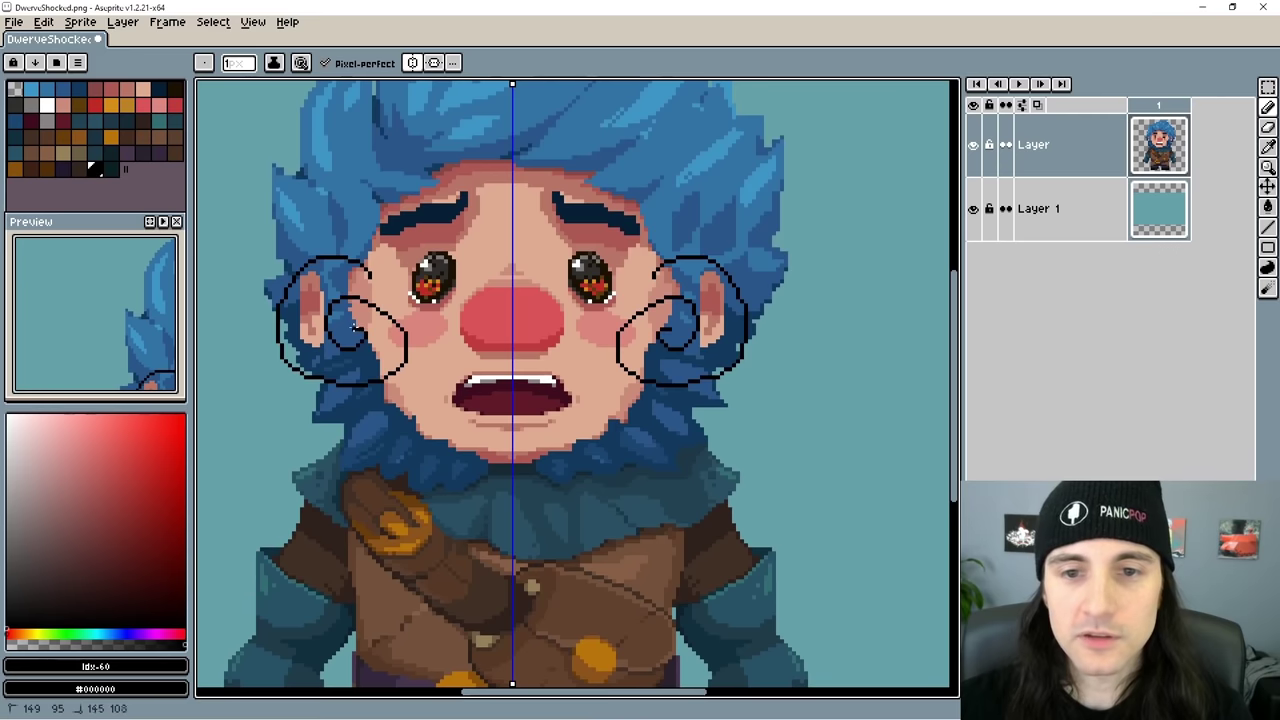
key(ctrl+z)
Try mirrored teardrops on the cheeks, undo them, and reposition the vertical mirror axis.
mouse_move(429, 315)
mouse_down()
mouse_move(395, 338)
mouse_move(431, 330)
mouse_up()
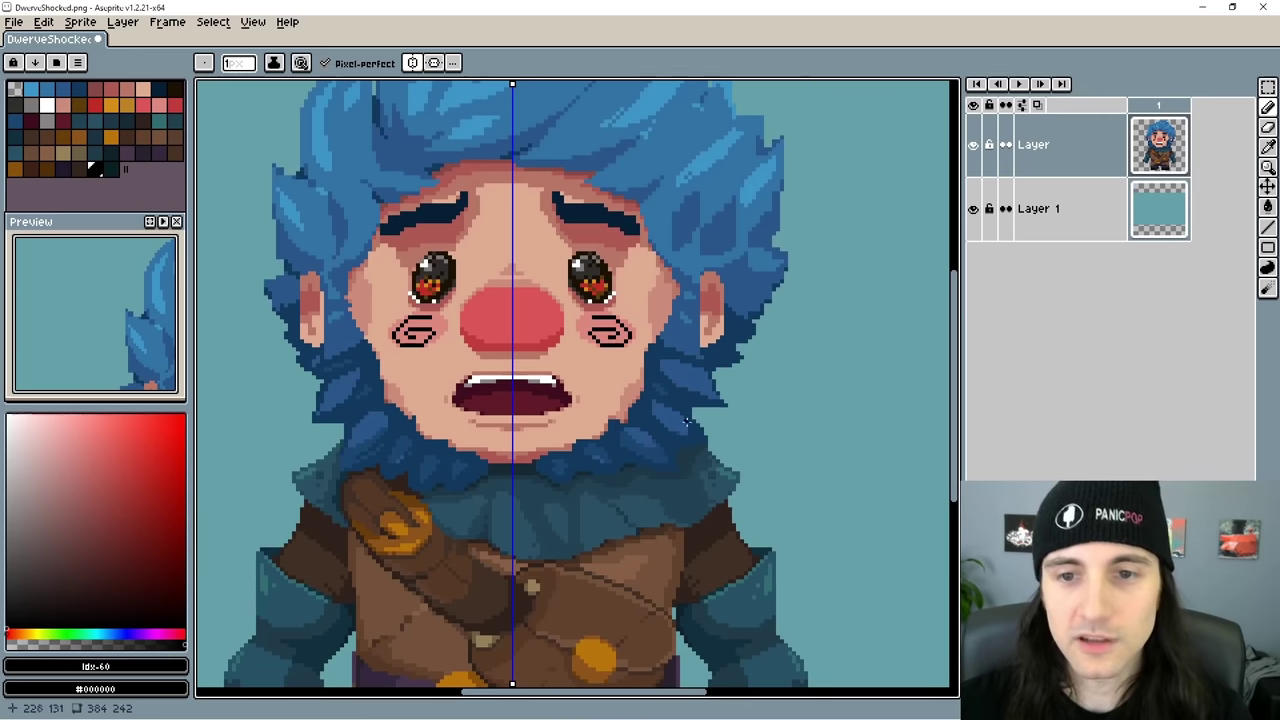
key(ctrl+z)
scroll(625, 278, down, 5)
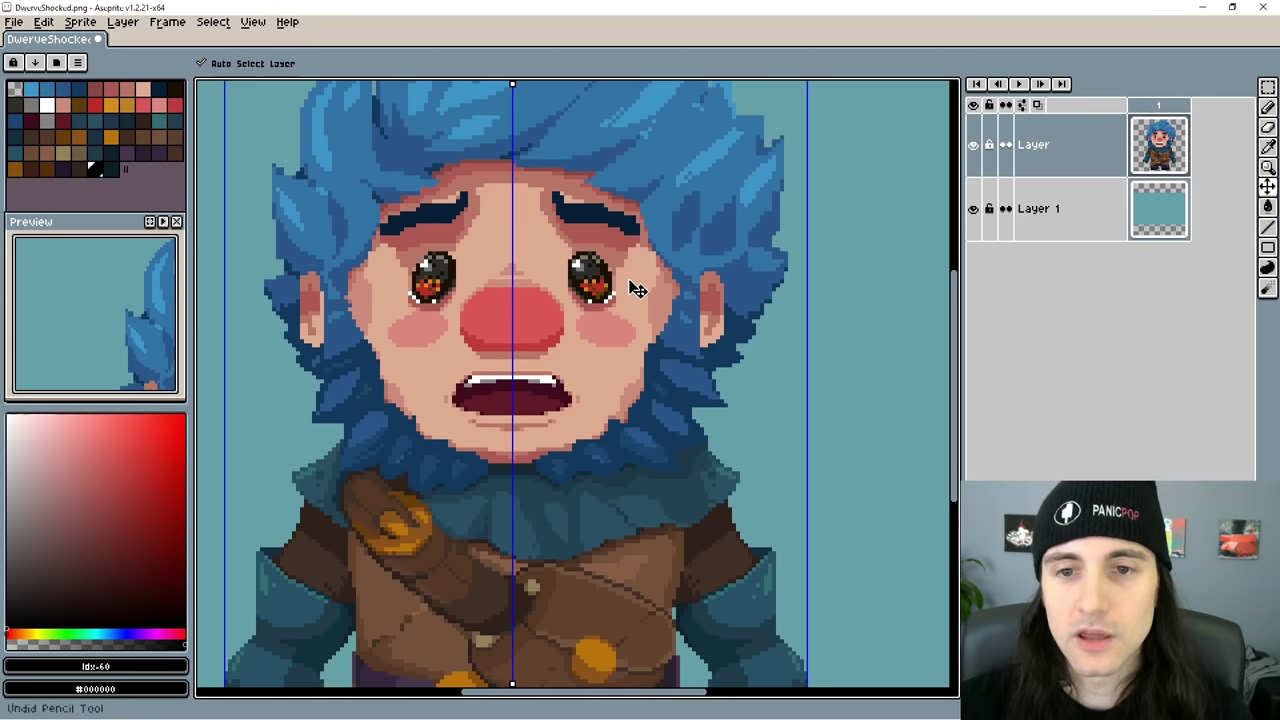
scroll(610, 260, up, 4)
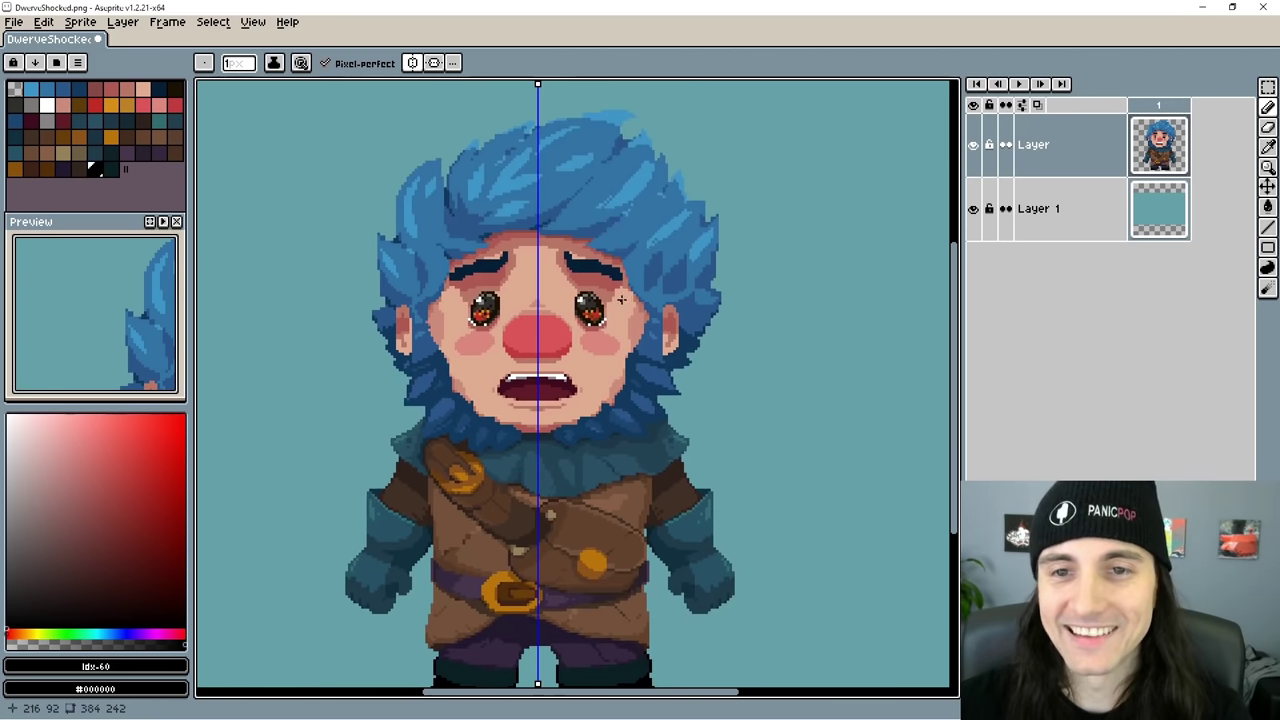
scroll(587, 197, down, 2)
mouse_move(579, 173)
mouse_down()
mouse_move(686, 173)
mouse_move(589, 173)
mouse_up()
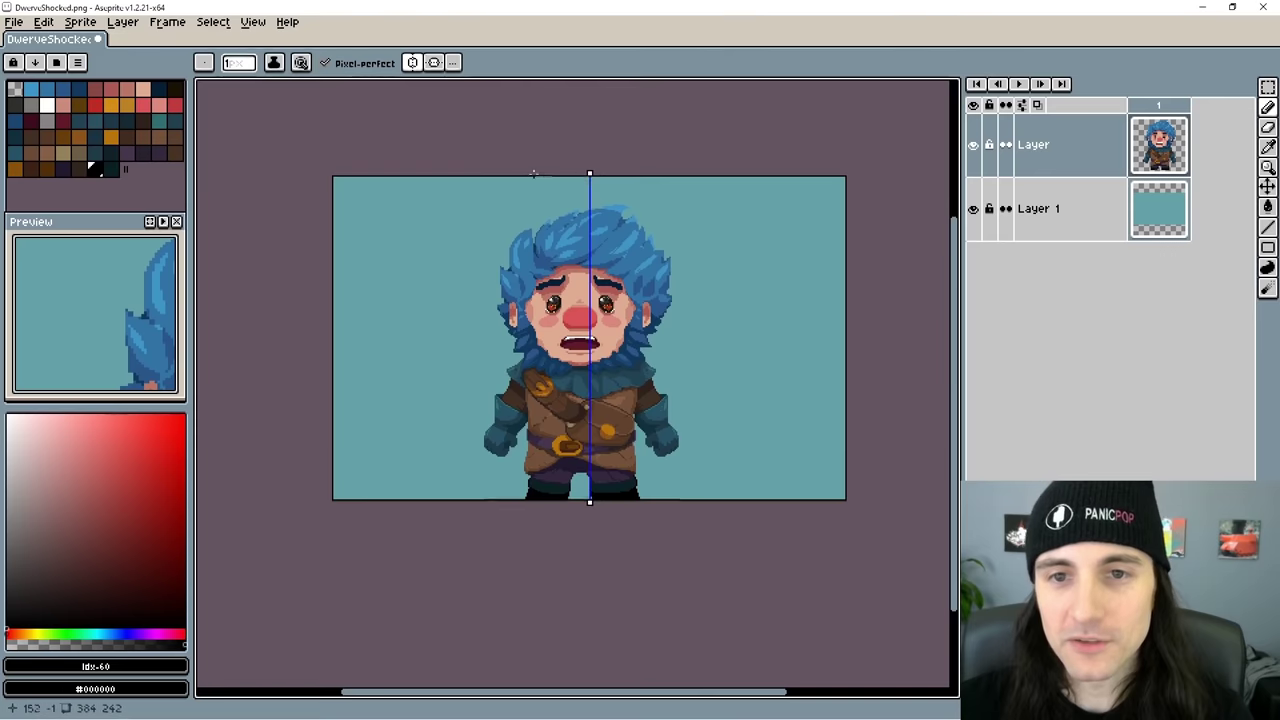
On Layer 1, add a horizontal mirror axis and scribble four-way mirrored black curves.
key(Down)
click(435, 63)
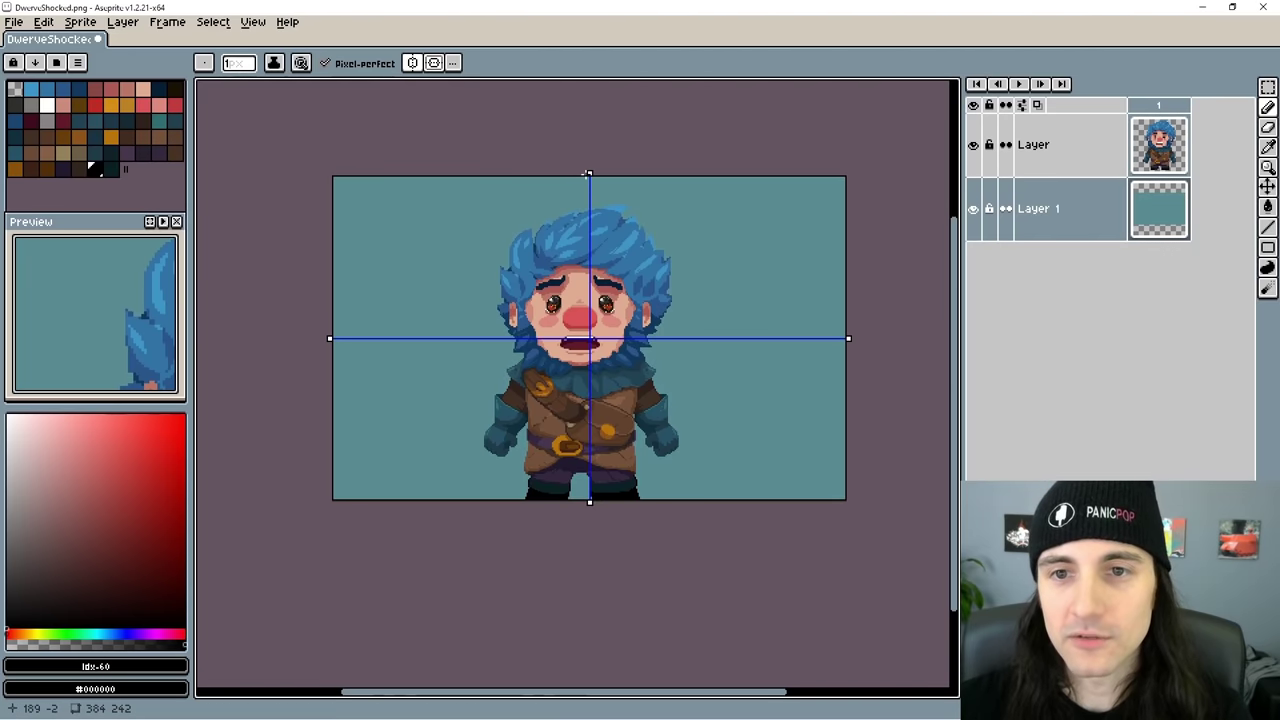
mouse_move(513, 283)
mouse_down()
mouse_move(449, 285)
mouse_move(502, 270)
mouse_move(479, 282)
mouse_move(380, 207)
mouse_move(342, 291)
mouse_move(431, 218)
mouse_move(392, 320)
mouse_move(521, 283)
mouse_move(480, 308)
mouse_up()
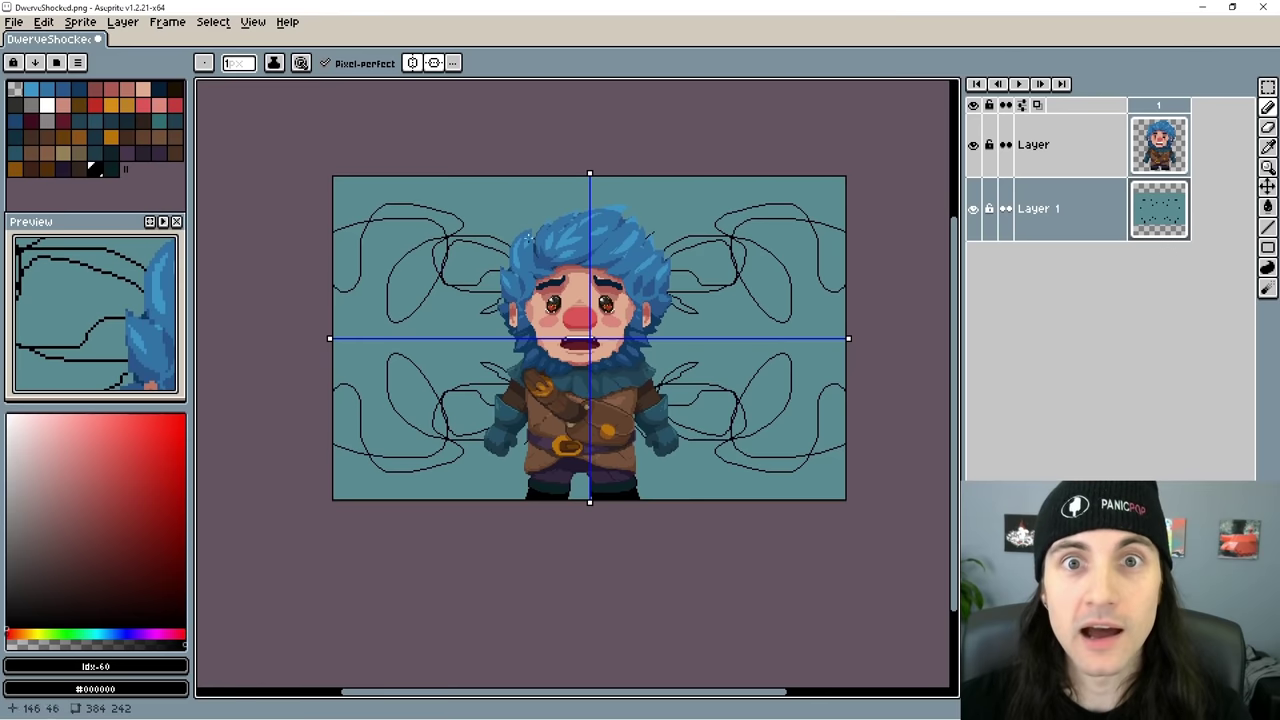
scroll(524, 232, up, 2)
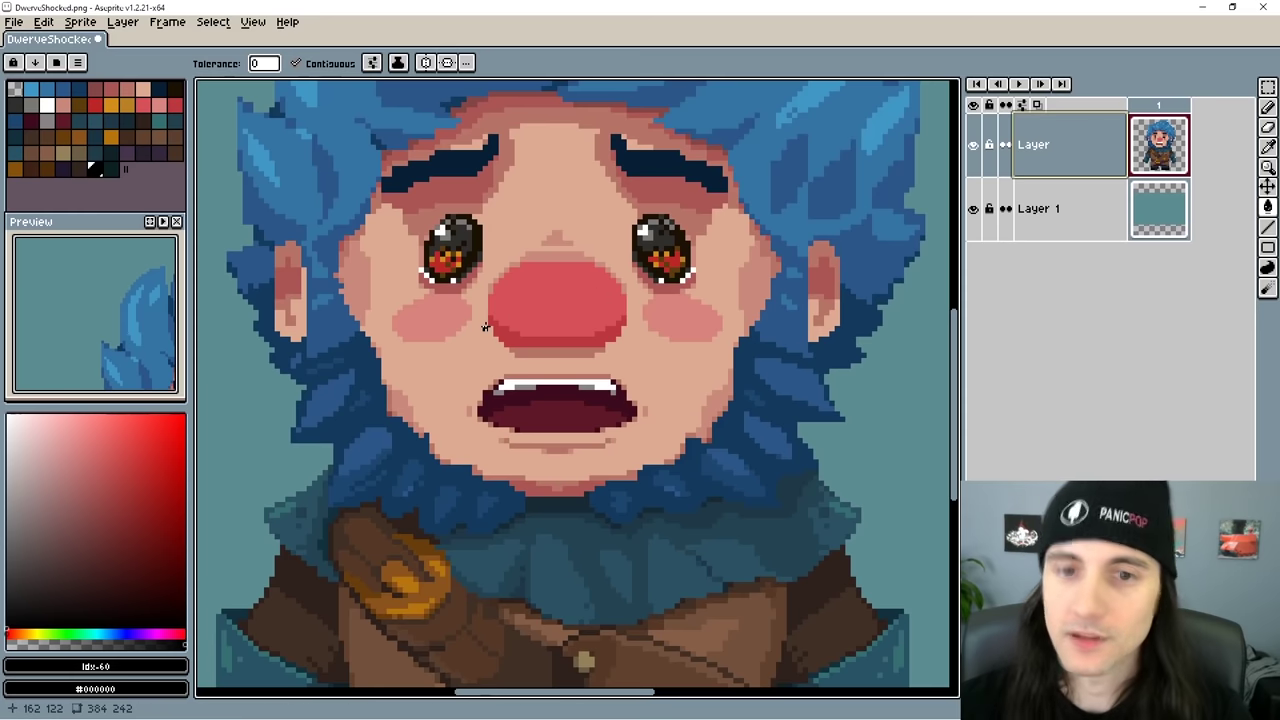
Test black, then eyedropped red, bucket fills on the left cheek, undoing both.
click(430, 321)
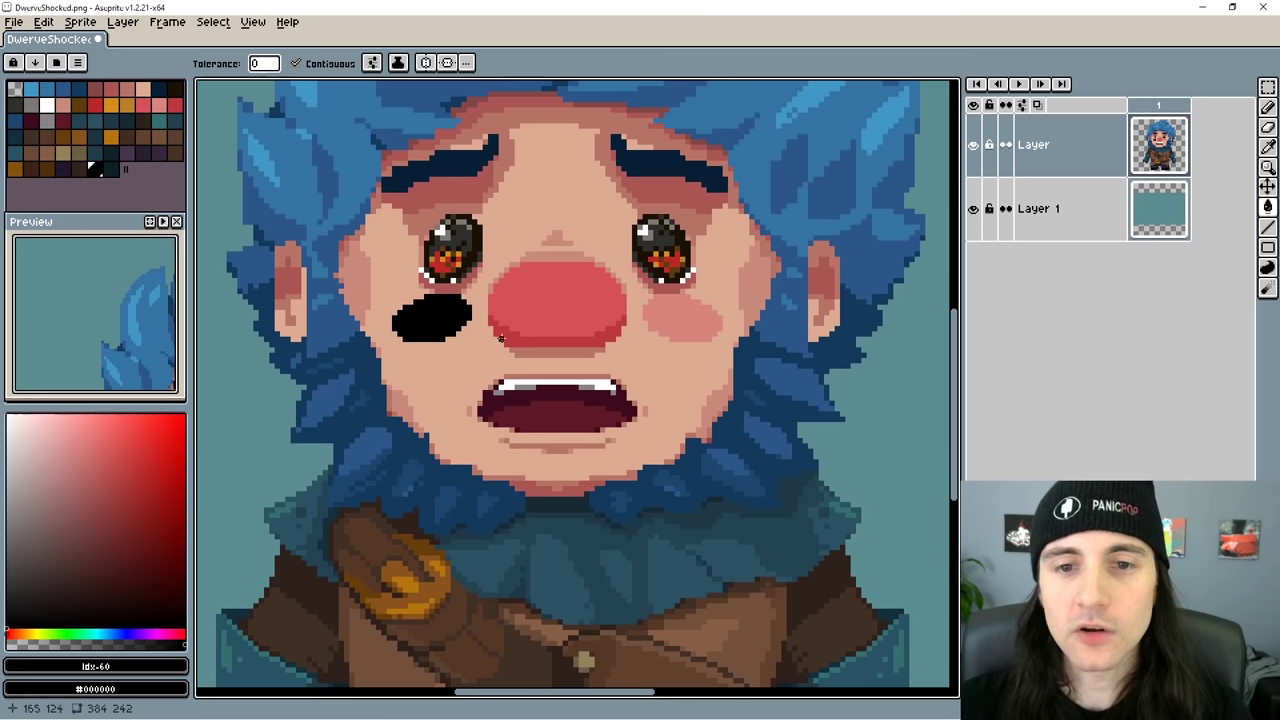
key(ctrl+z)
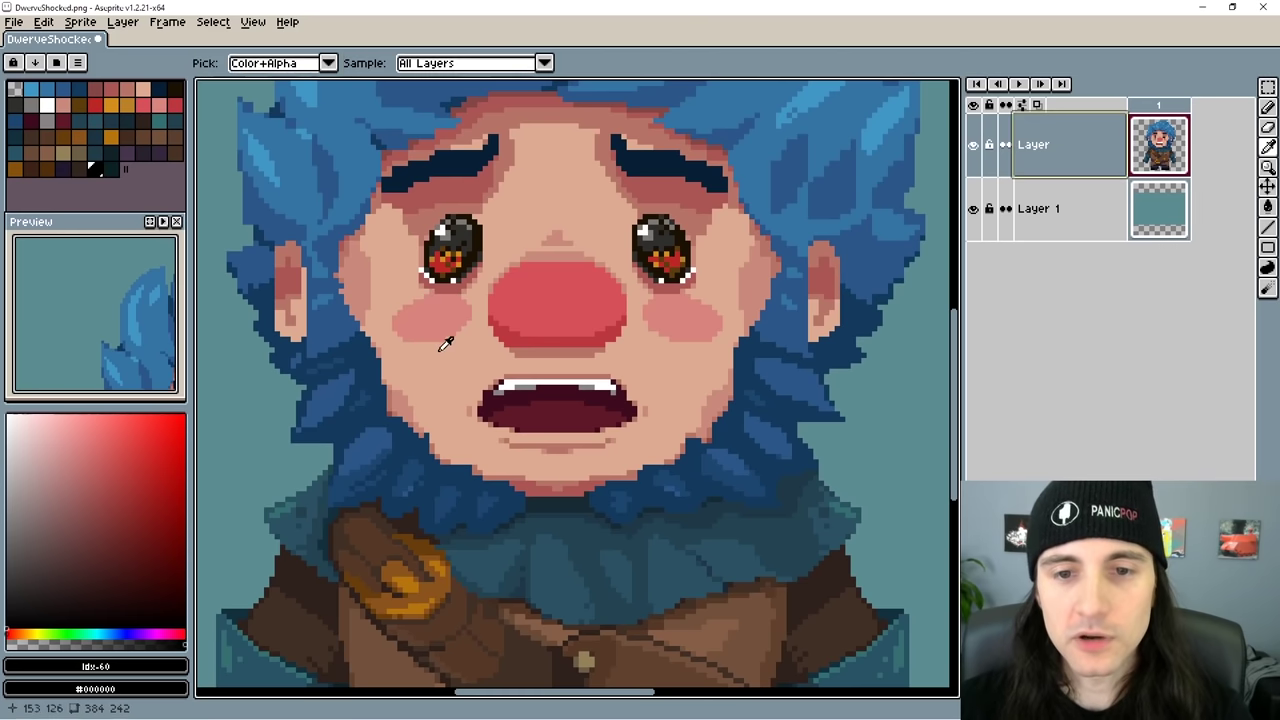
key(i)
click(505, 318)
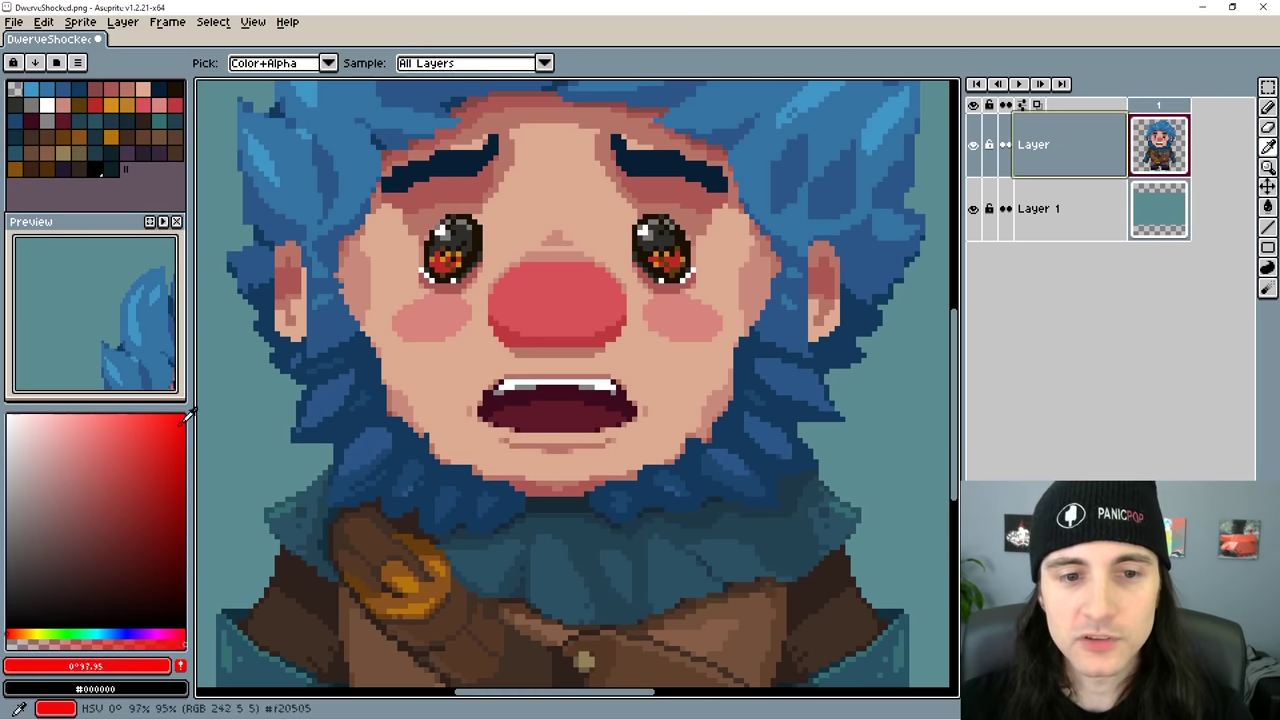
key(g)
click(428, 320)
key(ctrl+z)
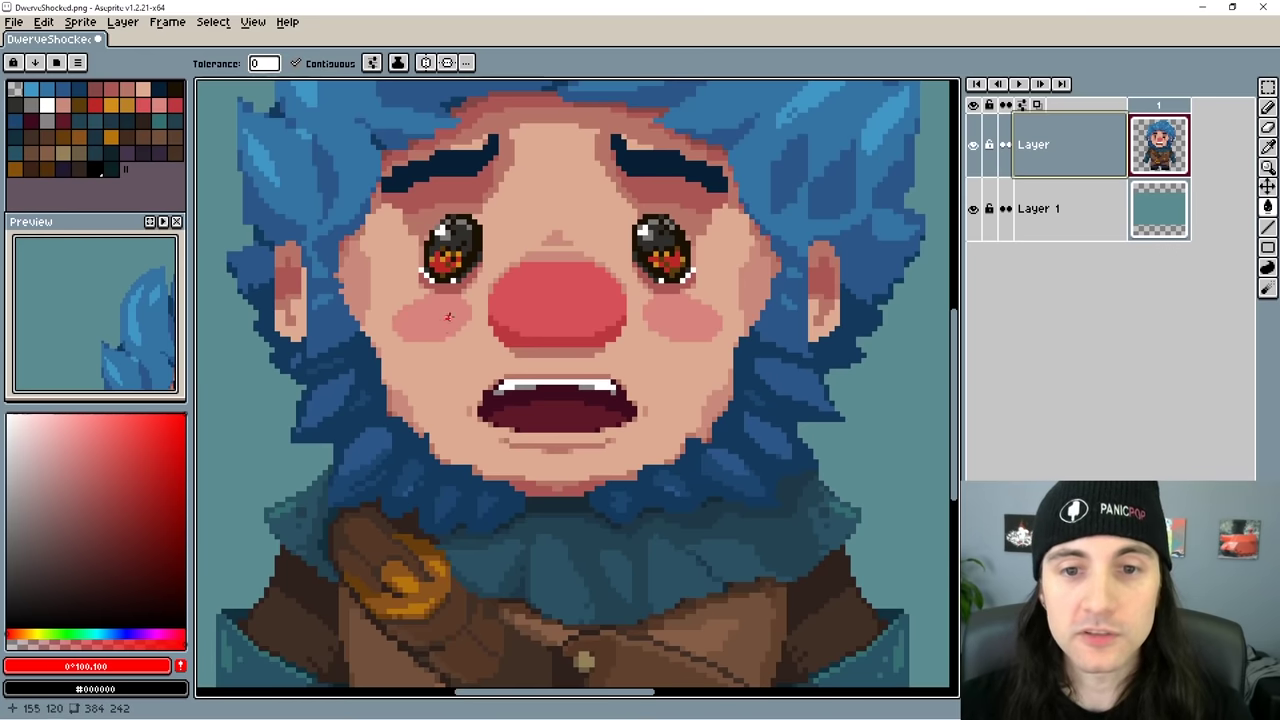
Turn off Contiguous and test a red fill on both cheeks, then undo it.
click(297, 64)
click(437, 324)
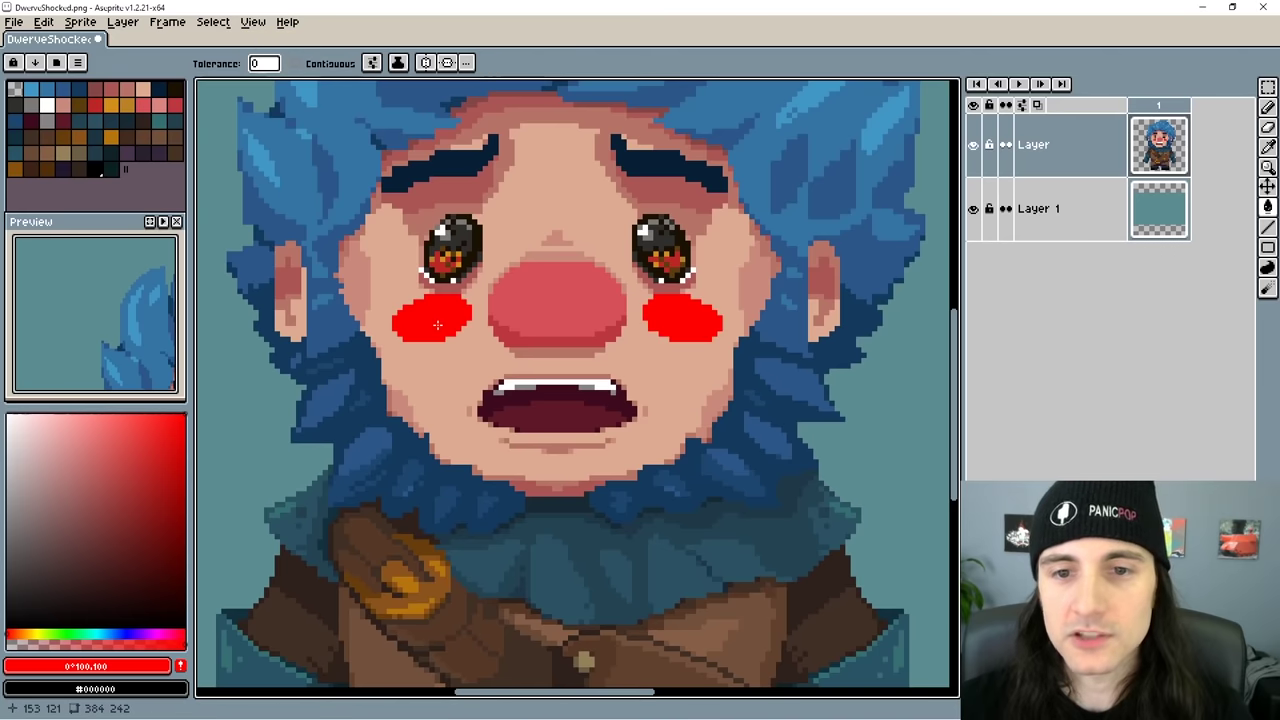
key(ctrl+z)
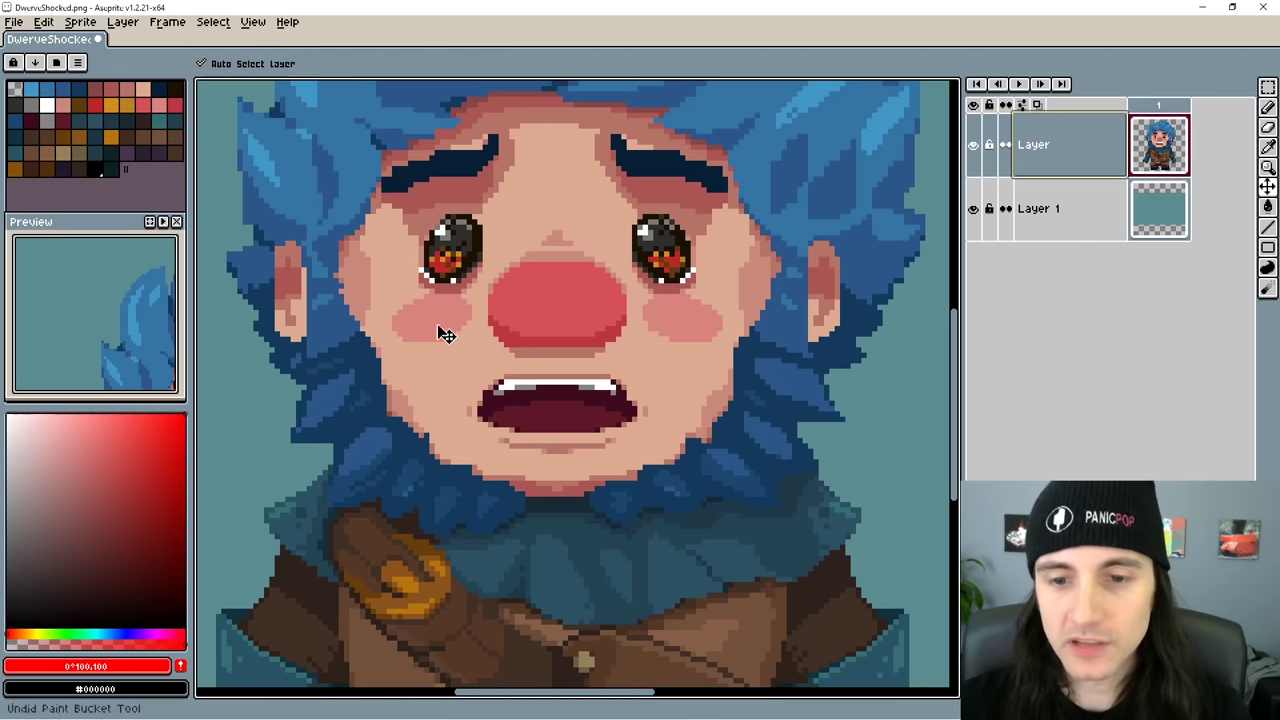
Pan to the arms, test red fills on the light-blue gloves, and undo them.
scroll(443, 334, down, 2)
drag(540, 418, 570, 270)
scroll(436, 425, up, 1)
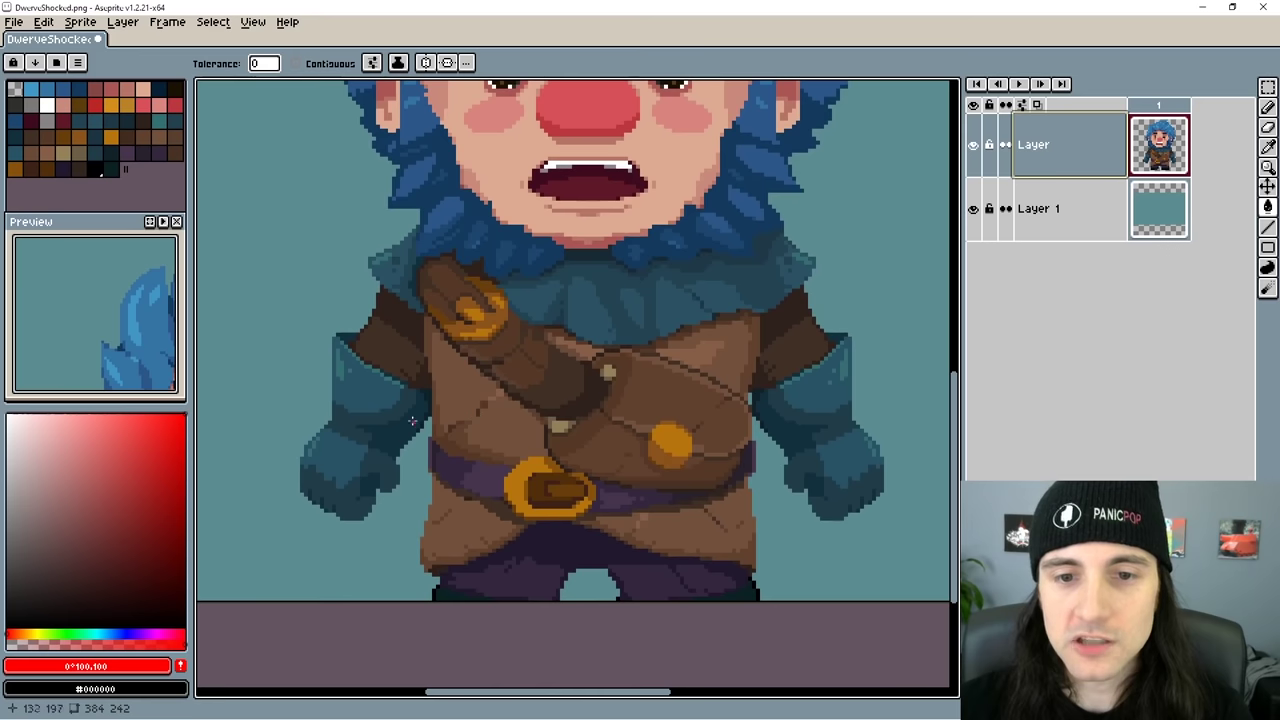
click(357, 394)
key(ctrl+z)
click(364, 397)
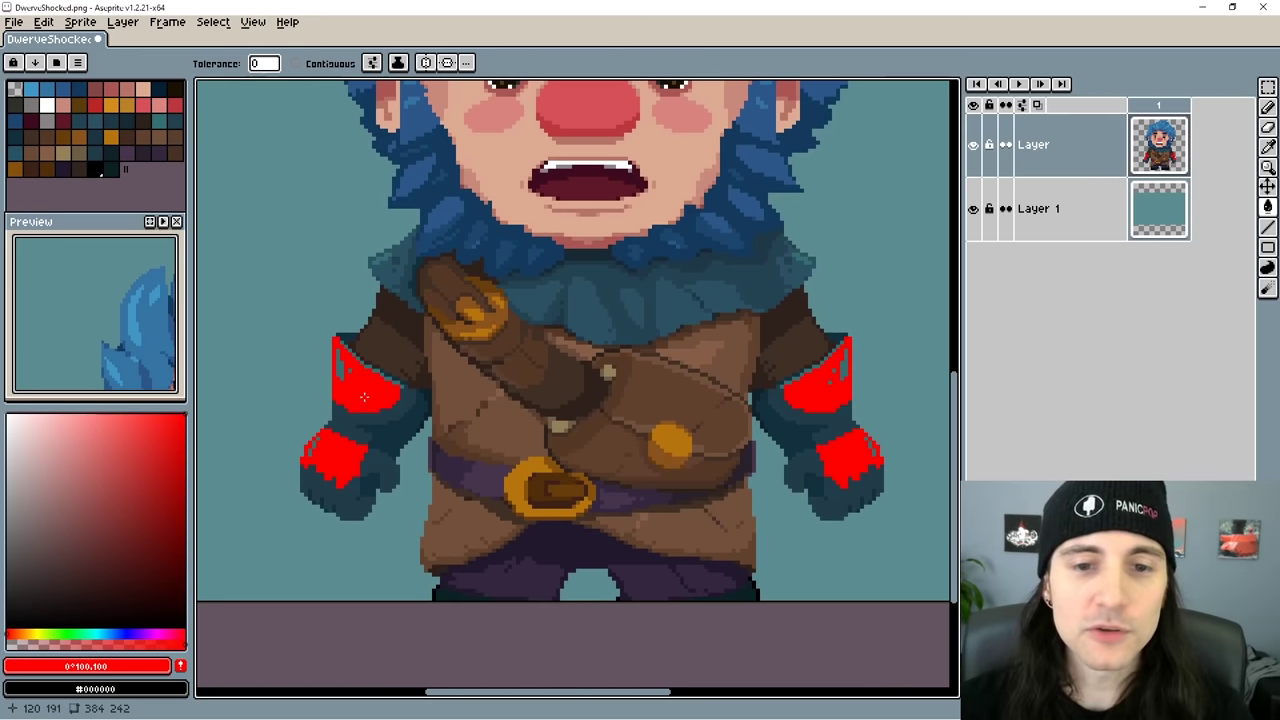
drag(554, 347, 557, 449)
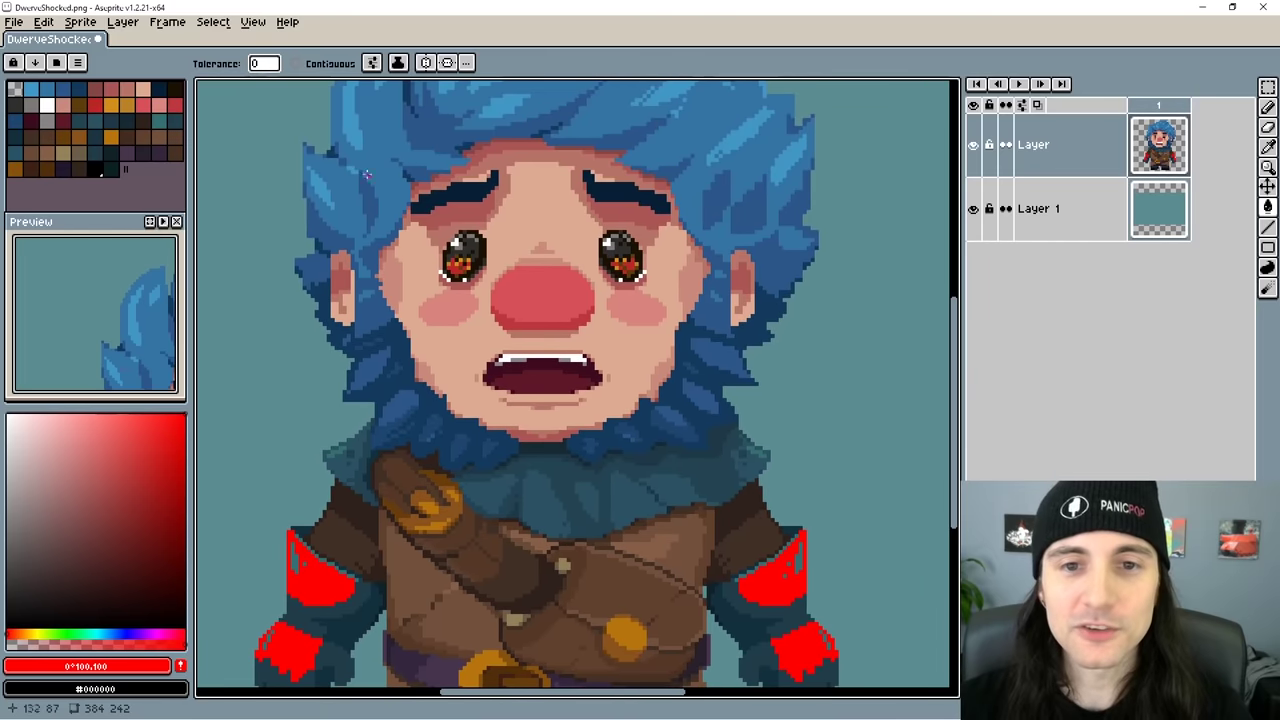
drag(335, 182, 510, 291)
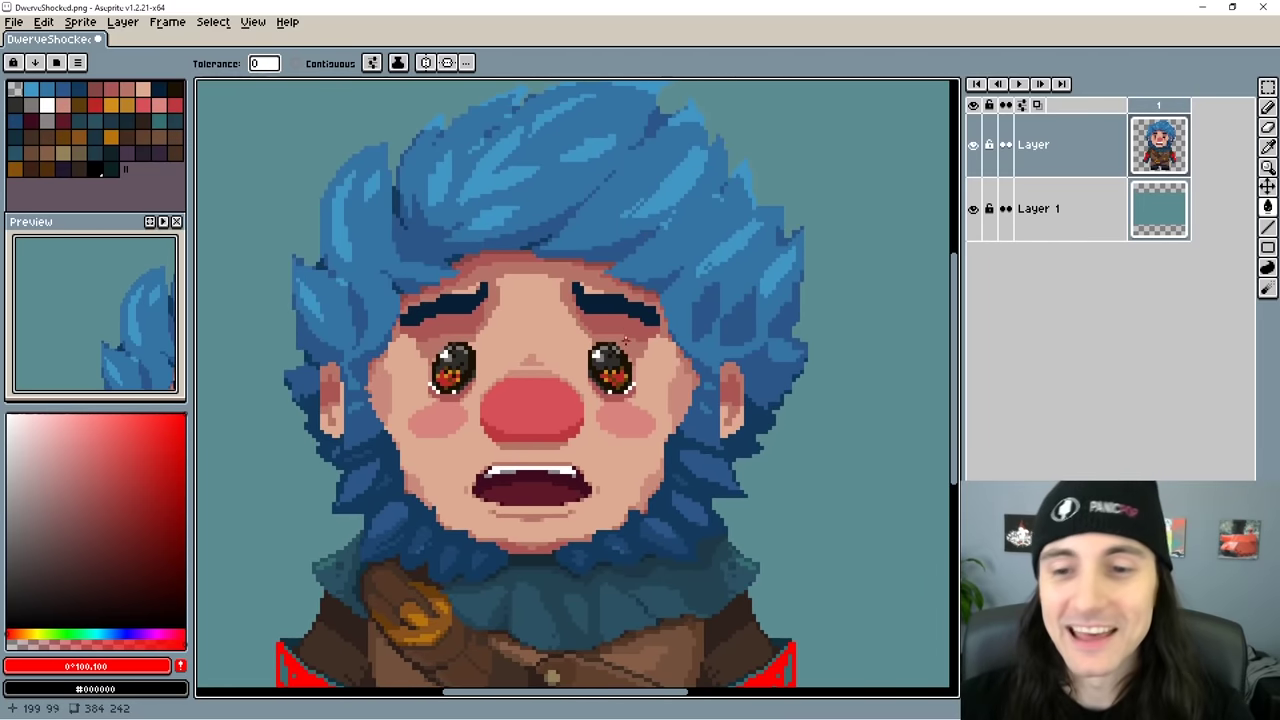
scroll(613, 263, down, 3)
key(ctrl+z)
scroll(622, 313, down, 1)
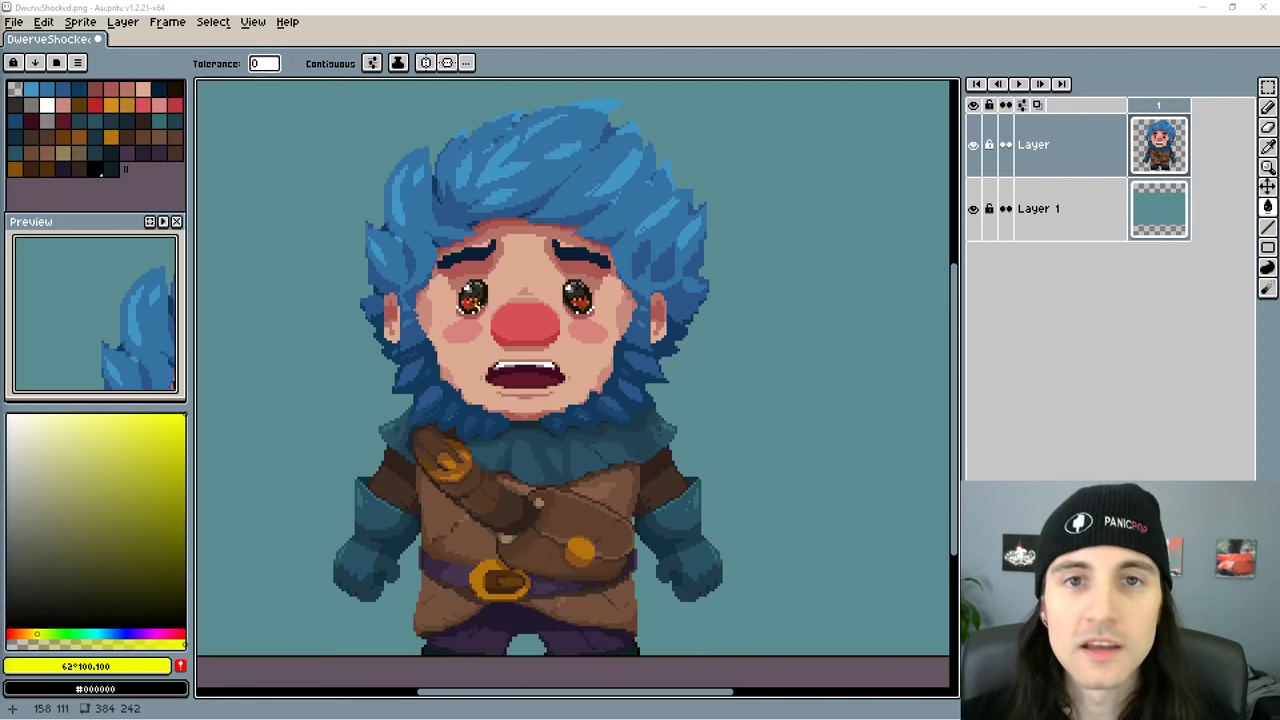
Test a yellow hair fill, undo it, then set tolerance to 55 and fill the hair again.
click(541, 178)
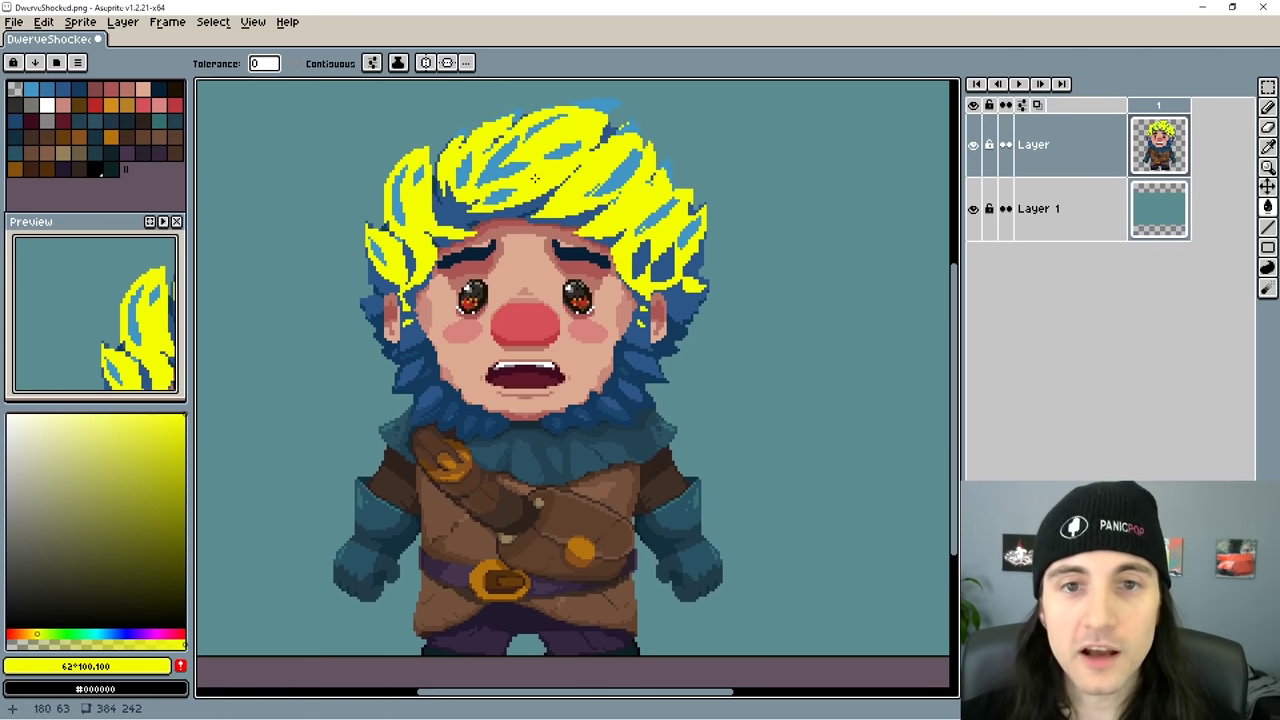
key(ctrl+z)
click(264, 66)
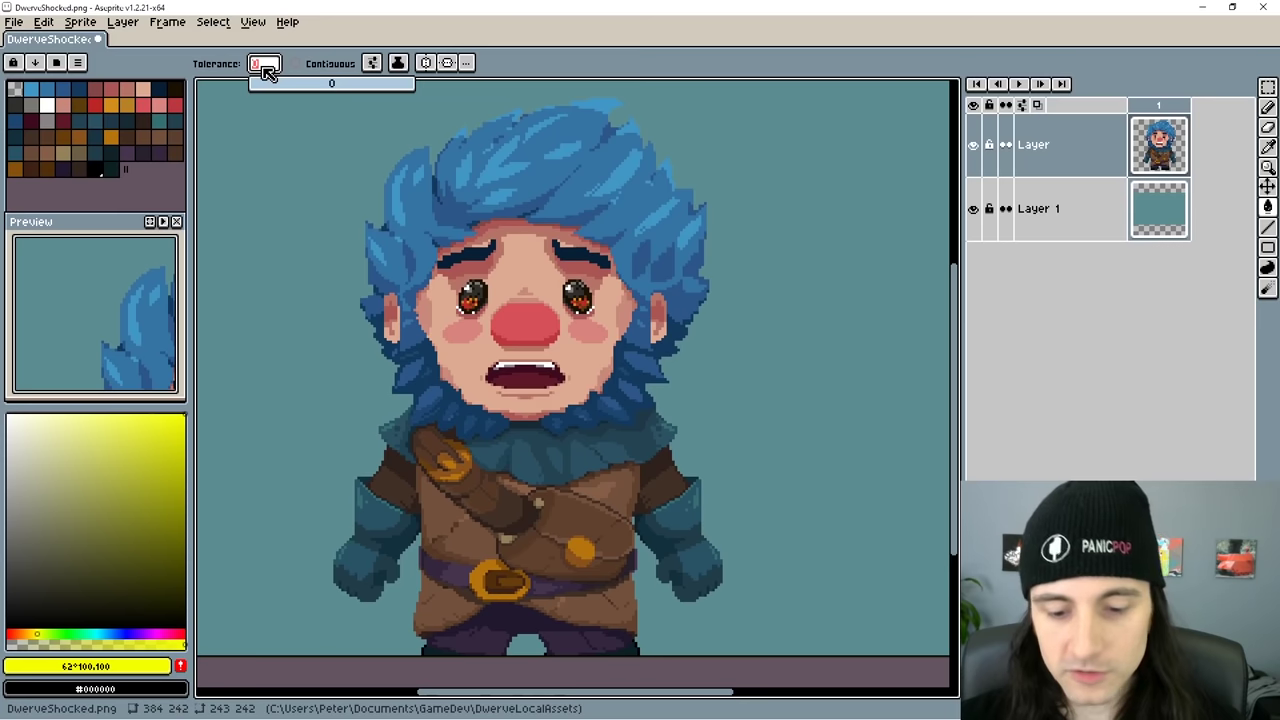
text(55)
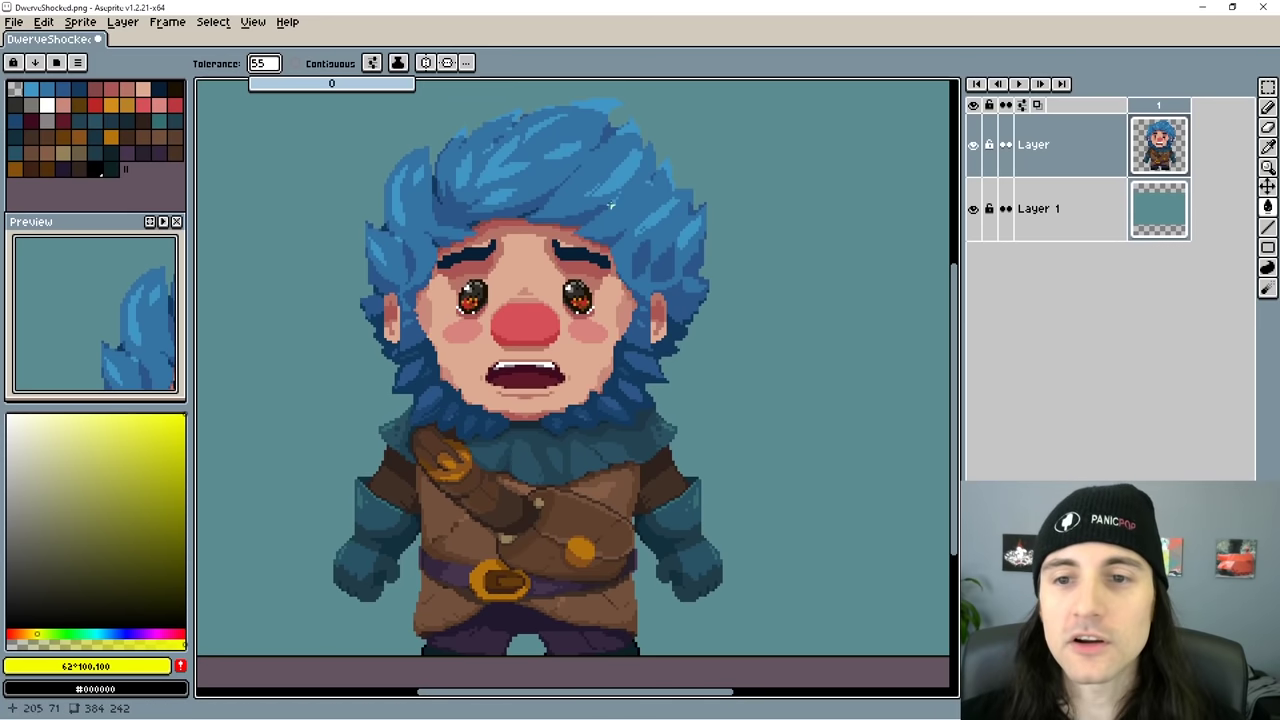
click(541, 178)
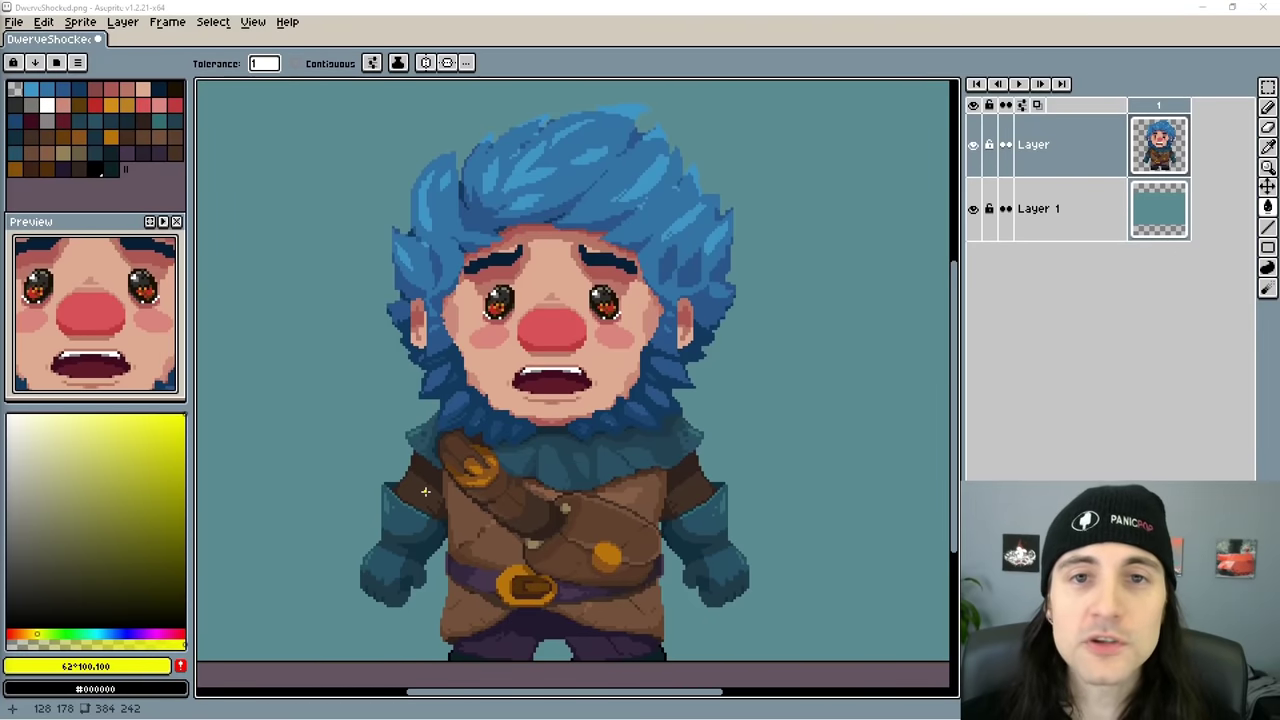
click(16, 22)
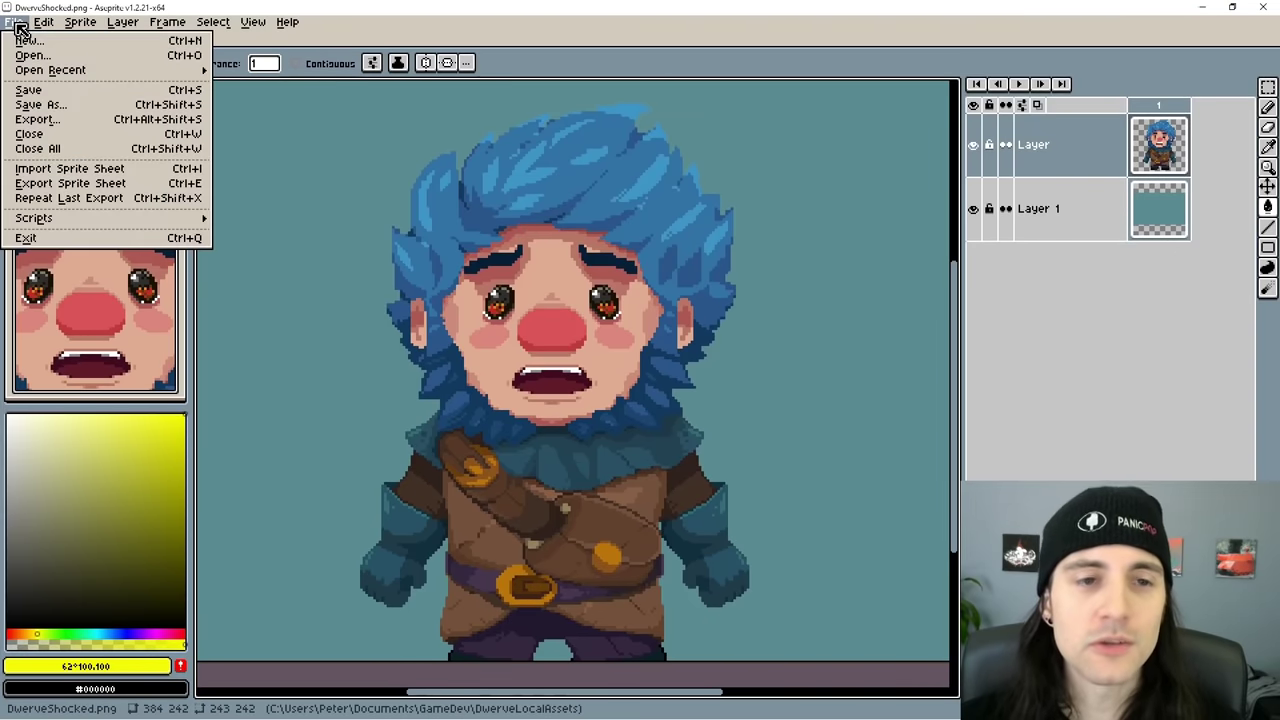
In the save dialog, try the aseprite and then png file types.
click(65, 120)
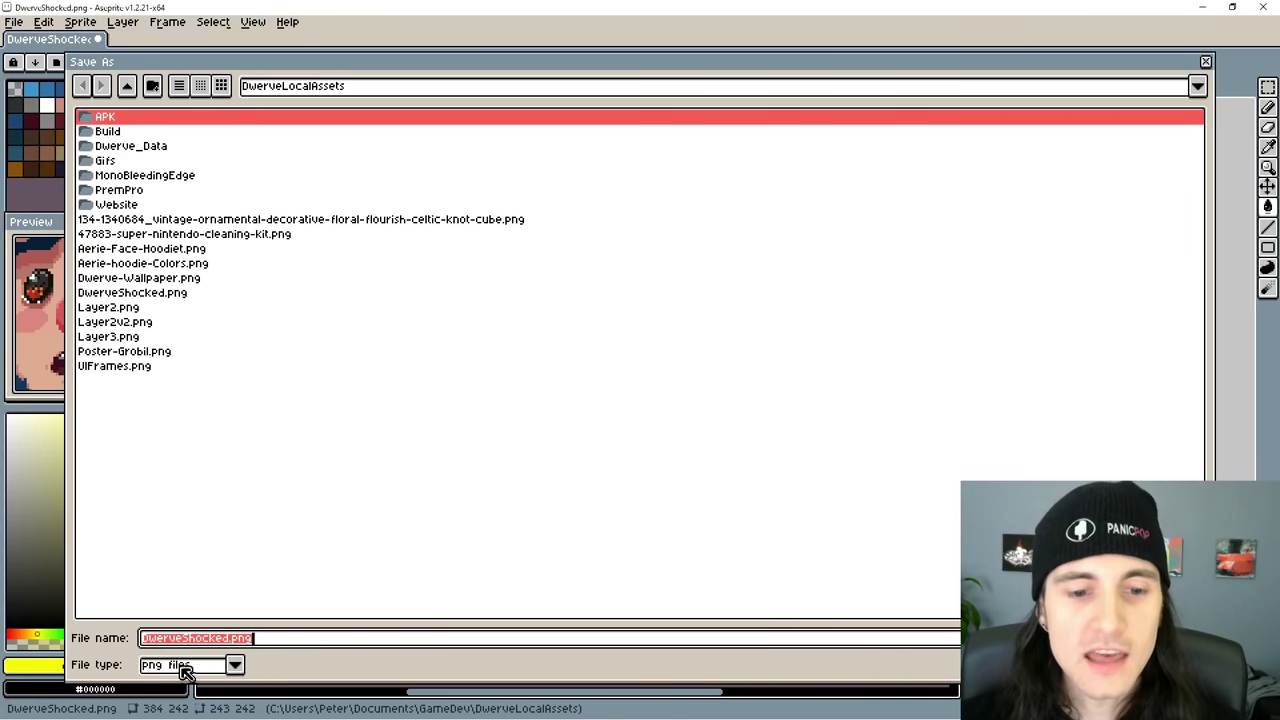
drag(558, 677, 553, 460)
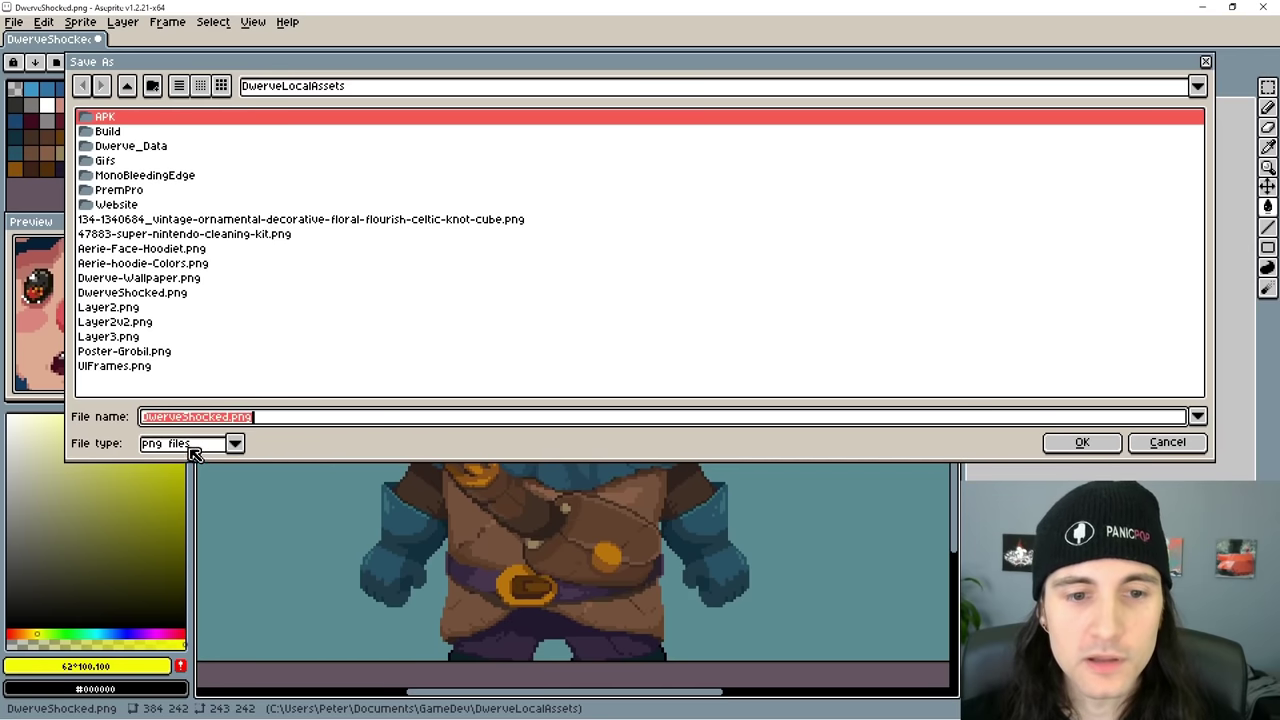
click(235, 446)
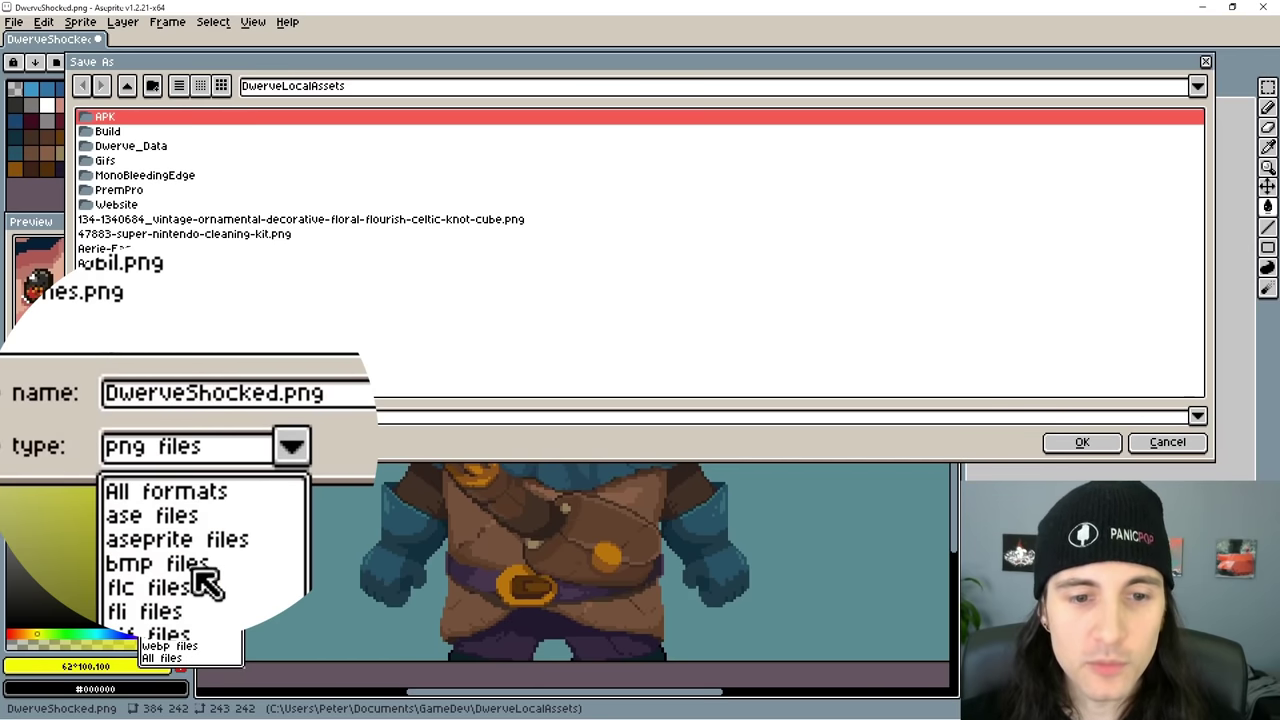
click(166, 545)
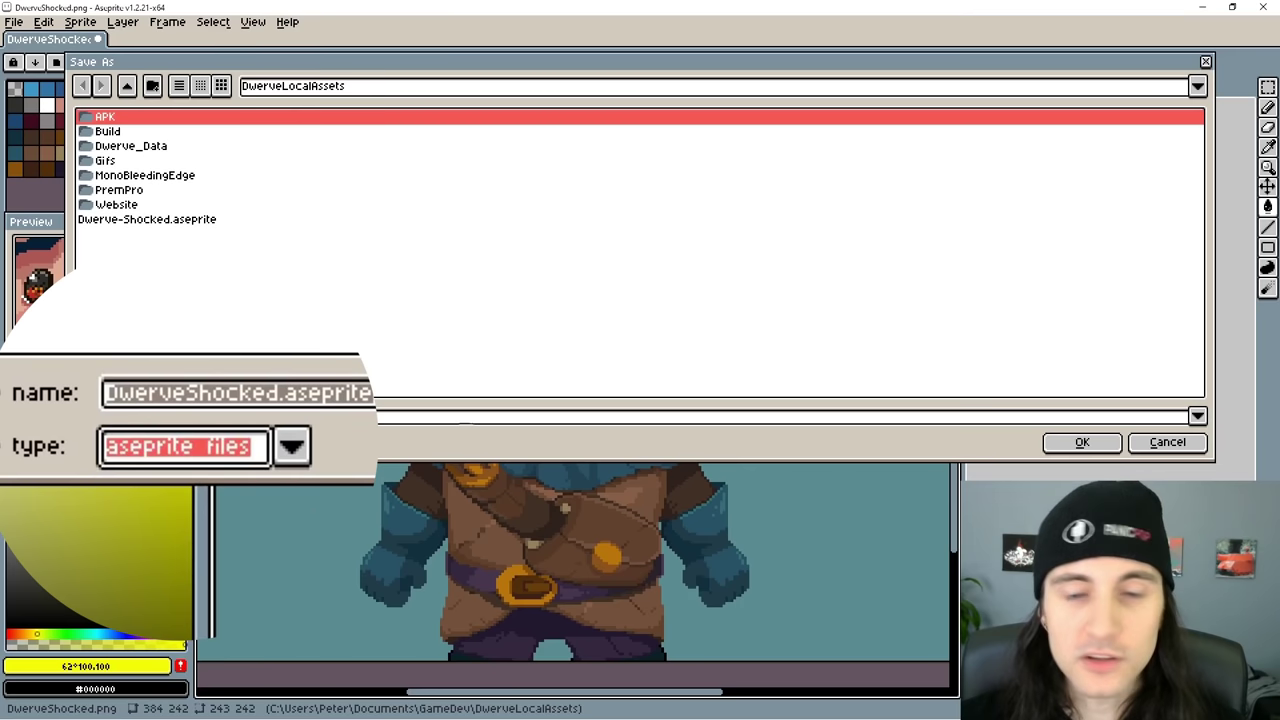
drag(1213, 266, 911, 266)
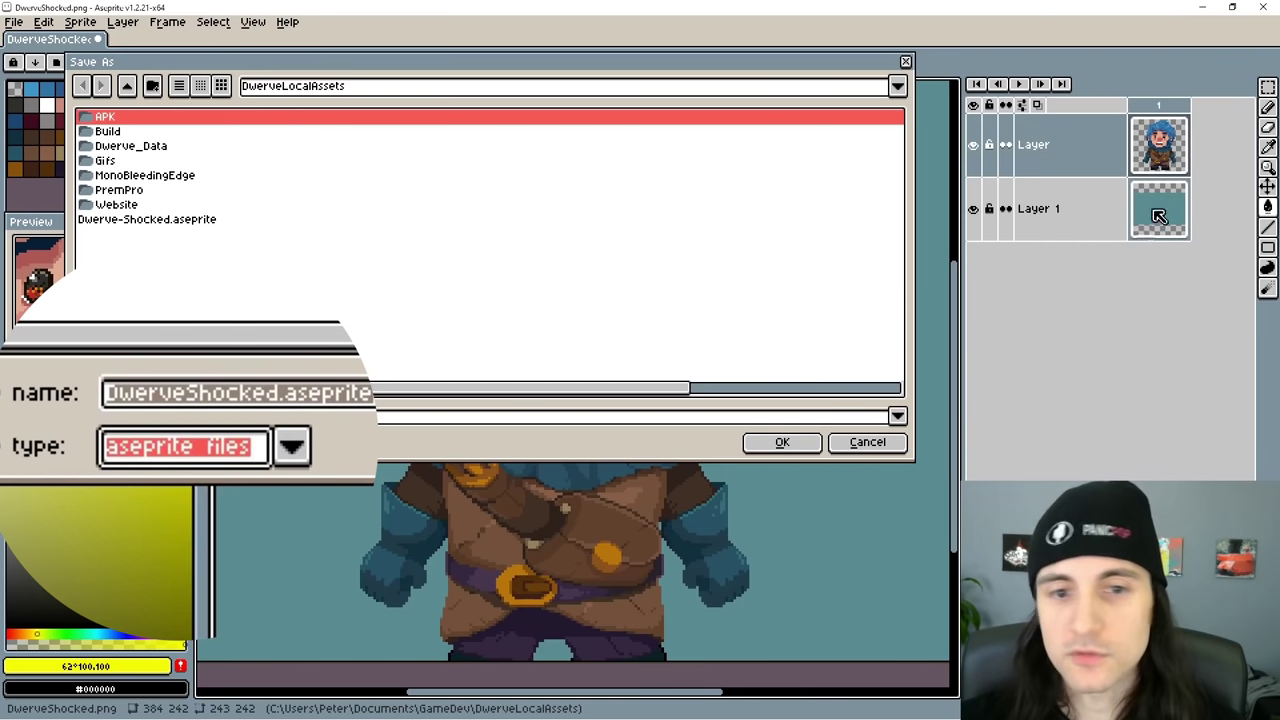
click(295, 449)
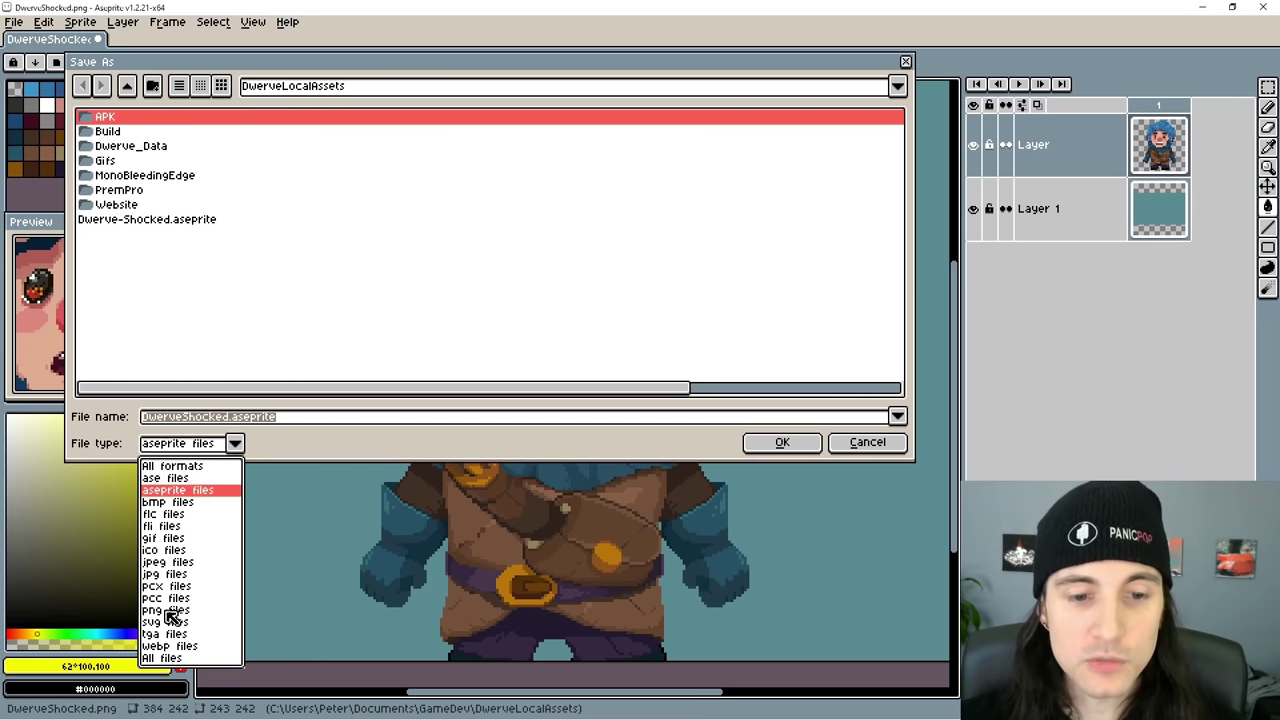
click(172, 611)
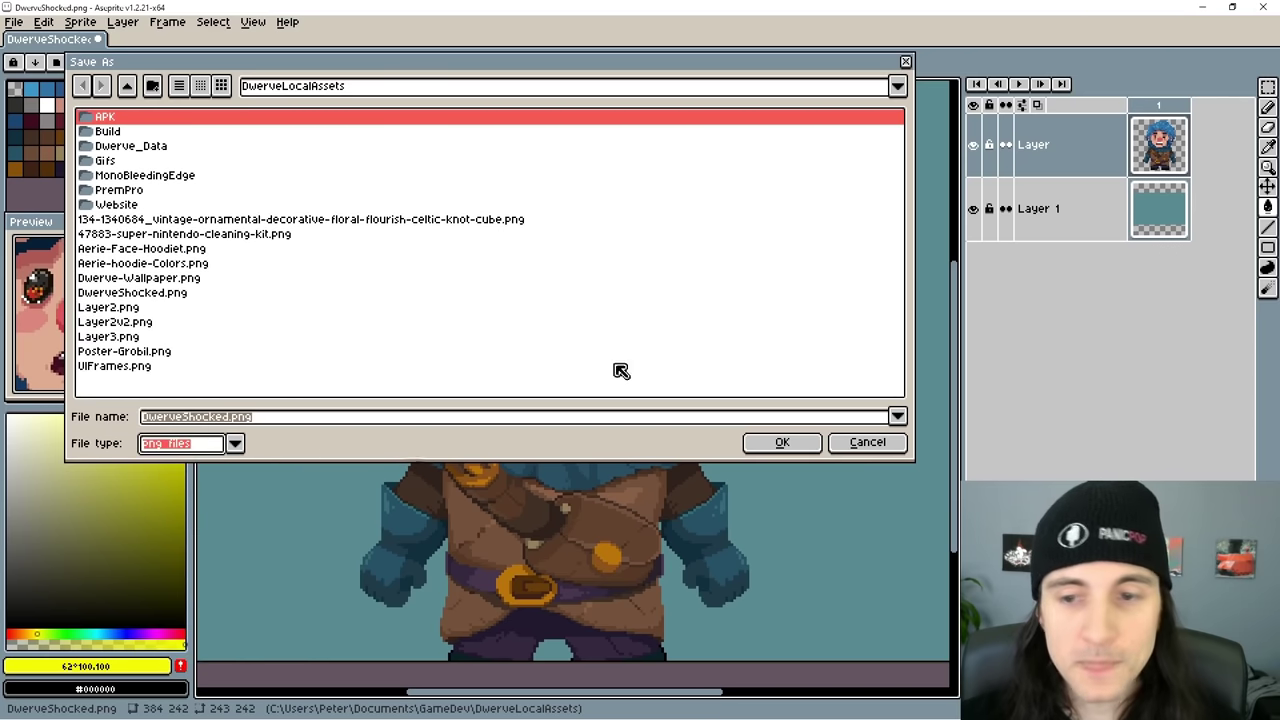
Cancel the save and hide the teal background Layer 1.
click(863, 443)
click(980, 208)
double_click(984, 211)
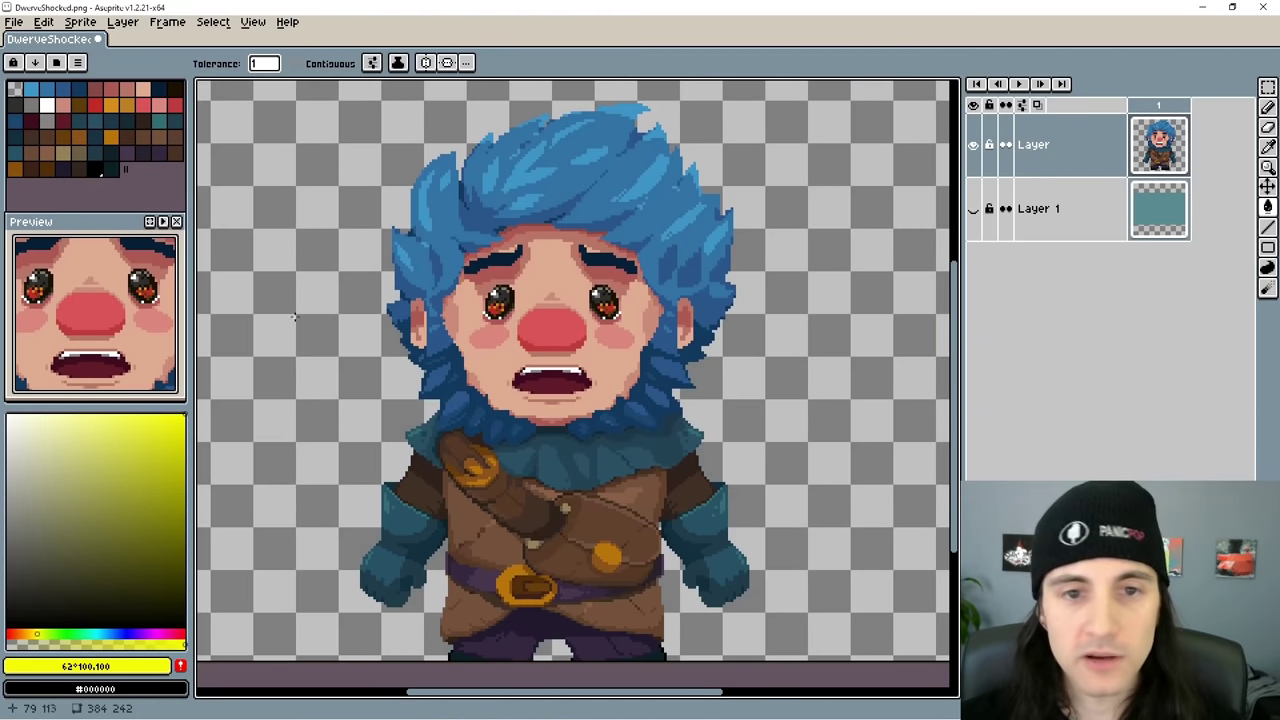
In Save As, change the file type to jpg, making the name DwerveShocked.jpg.
click(14, 22)
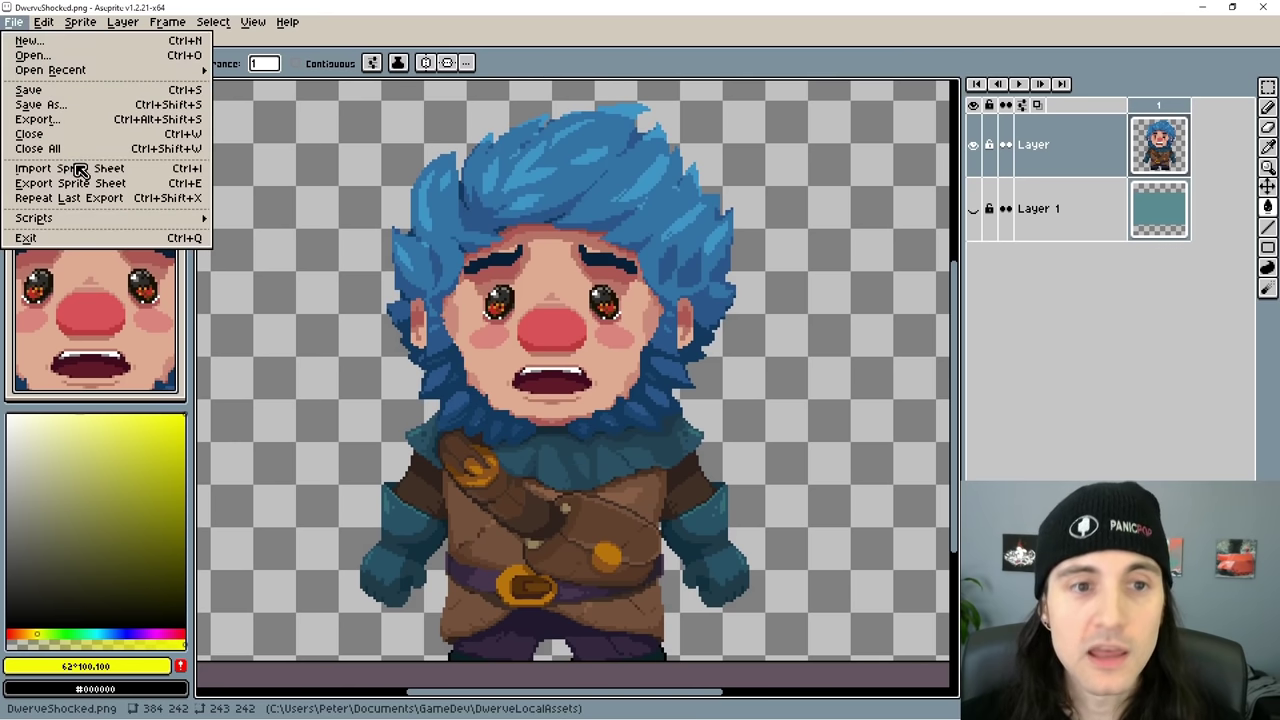
click(40, 104)
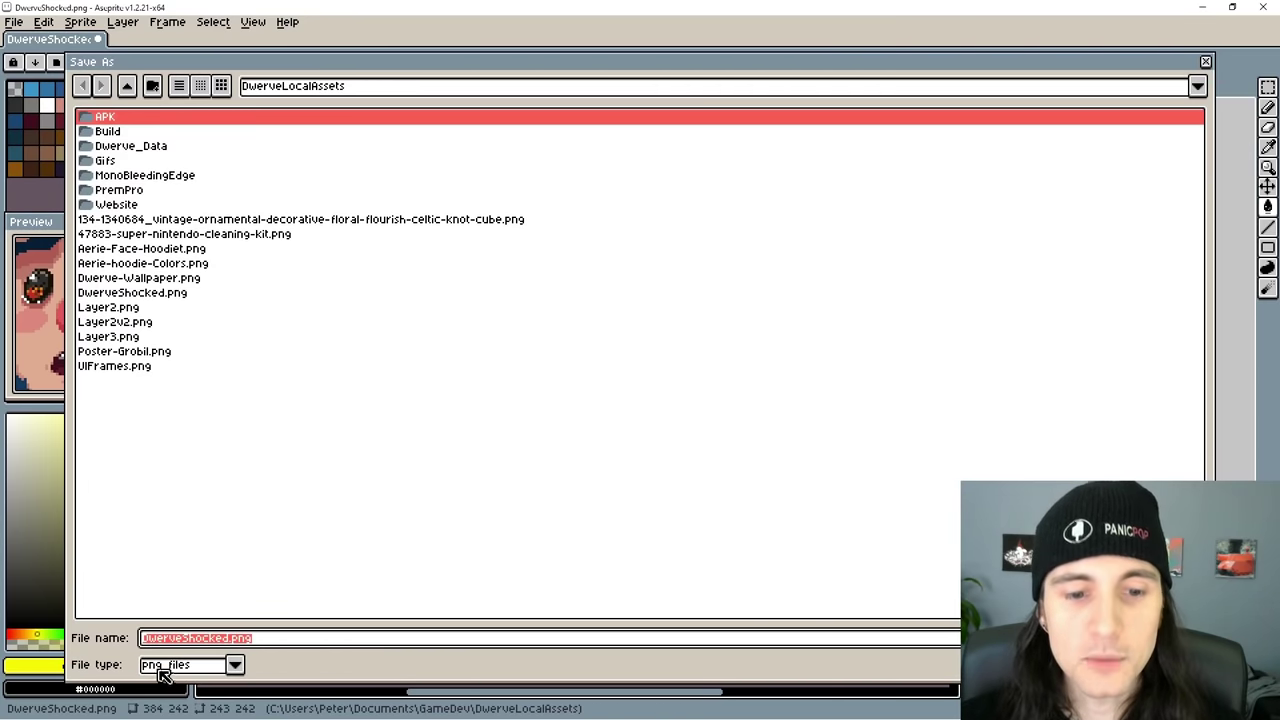
click(242, 666)
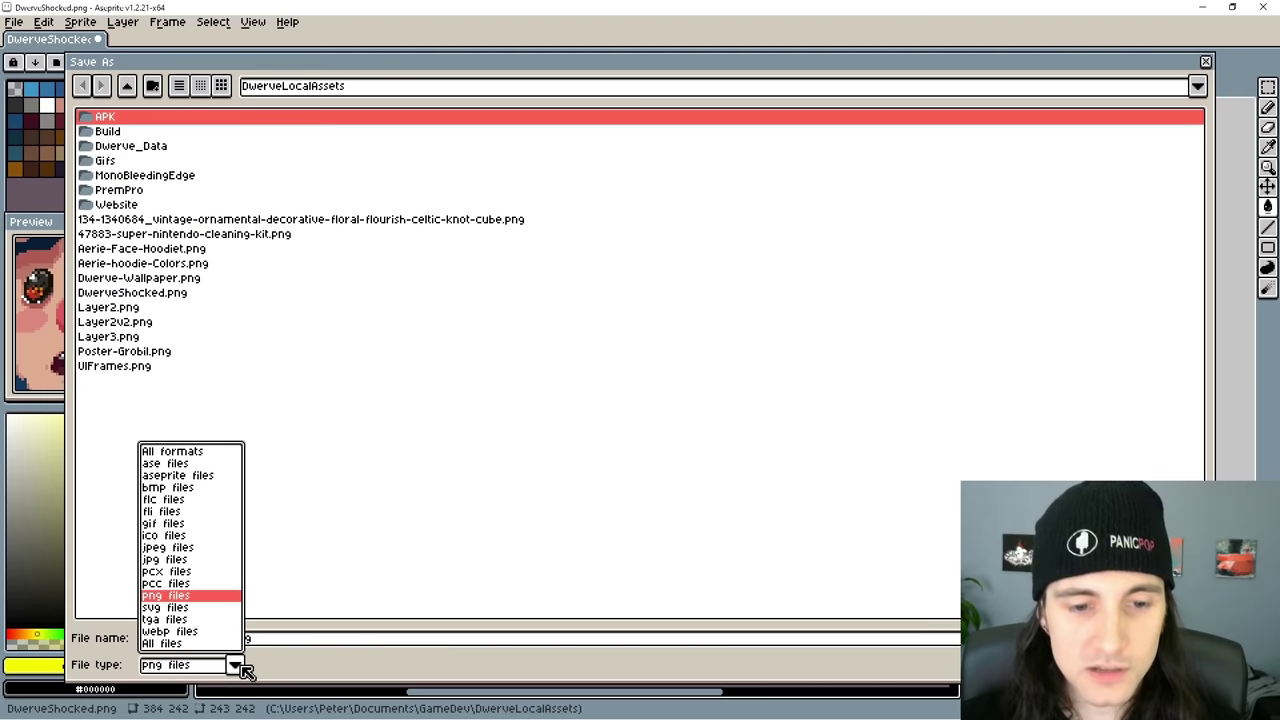
click(158, 561)
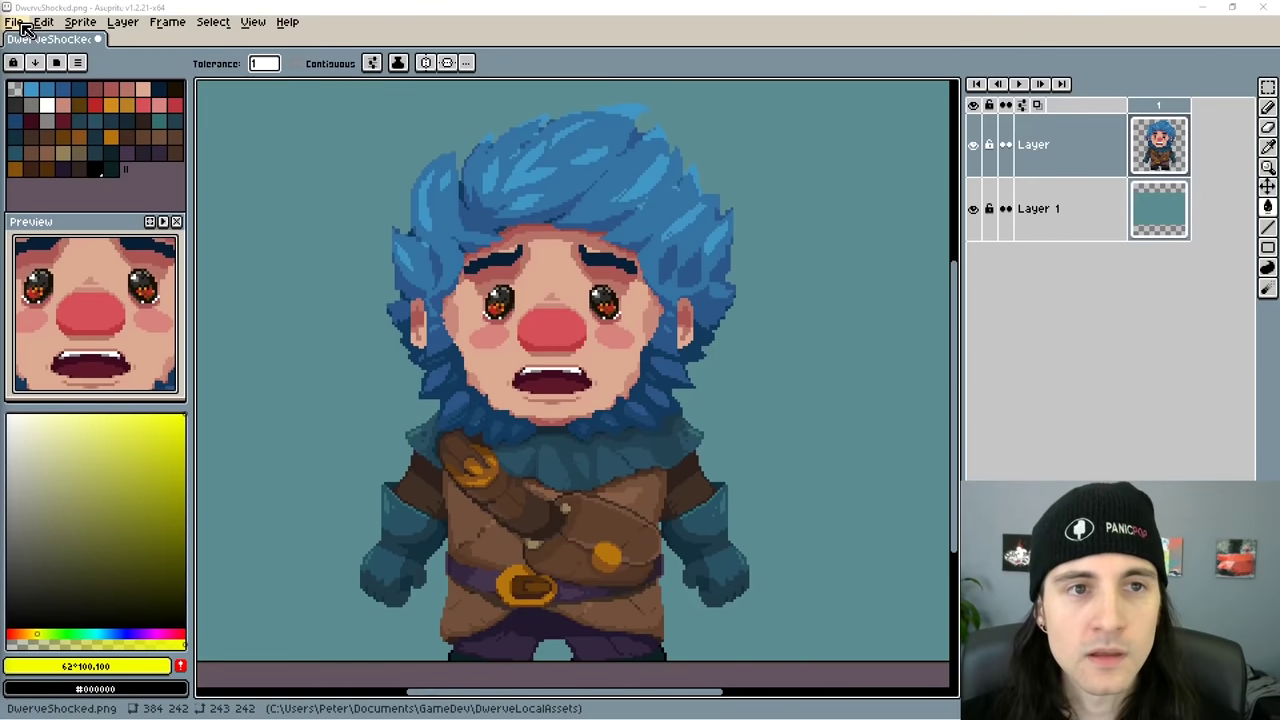
click(14, 21)
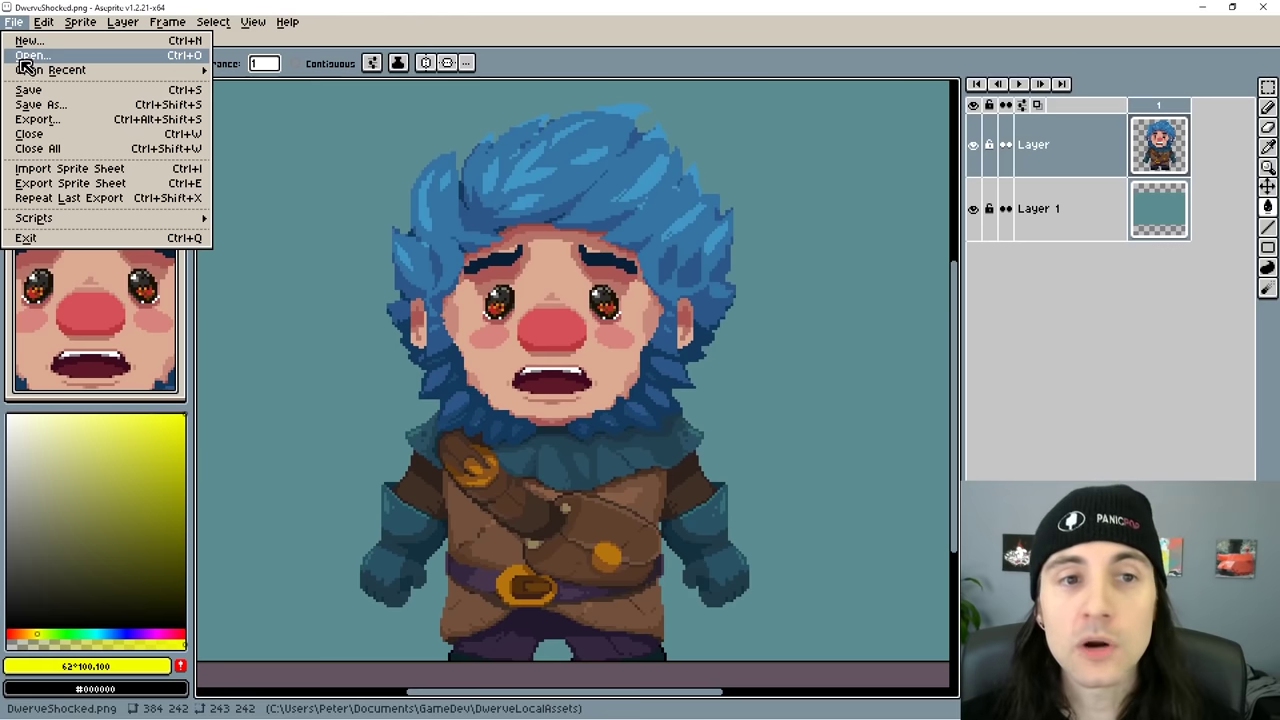
Open the export settings for DwerveShocked-export.png and set the resize scale to 1000%.
click(35, 119)
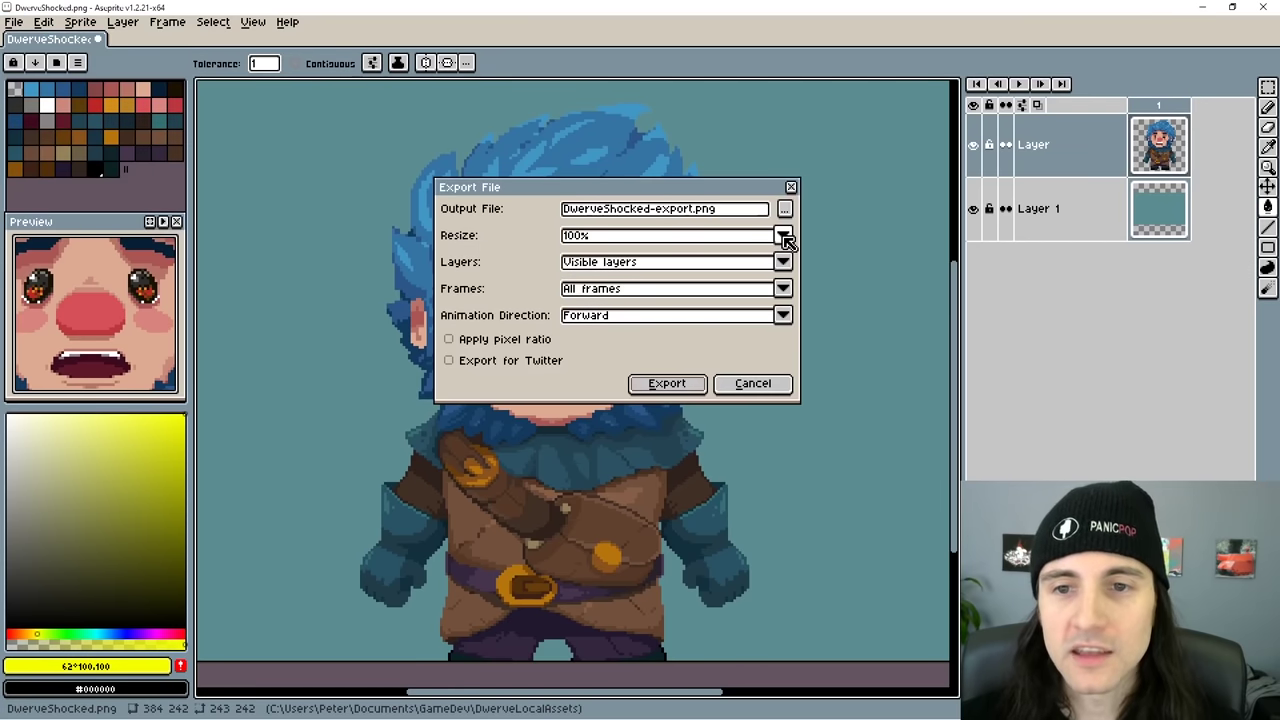
click(785, 238)
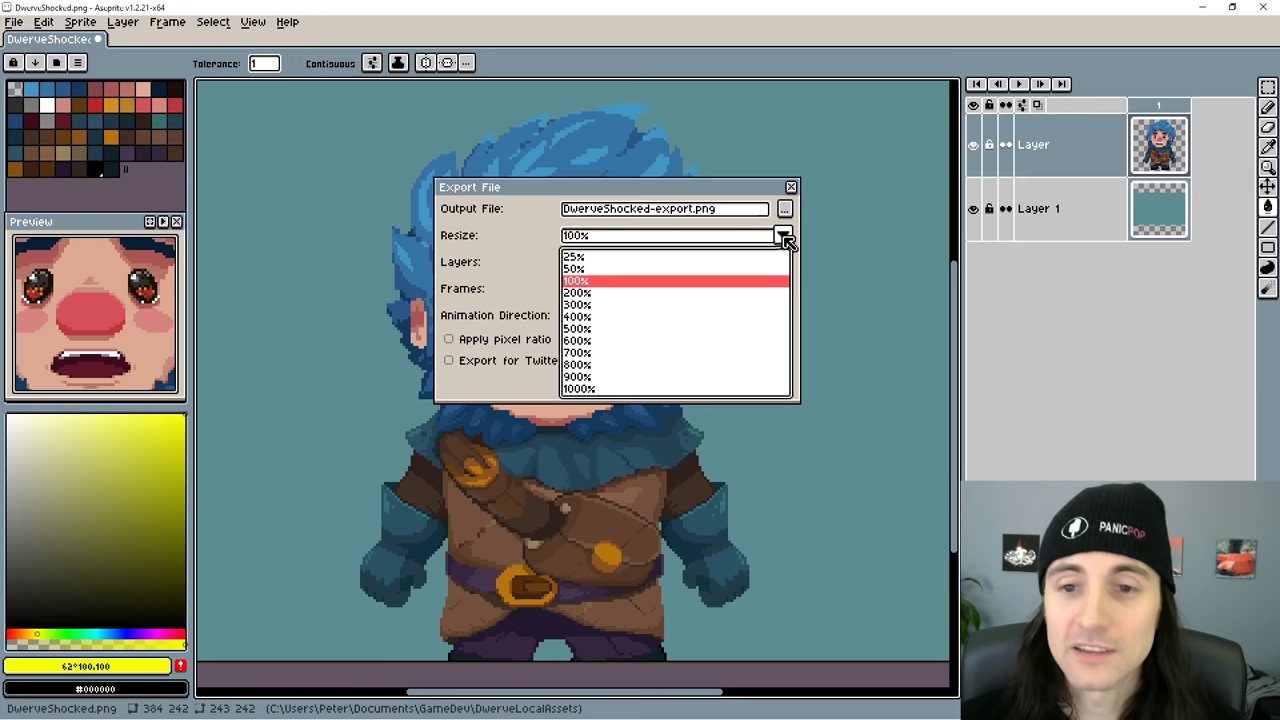
click(580, 389)
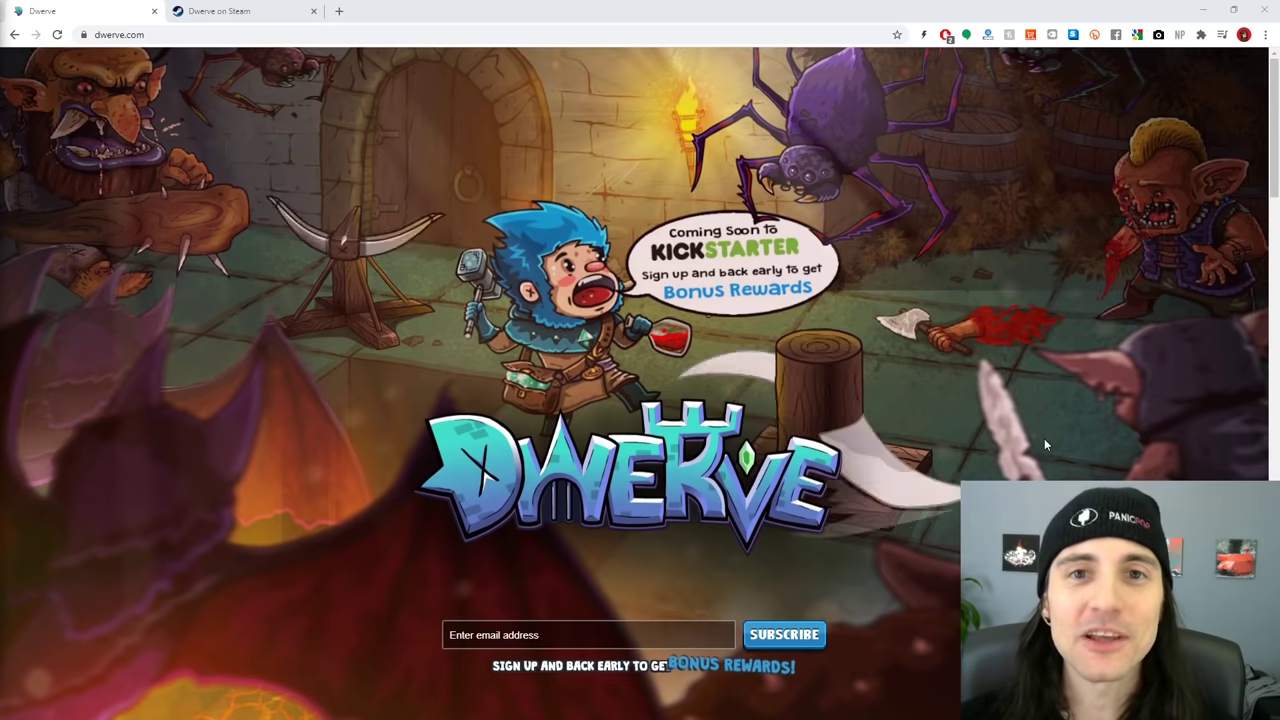
Scroll through the dwerve.com homepage, then bring up the Dwerve on Steam page.
scroll(1044, 438, down, 2)
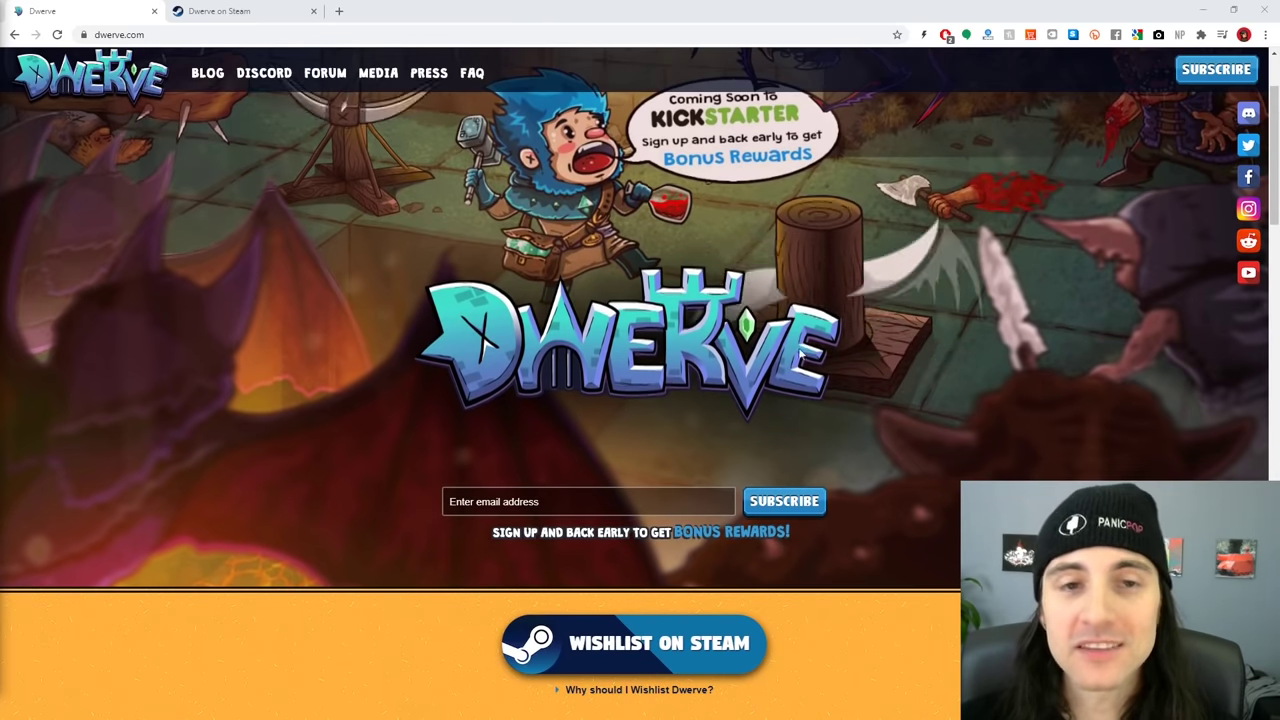
scroll(783, 306, up, 2)
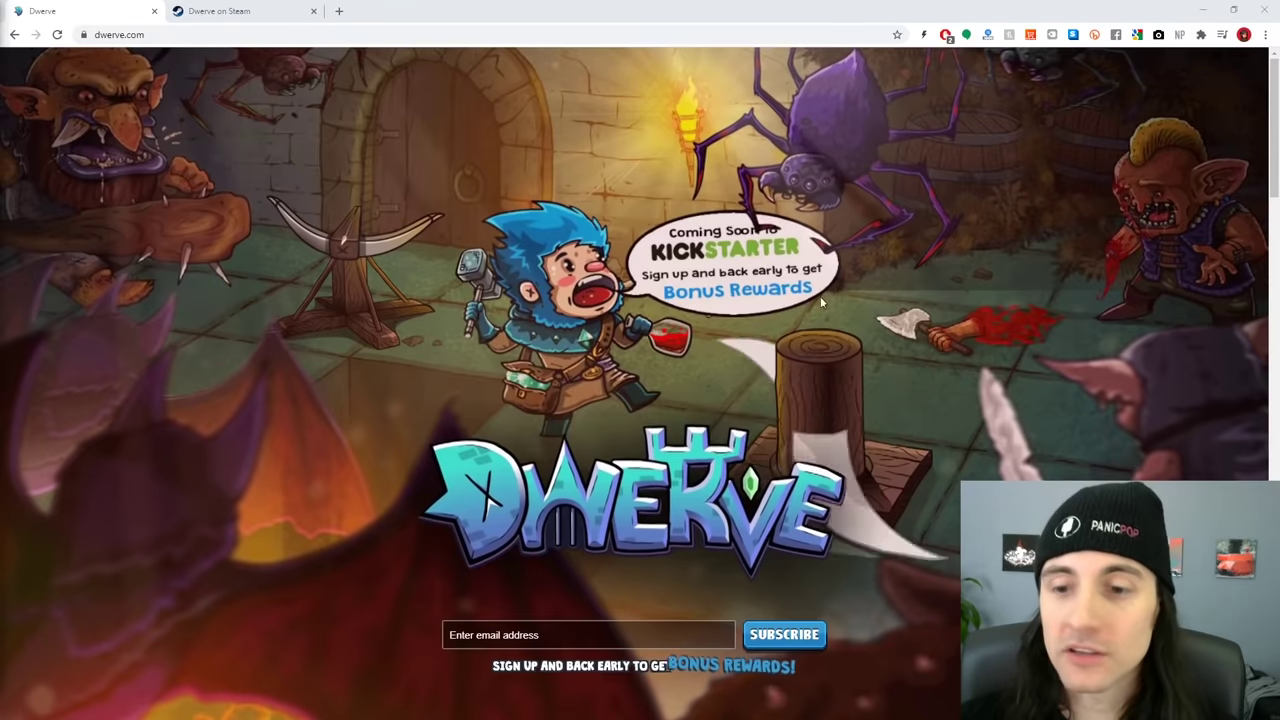
scroll(926, 498, down, 1)
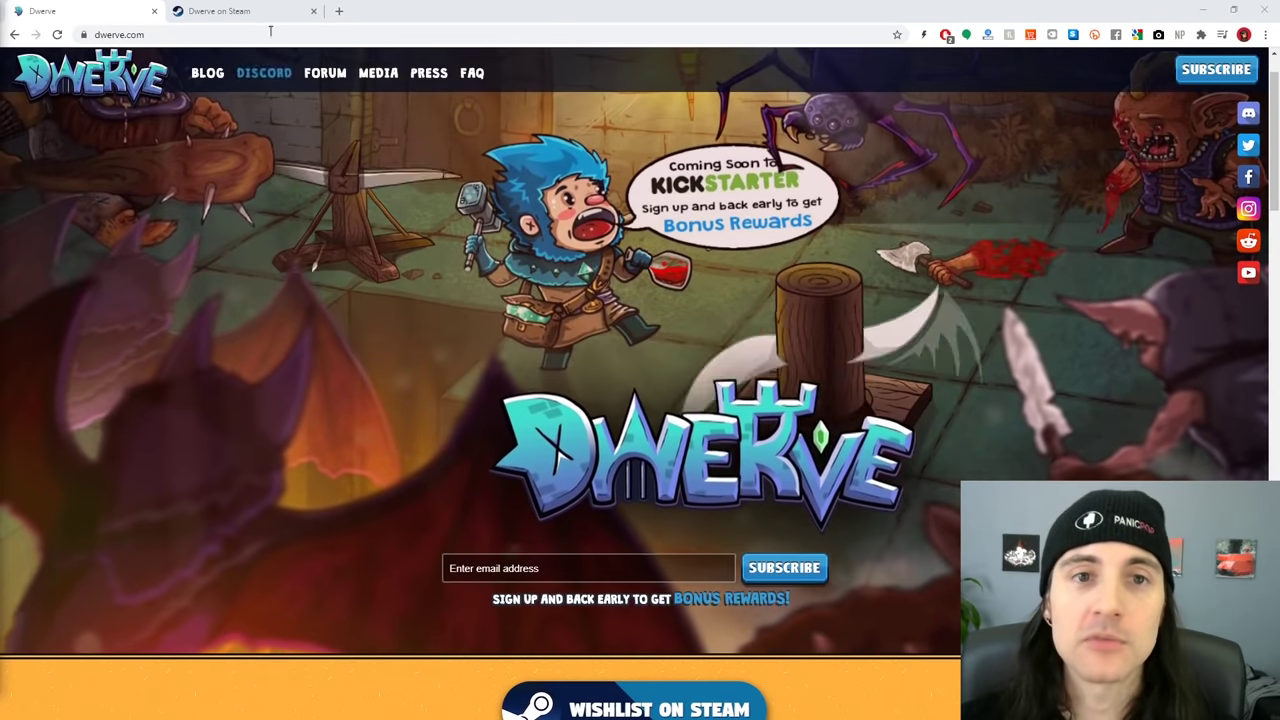
click(215, 11)
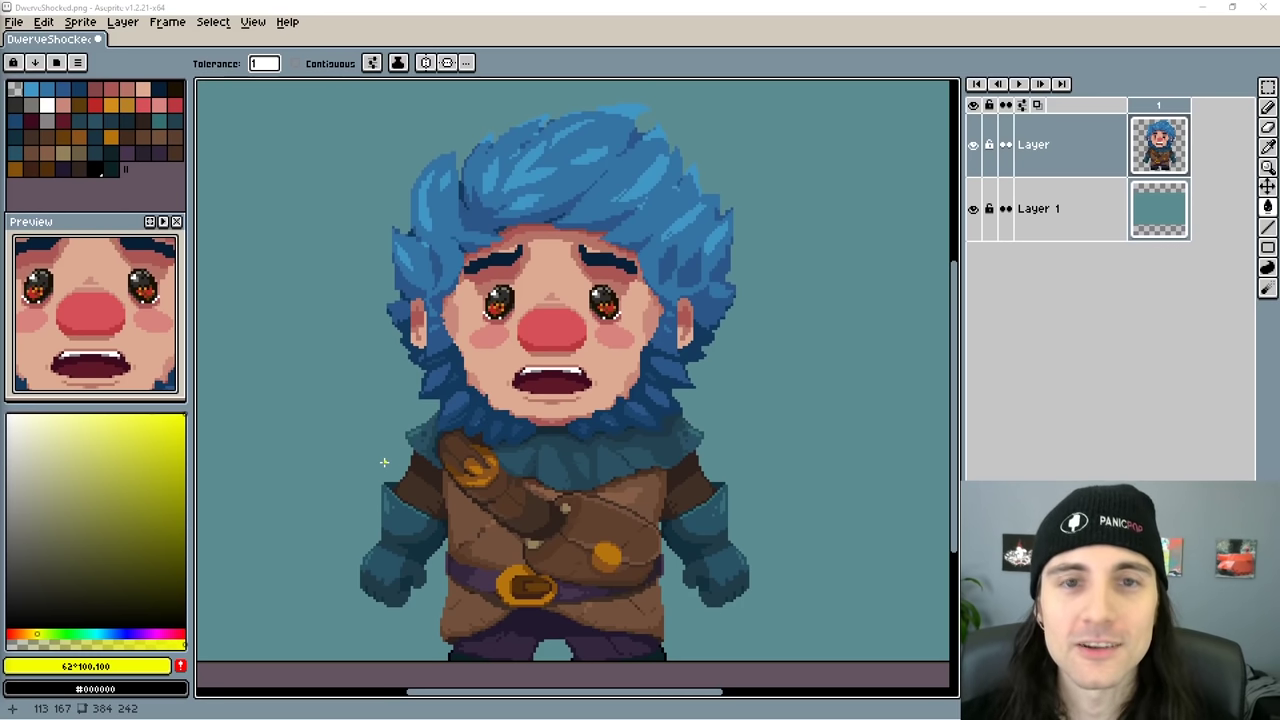
click(14, 21)
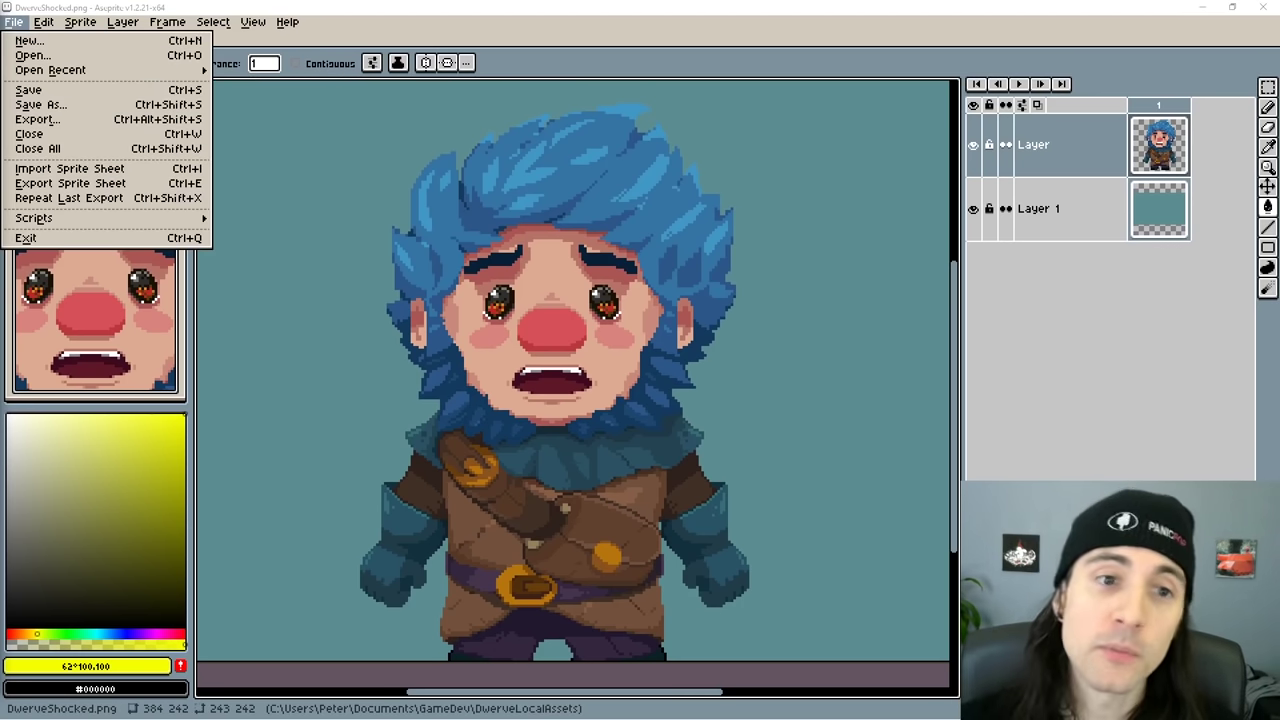
mouse_move(46, 23)
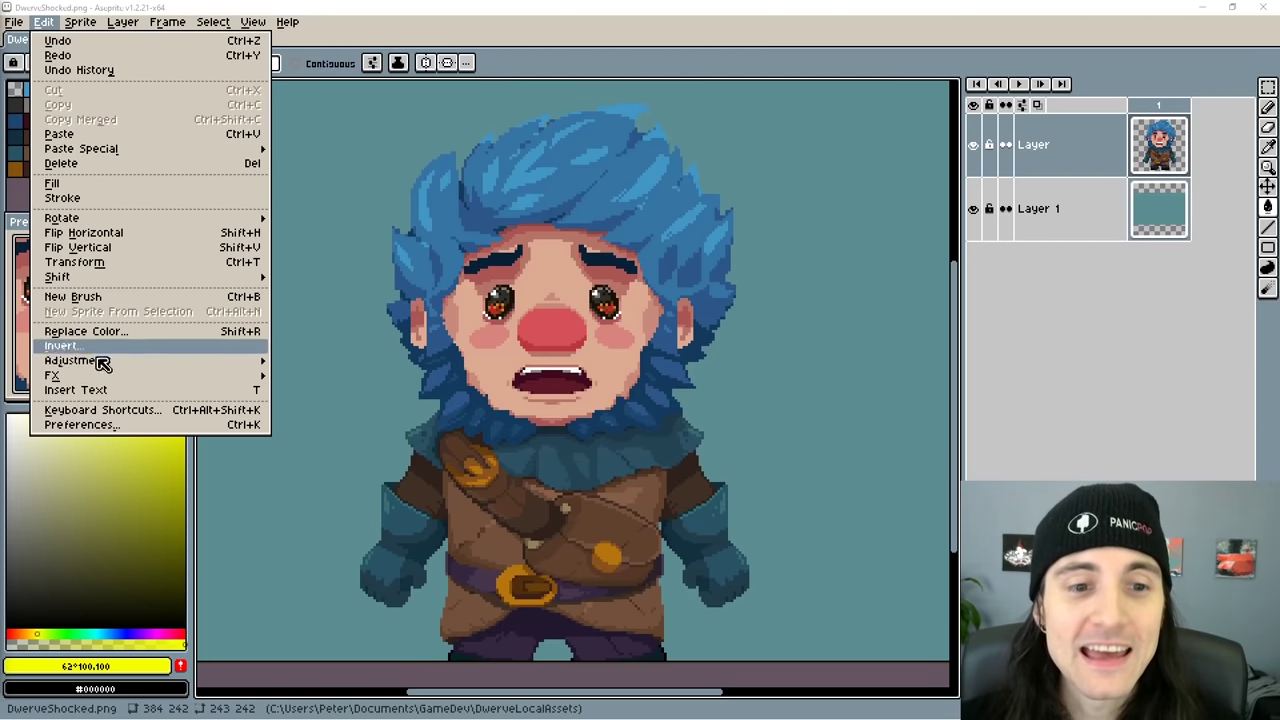
click(104, 413)
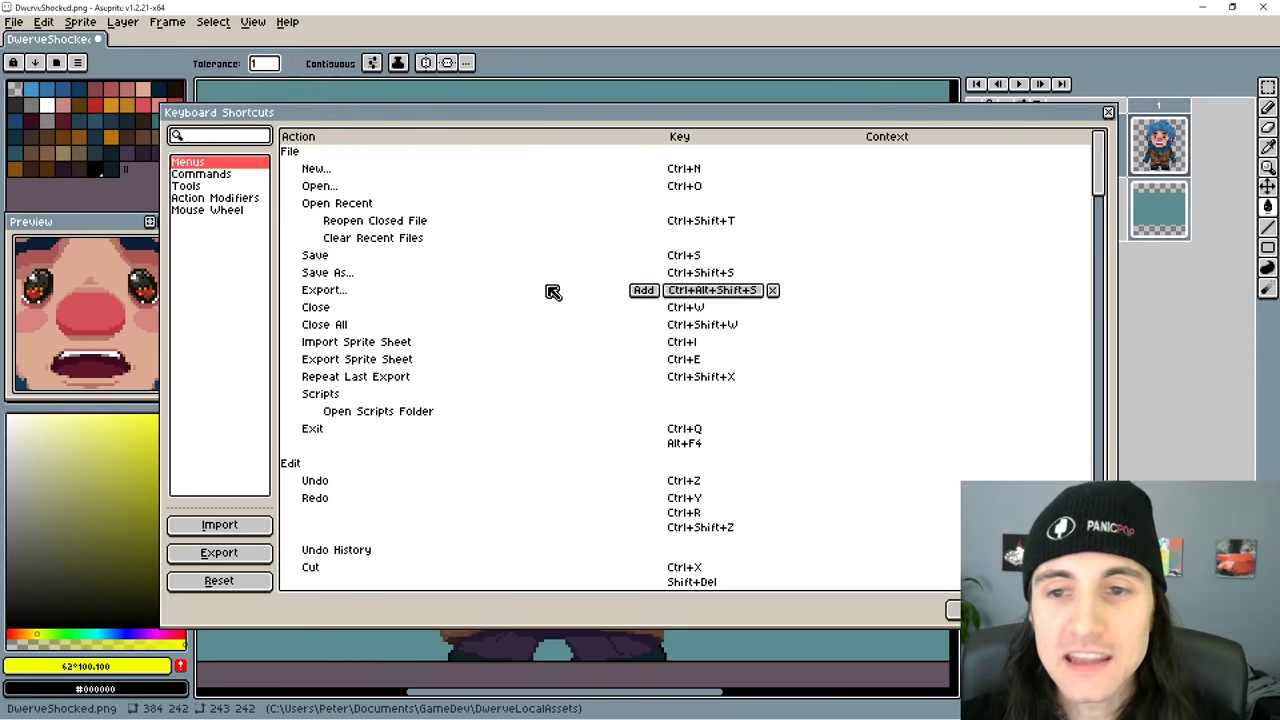
scroll(543, 414, down, 2)
scroll(543, 457, down, 20)
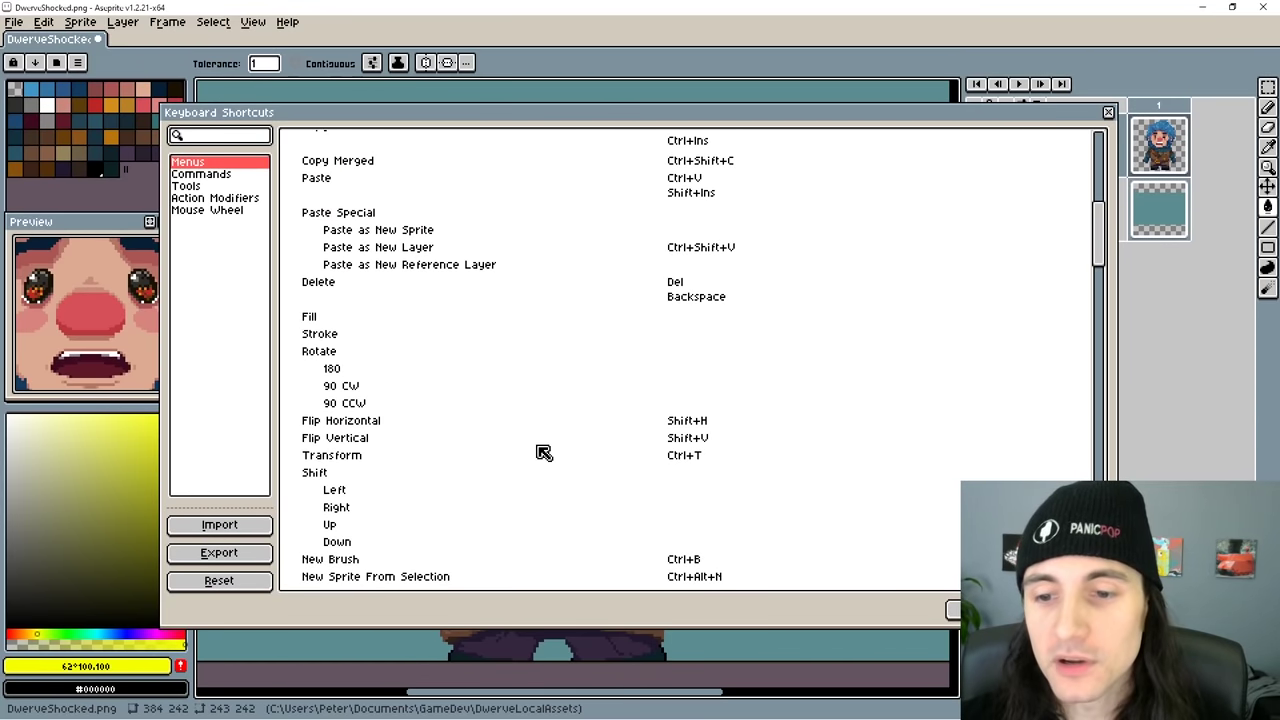
scroll(543, 453, up, 20)
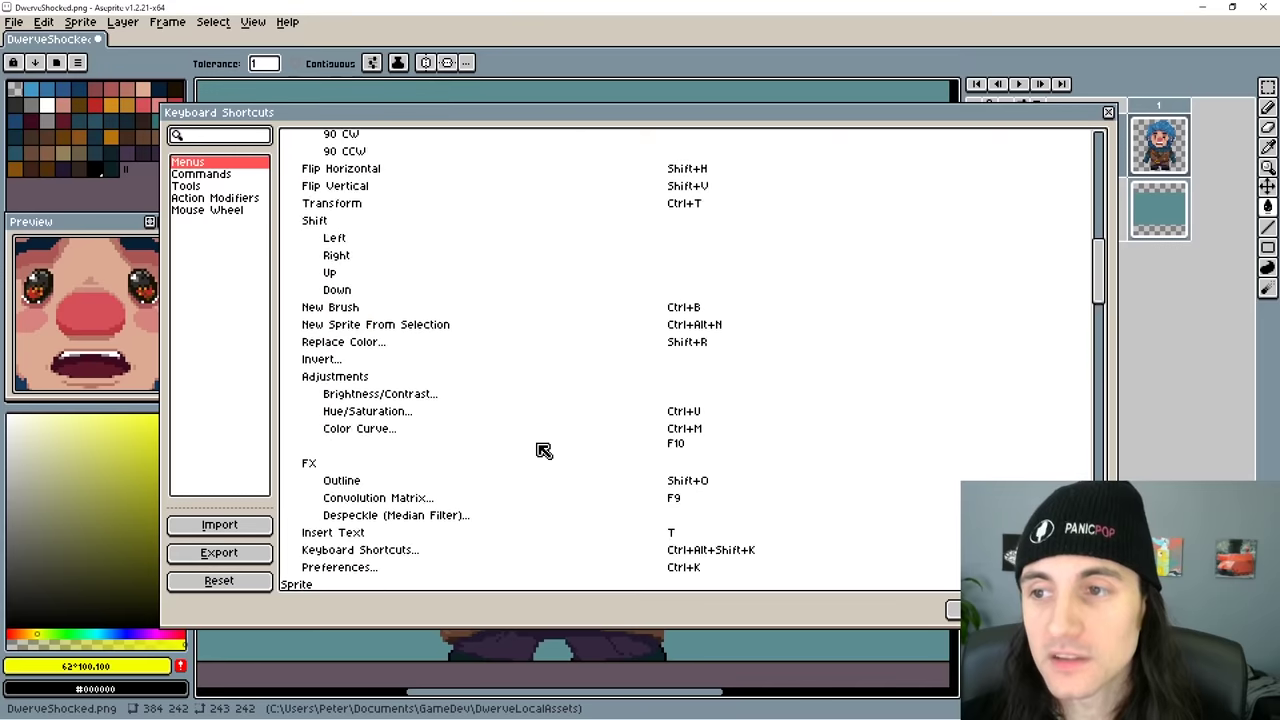
click(1108, 112)
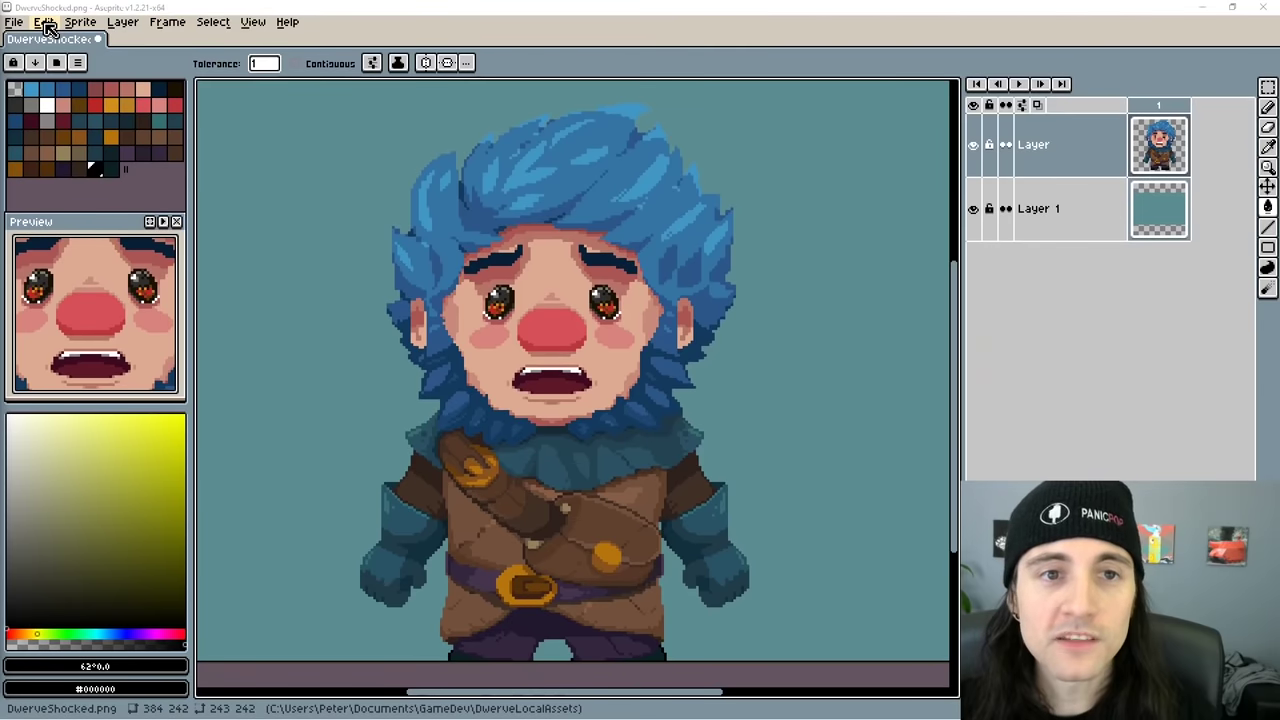
click(46, 22)
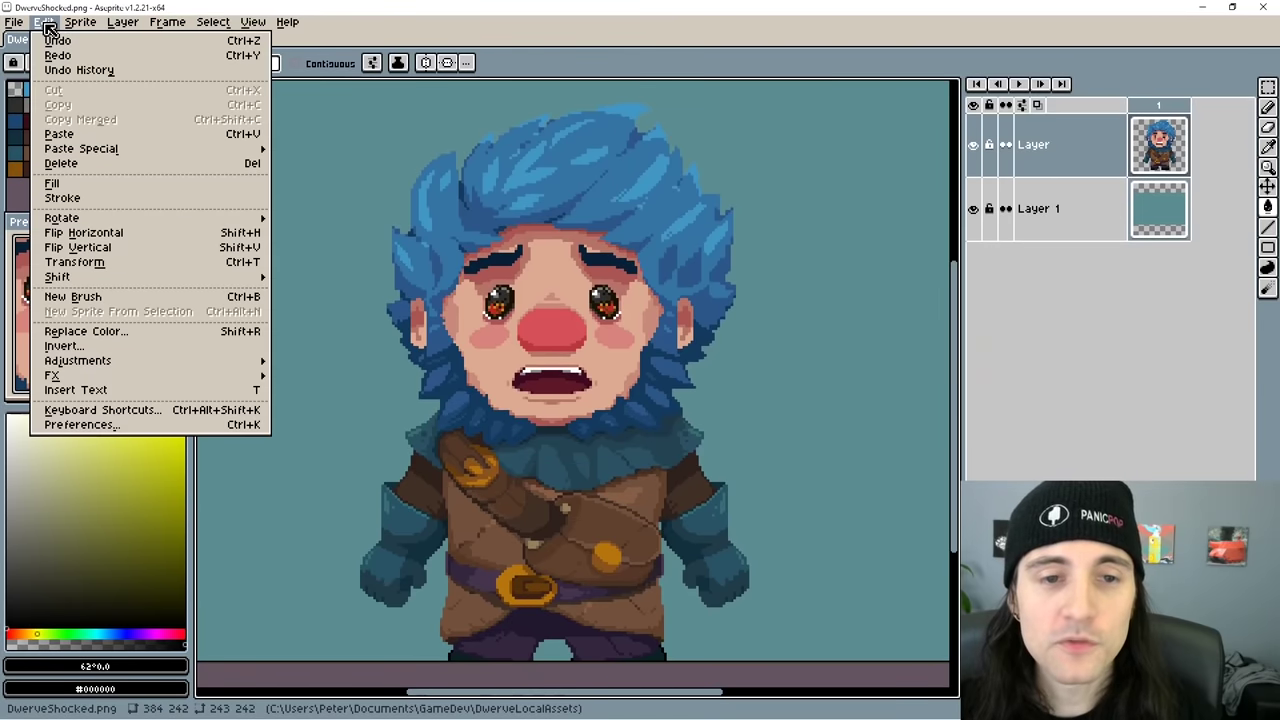
mouse_move(128, 379)
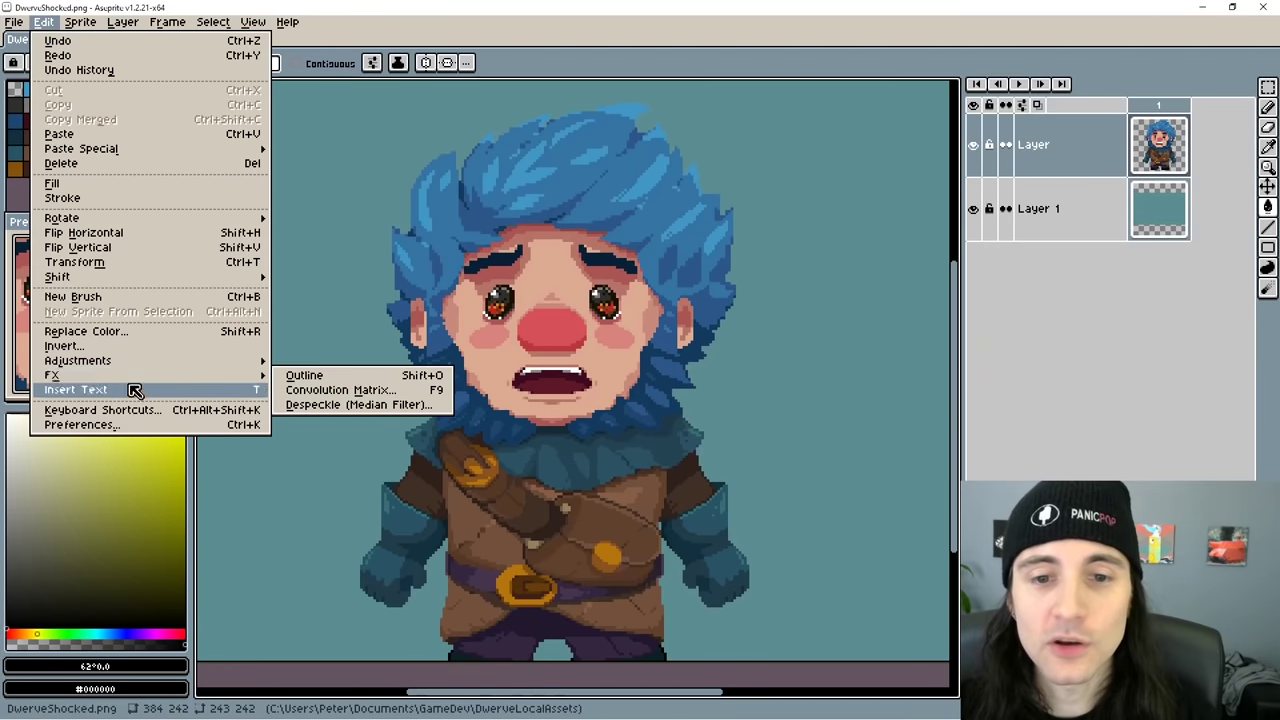
click(298, 385)
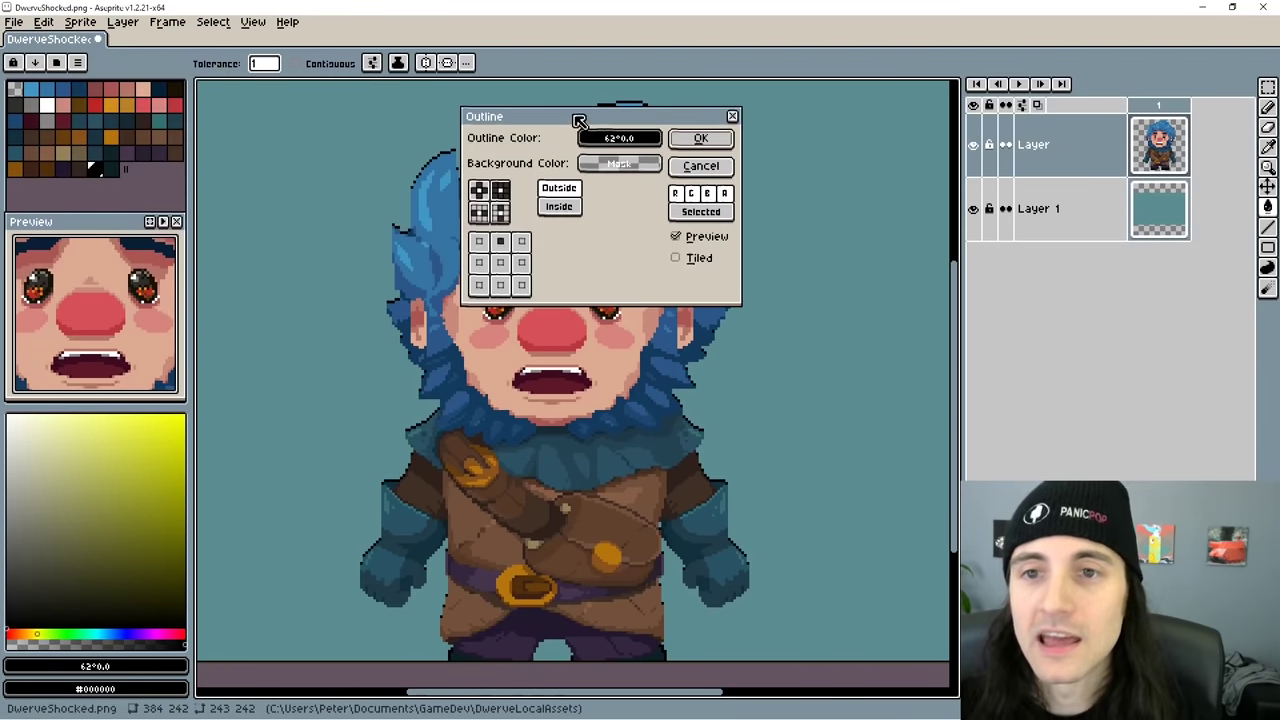
drag(571, 120, 920, 183)
click(820, 274)
click(842, 275)
click(845, 257)
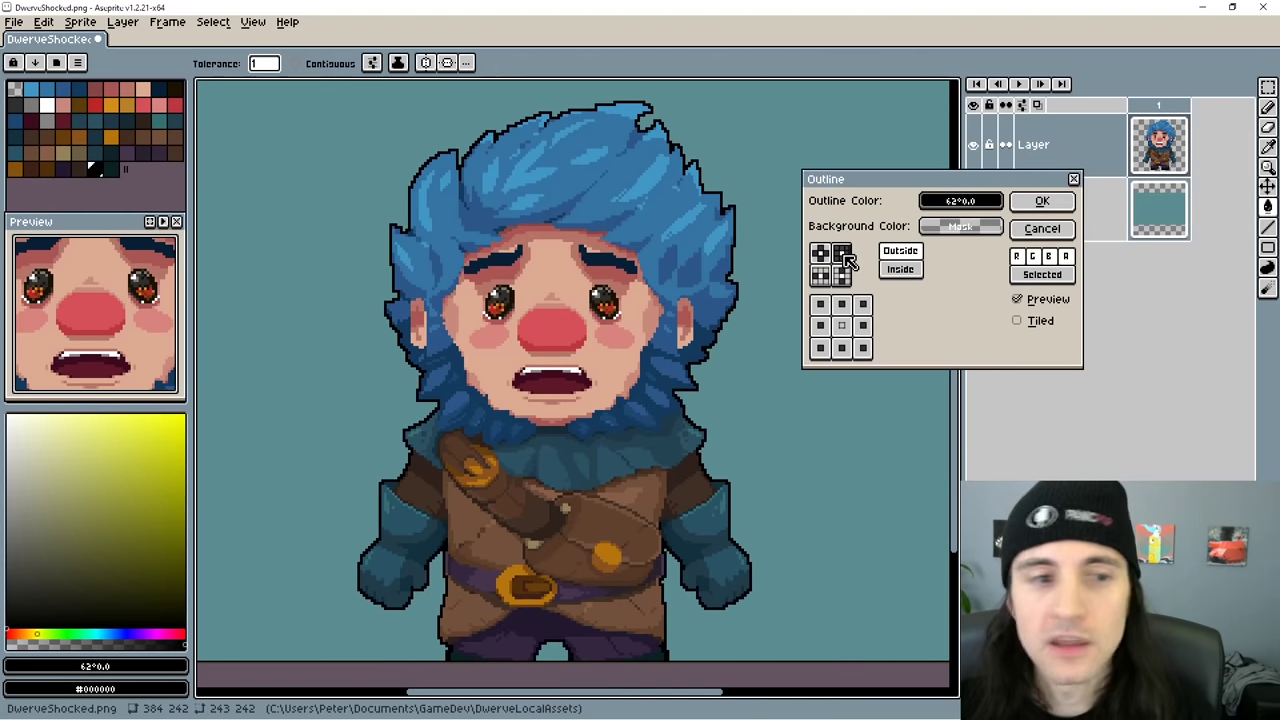
click(820, 252)
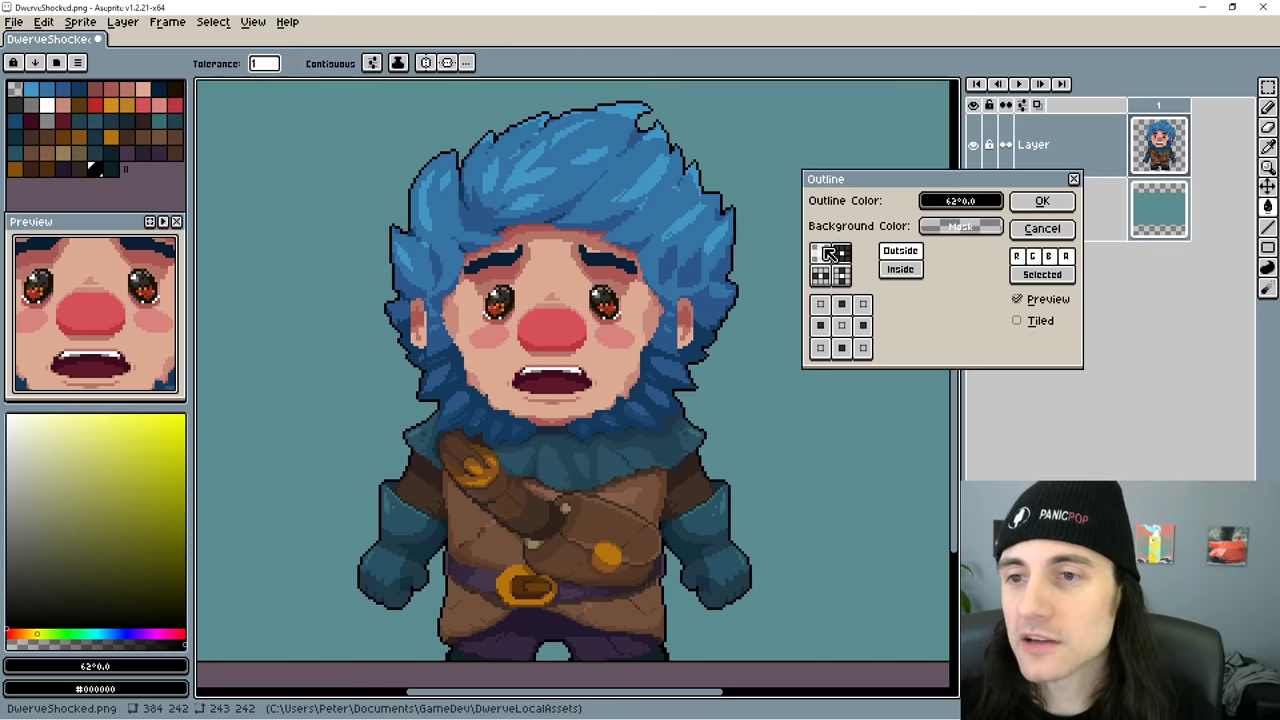
click(1042, 228)
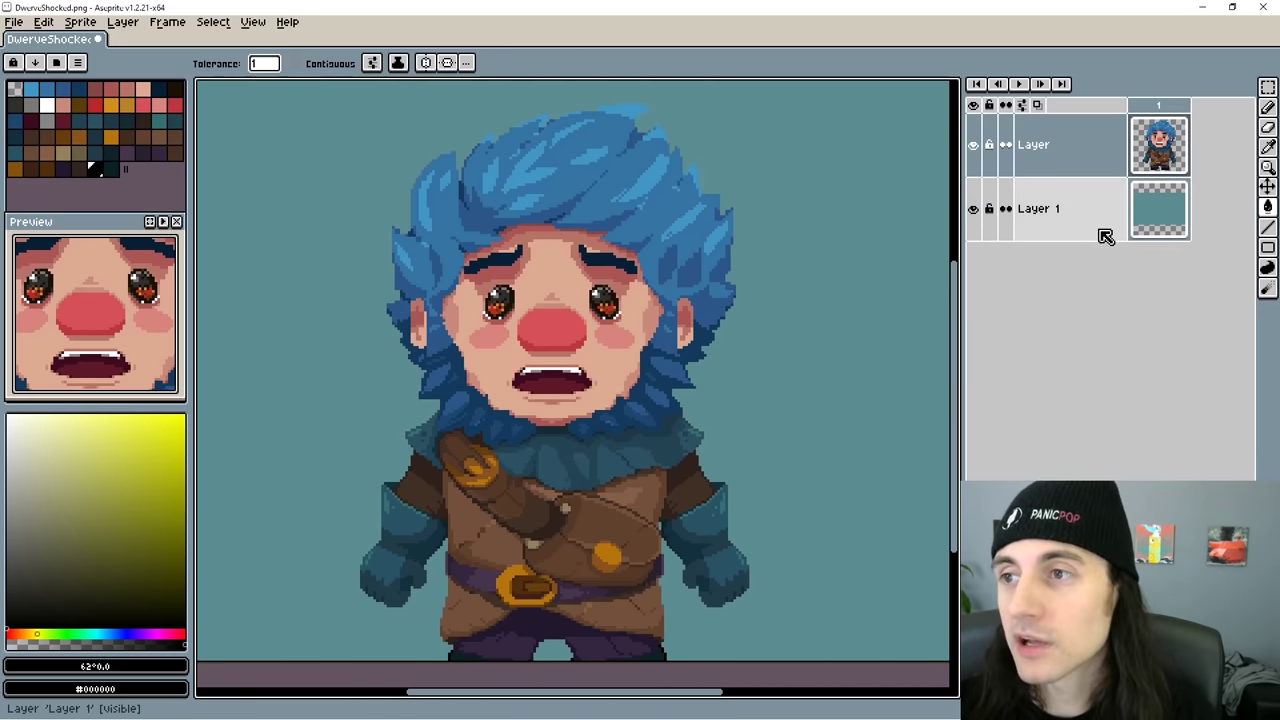
click(46, 23)
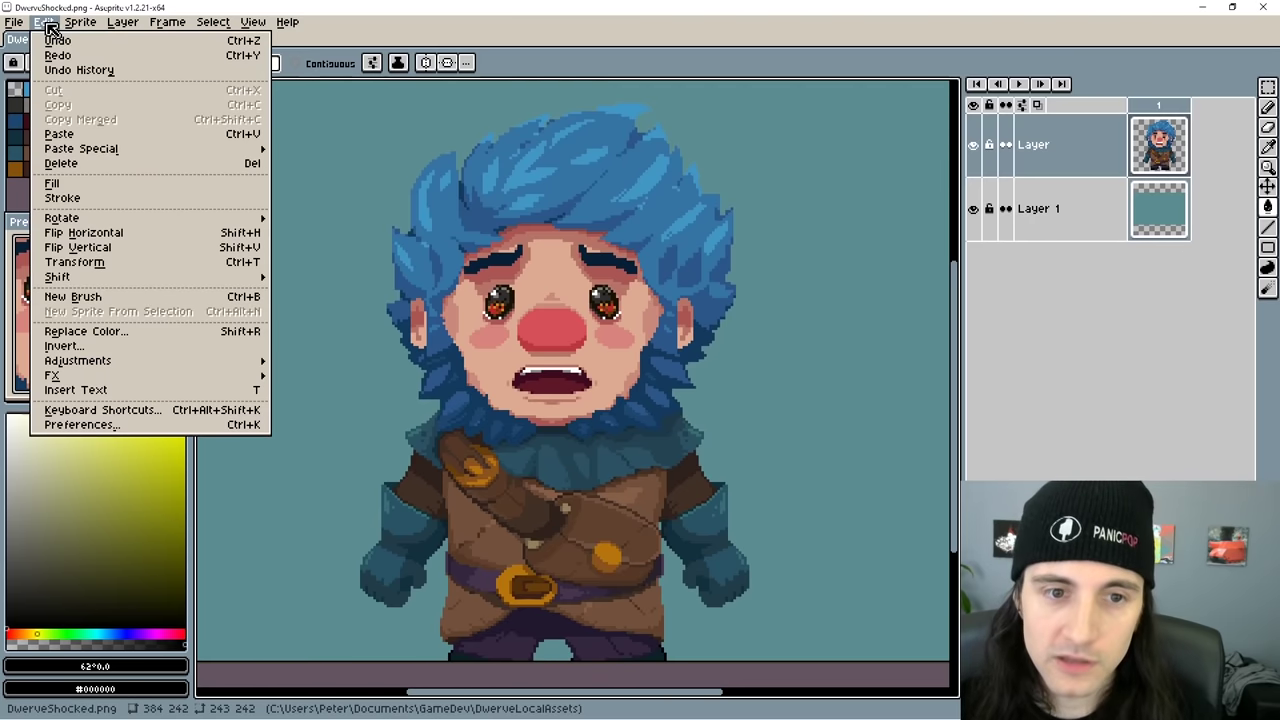
Insert the text DWERVE onto the canvas.
click(97, 398)
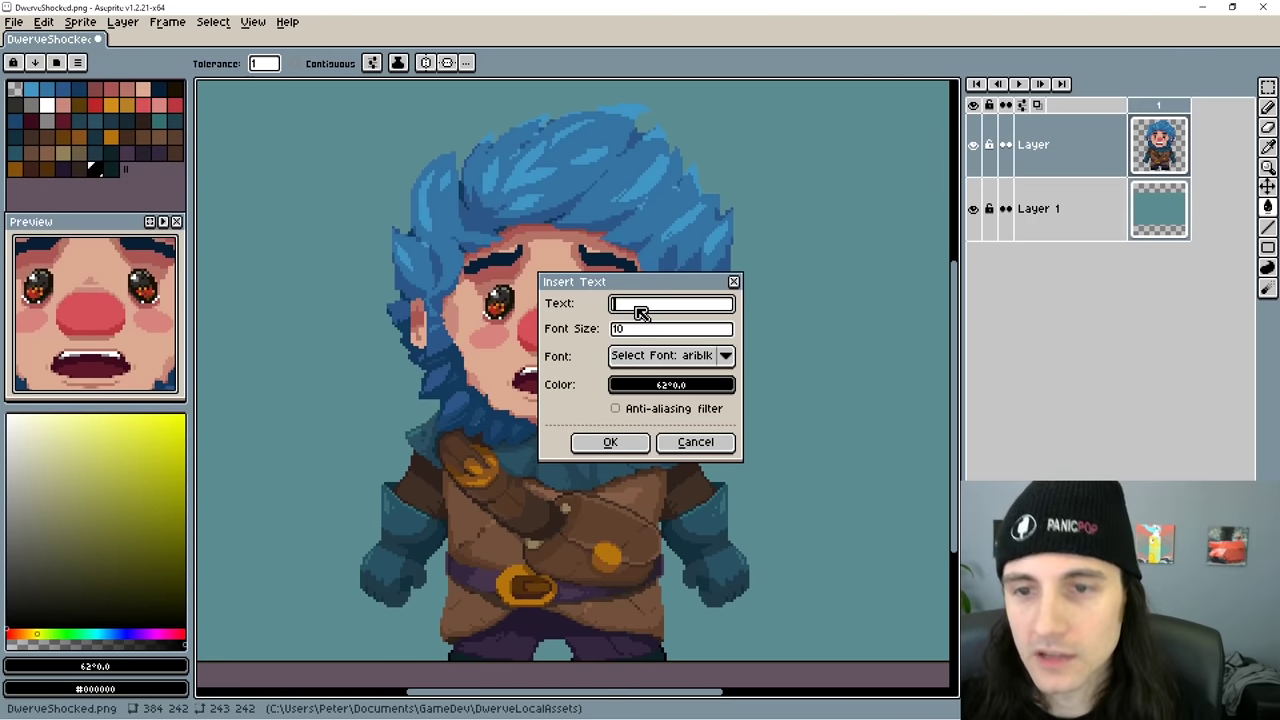
text(Dwe)
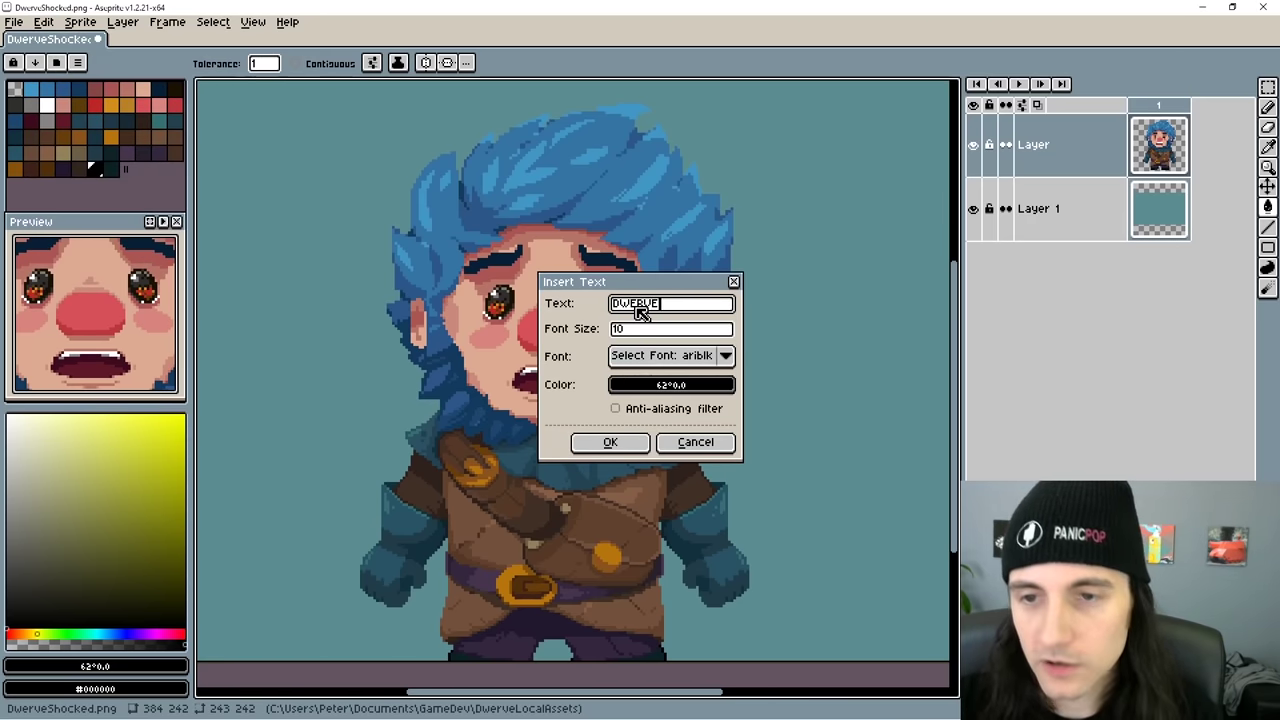
text(RVE)
key(Return)
key(Return)
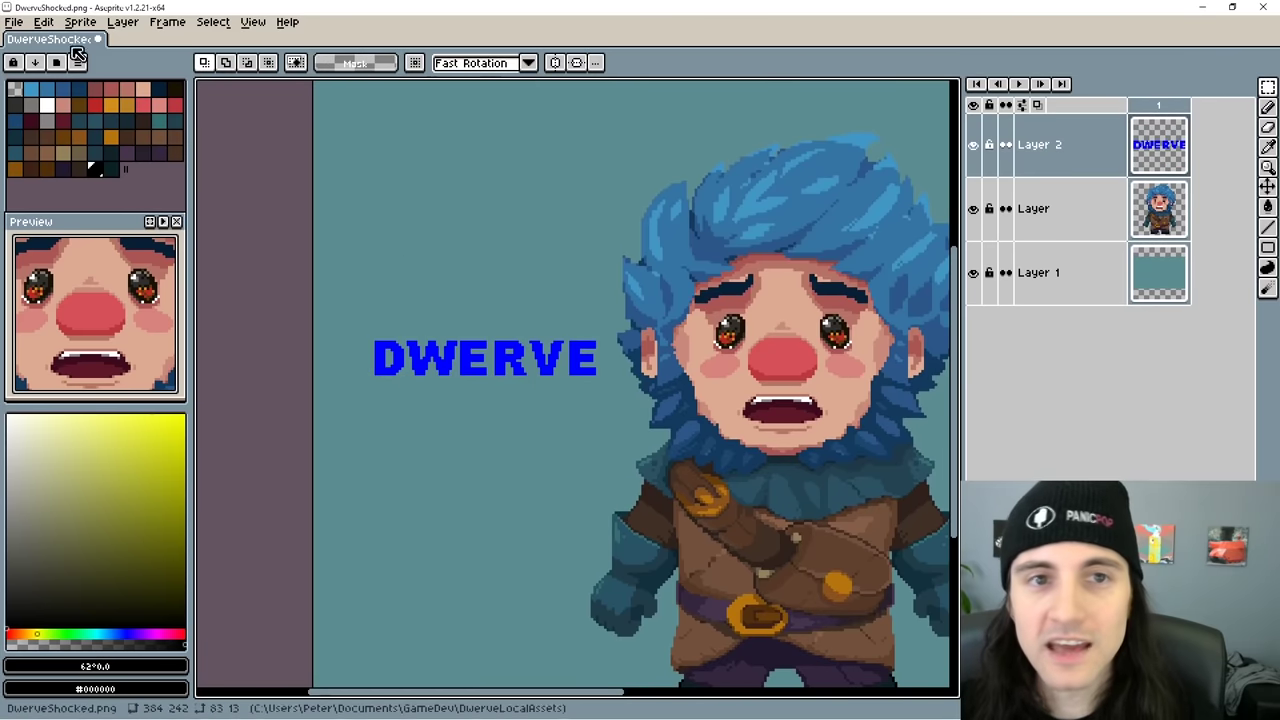
Add a bottom-middle-only Outline to DWERVE, then eyedrop the text's blue.
click(44, 21)
mouse_move(163, 382)
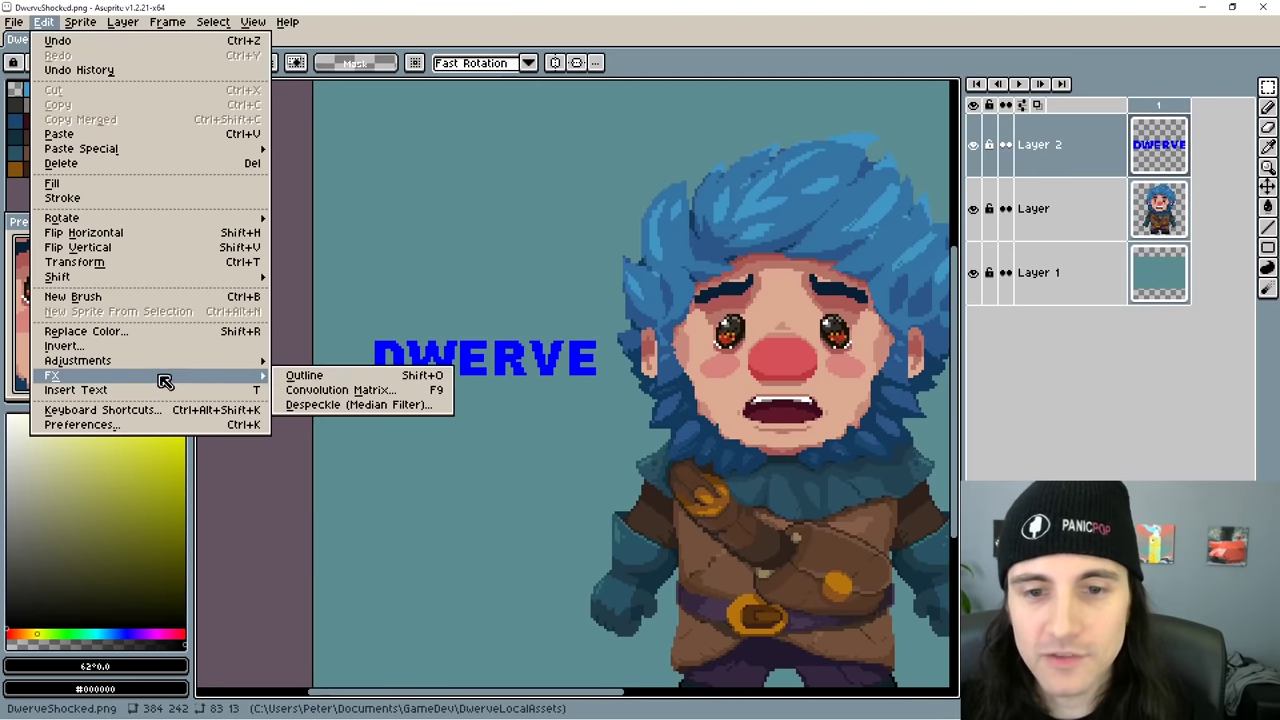
click(318, 376)
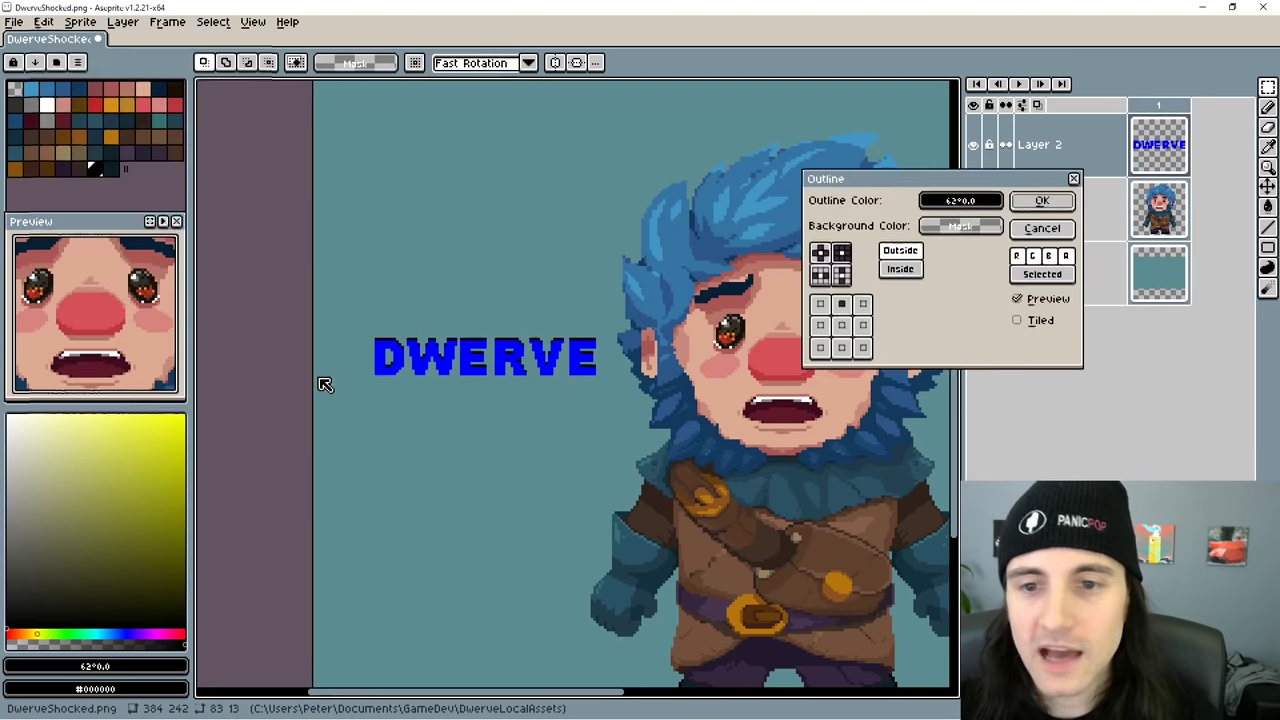
click(841, 254)
click(848, 279)
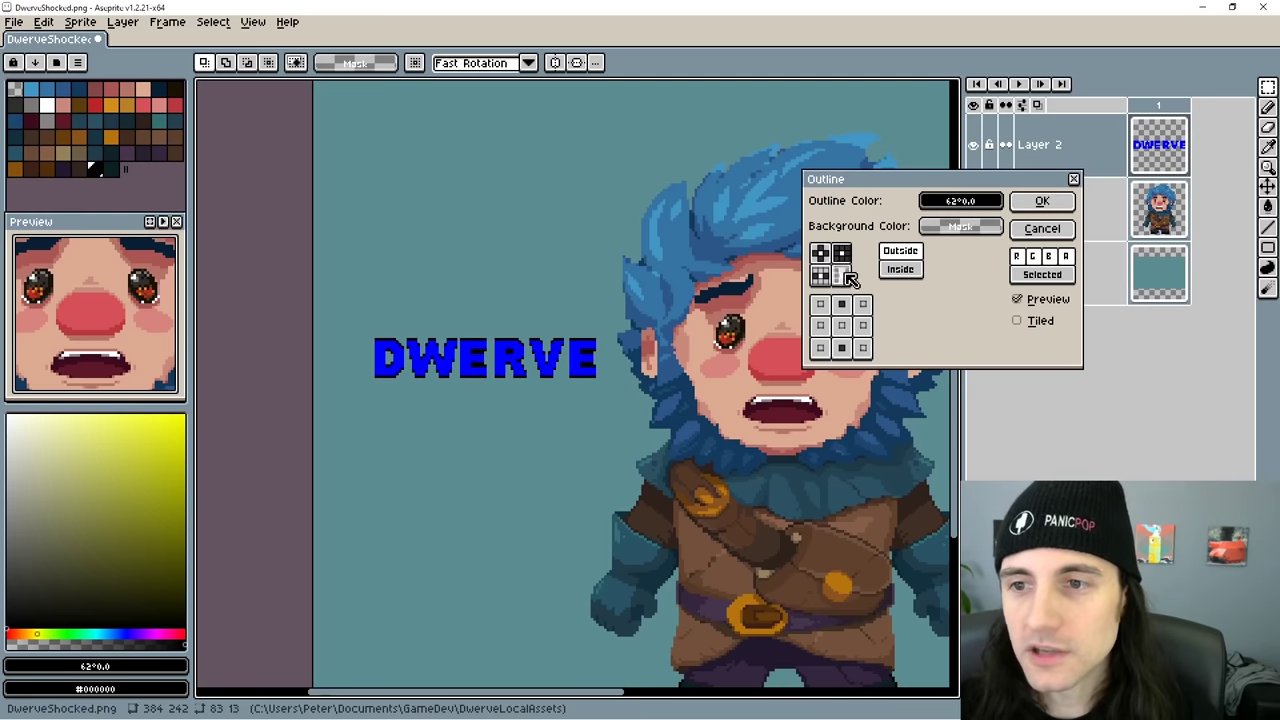
click(841, 305)
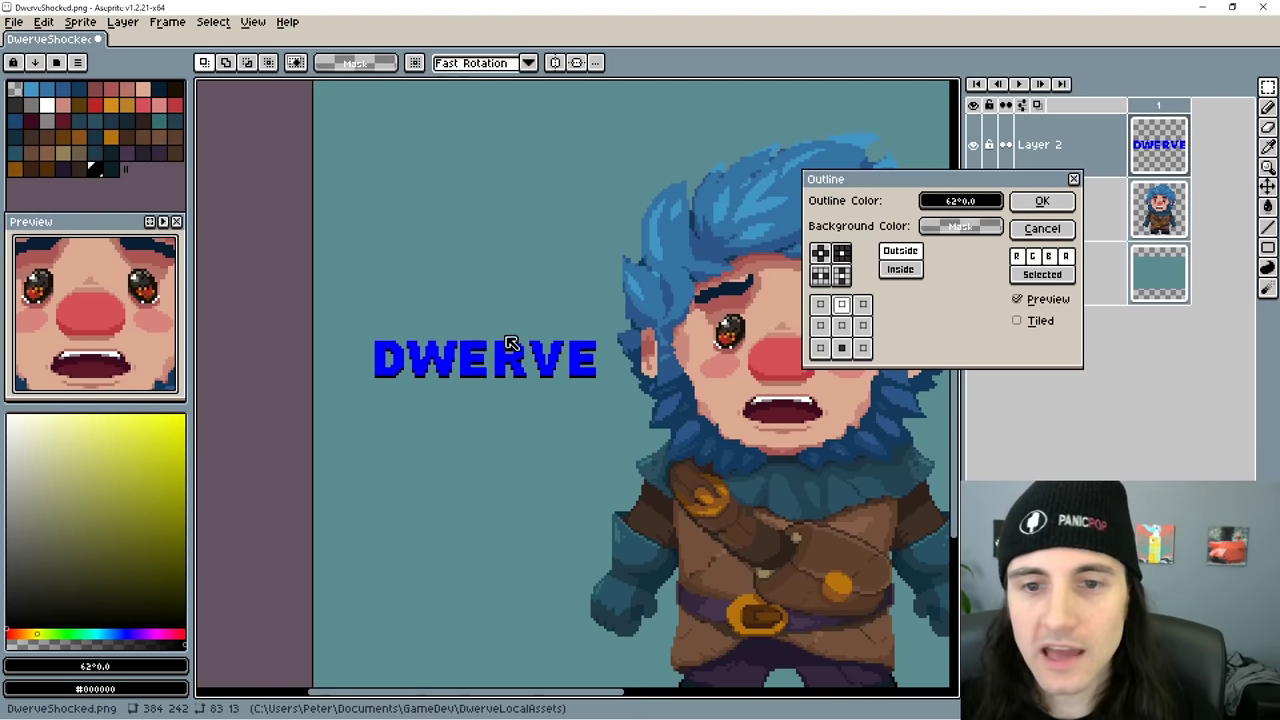
click(1043, 202)
scroll(459, 377, up, 1)
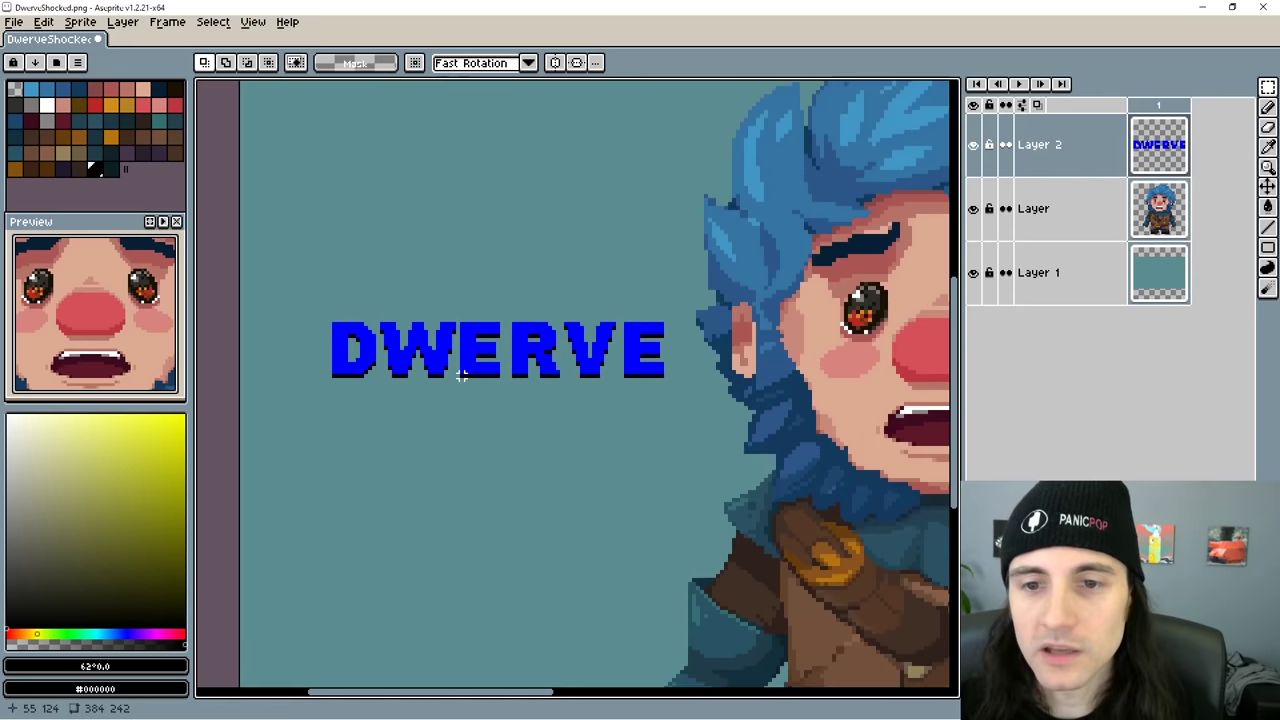
alt+click(375, 353)
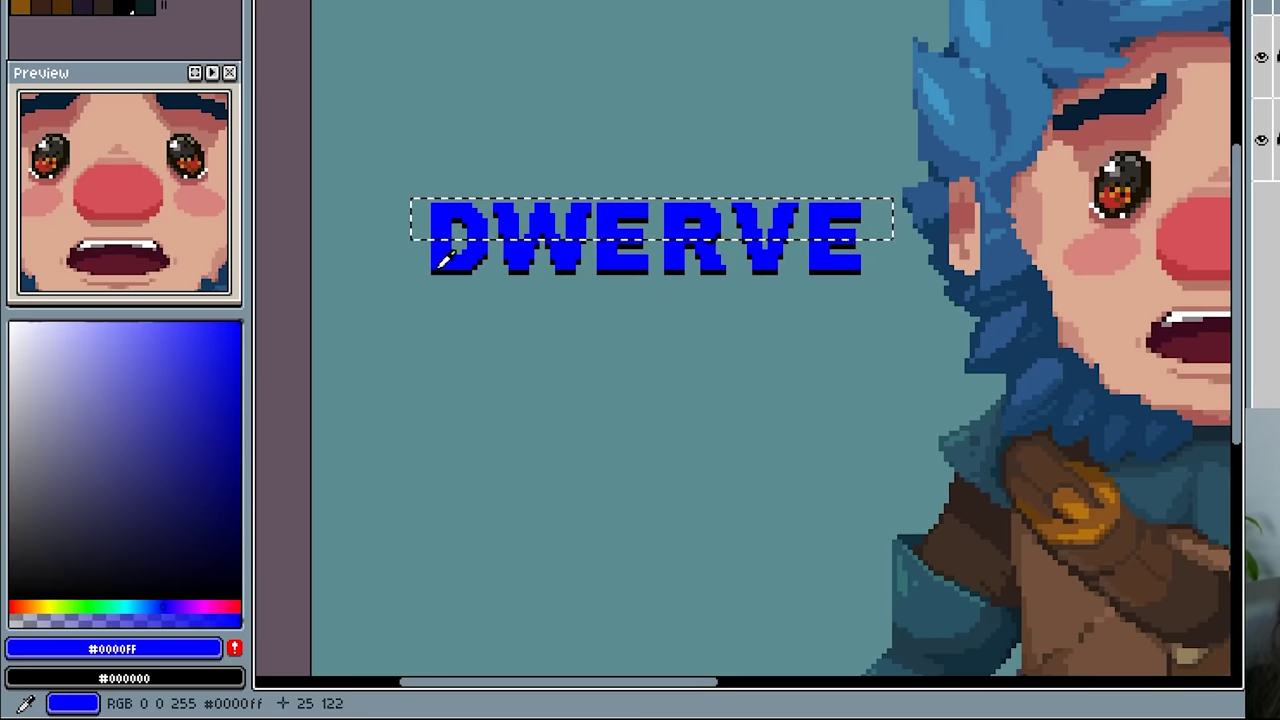
Fill the top half of the DWERVE letters with greyish blue, then deselect.
click(55, 430)
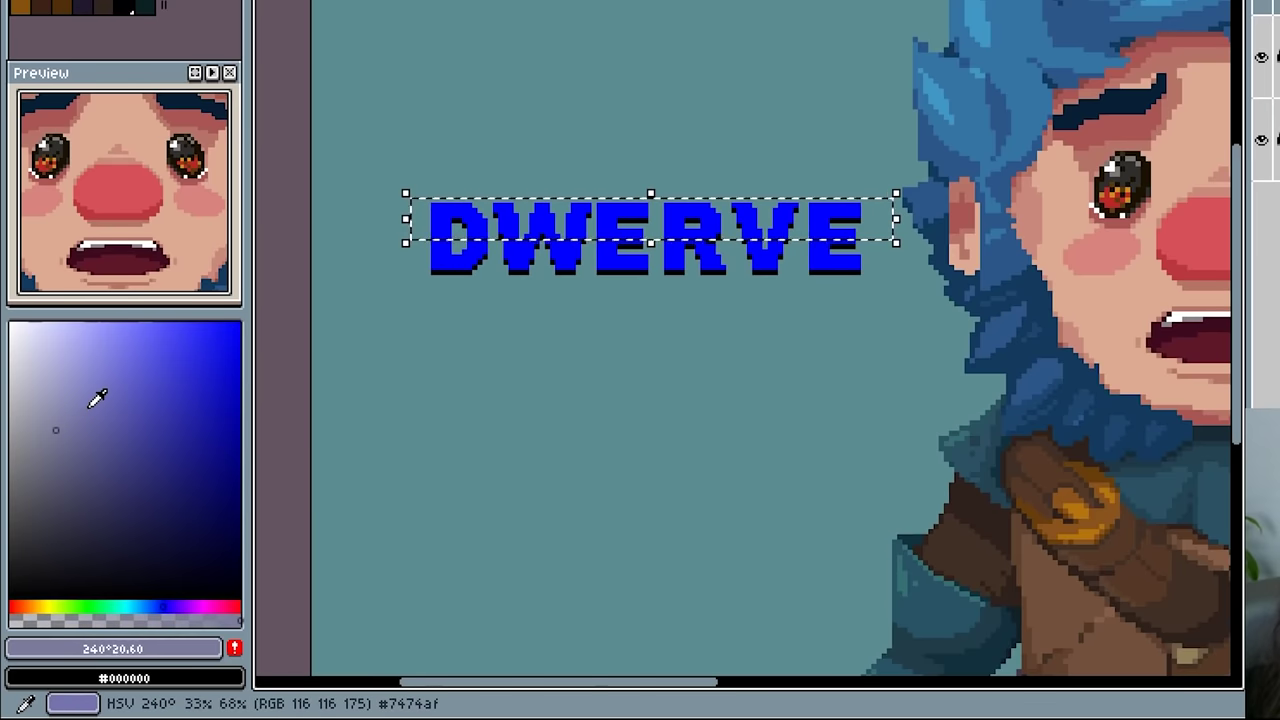
key(f)
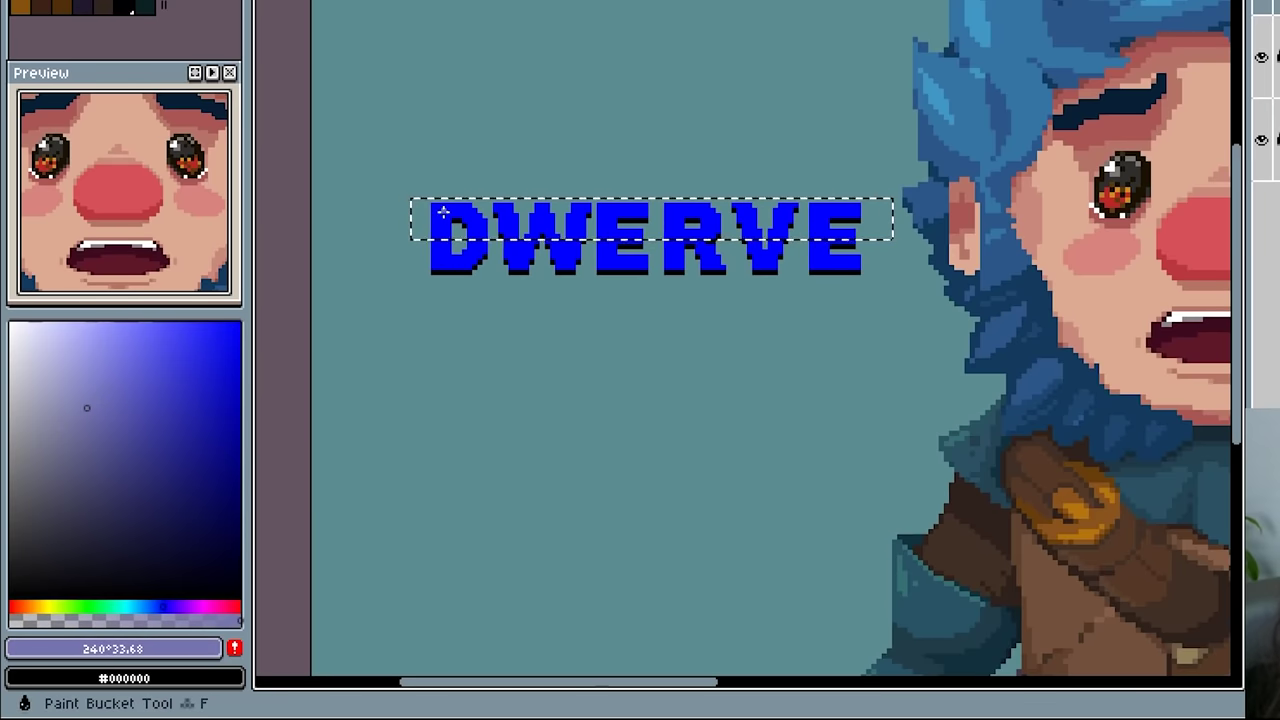
click(439, 211)
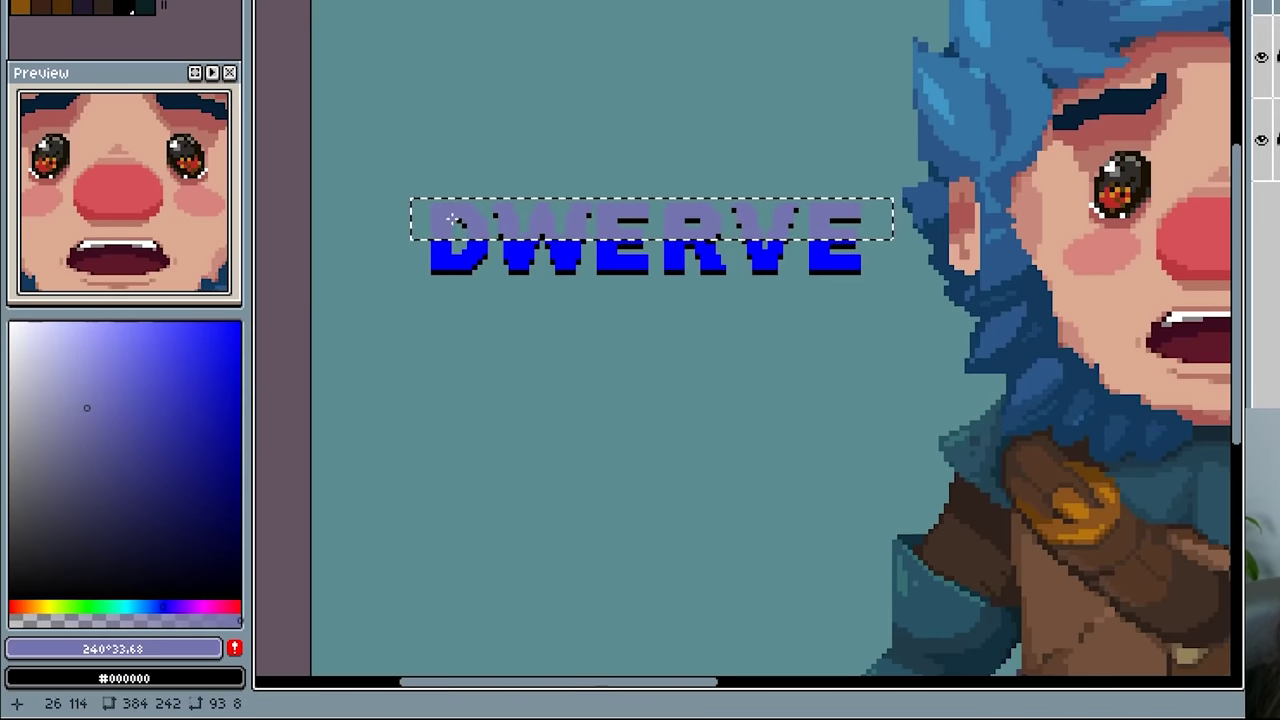
key(ctrl+d)
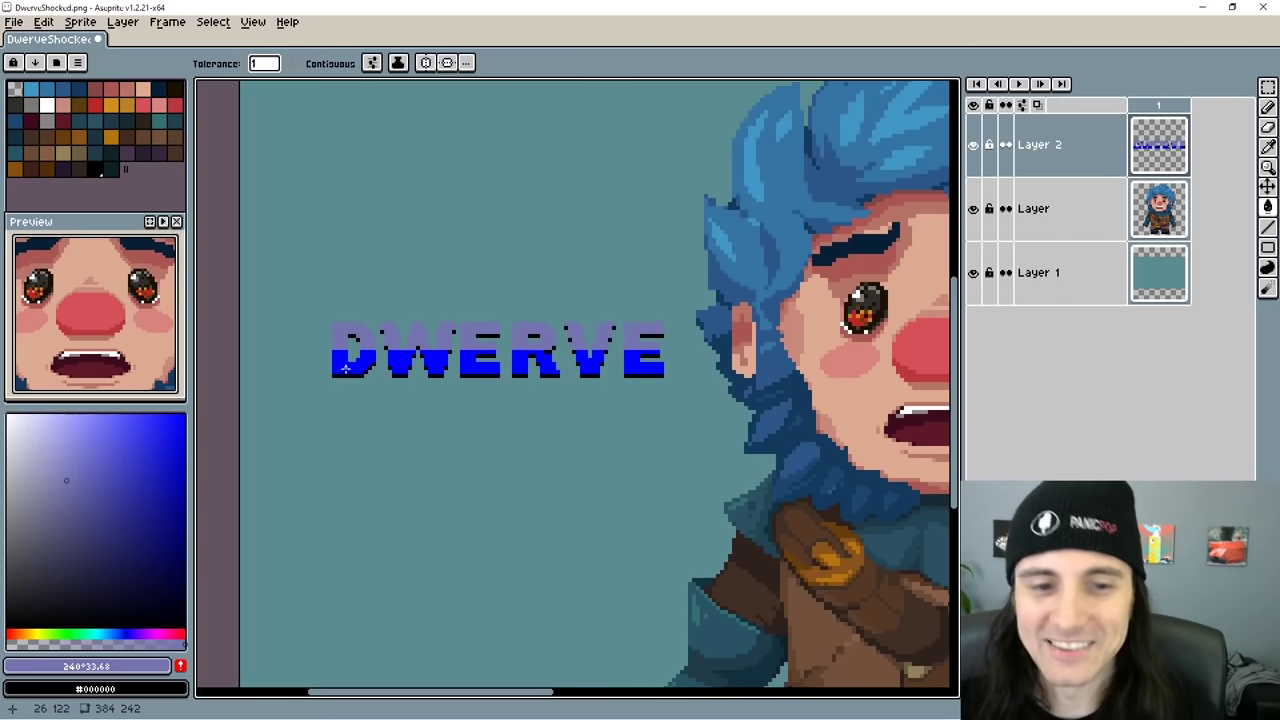
Pick a lighter blue as the drawing colour.
click(106, 634)
click(156, 456)
scroll(525, 417, down, 1)
Marquee-select the DWERVE text, remove it and deselect.
key(m)
drag(324, 323, 591, 429)
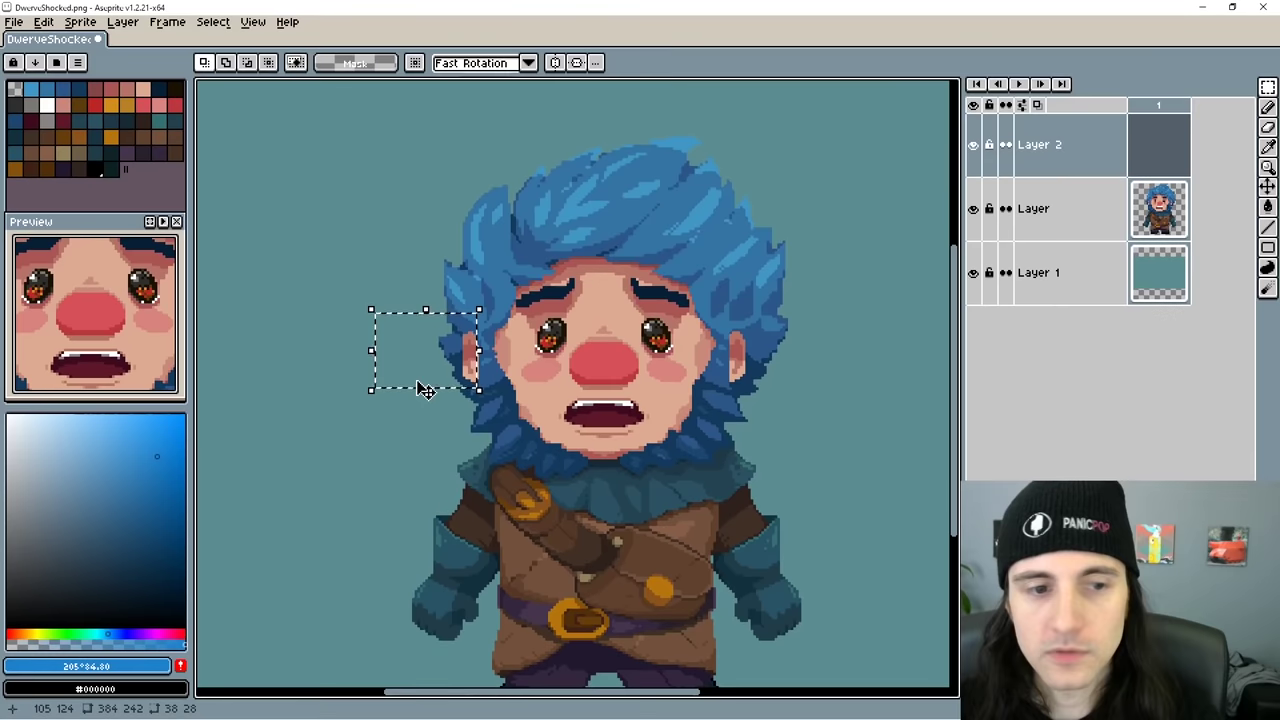
drag(420, 380, 380, 395)
click(421, 399)
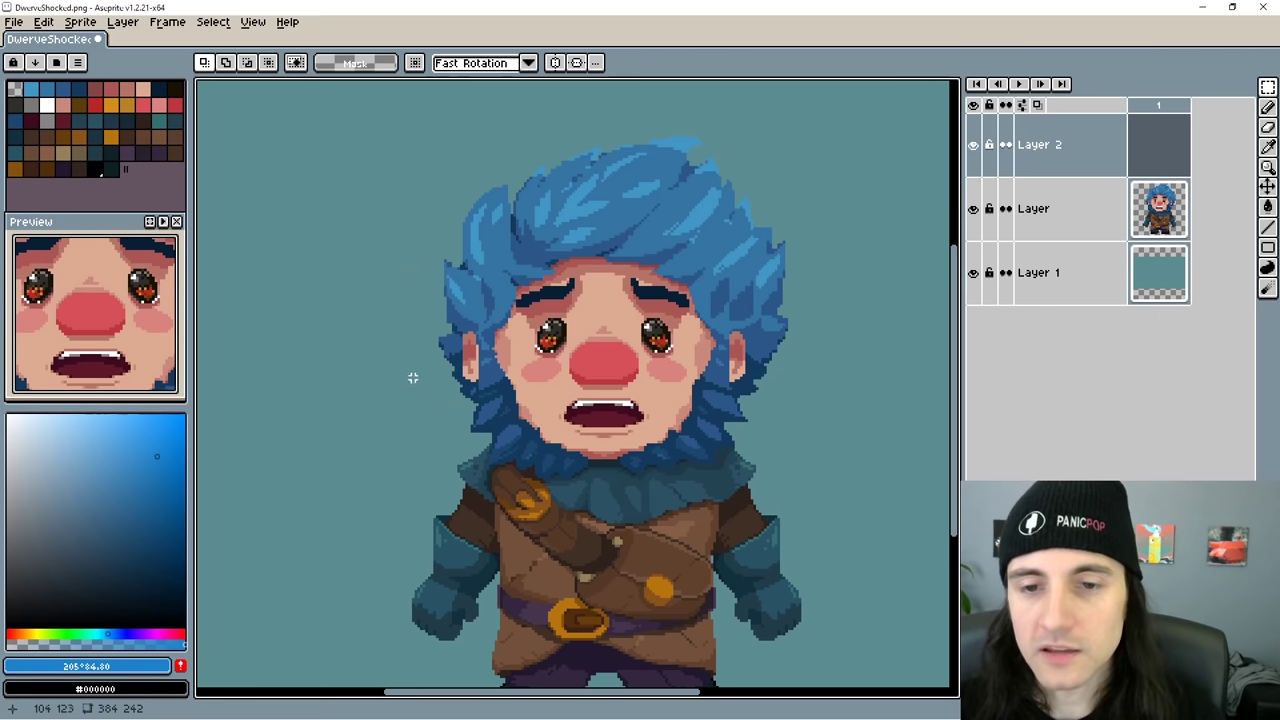
Pan and zoom the canvas view around the dwarf with the Hand tool.
key(h)
drag(408, 354, 366, 371)
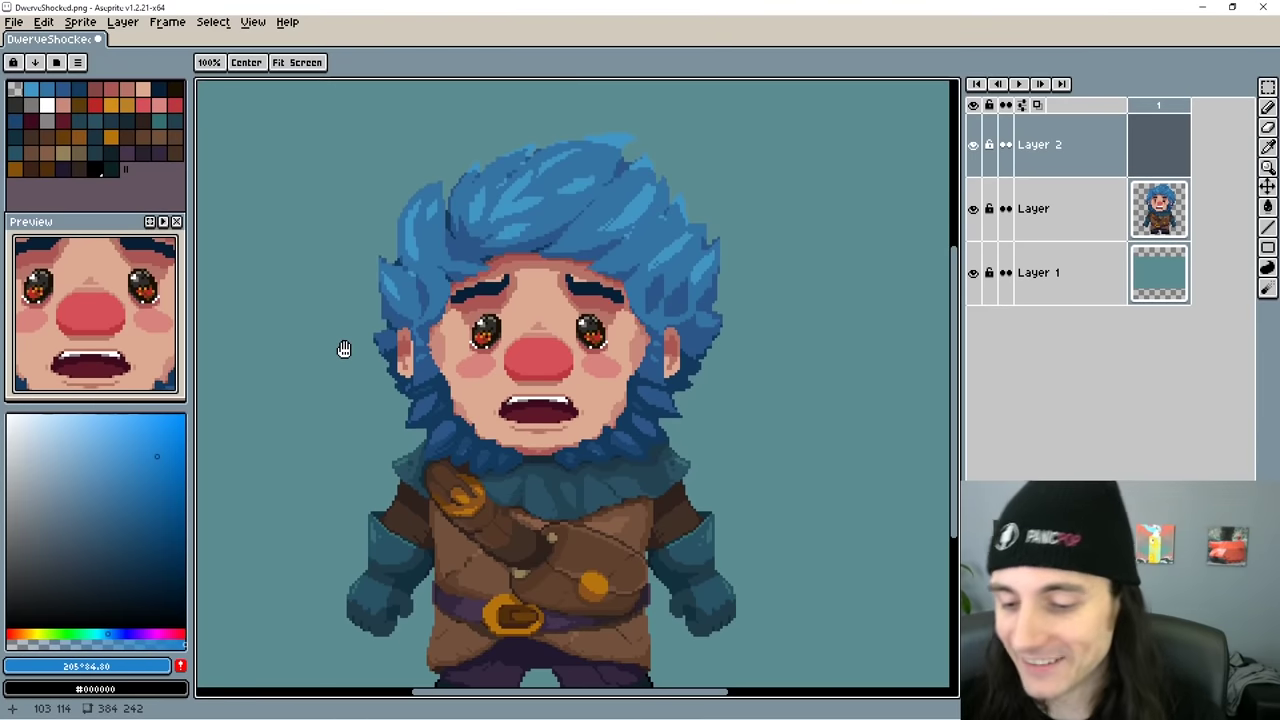
key(m)
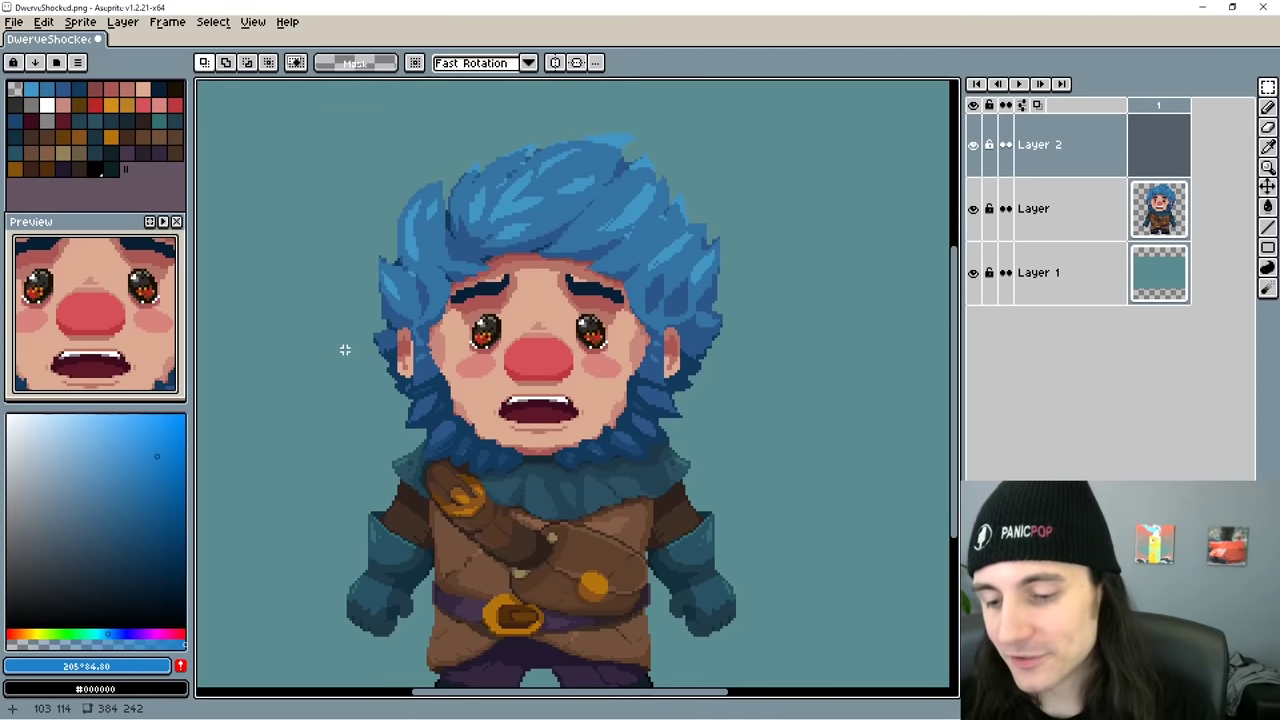
scroll(374, 331, up, 1)
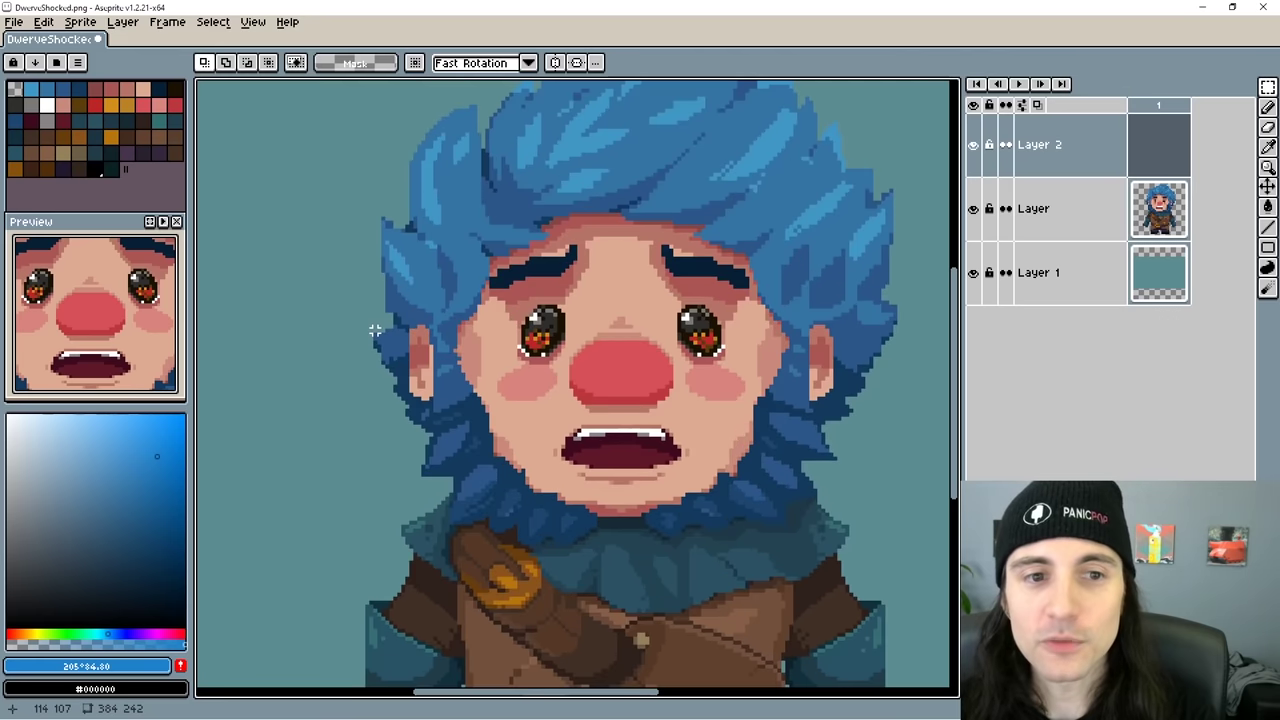
scroll(374, 331, down, 1)
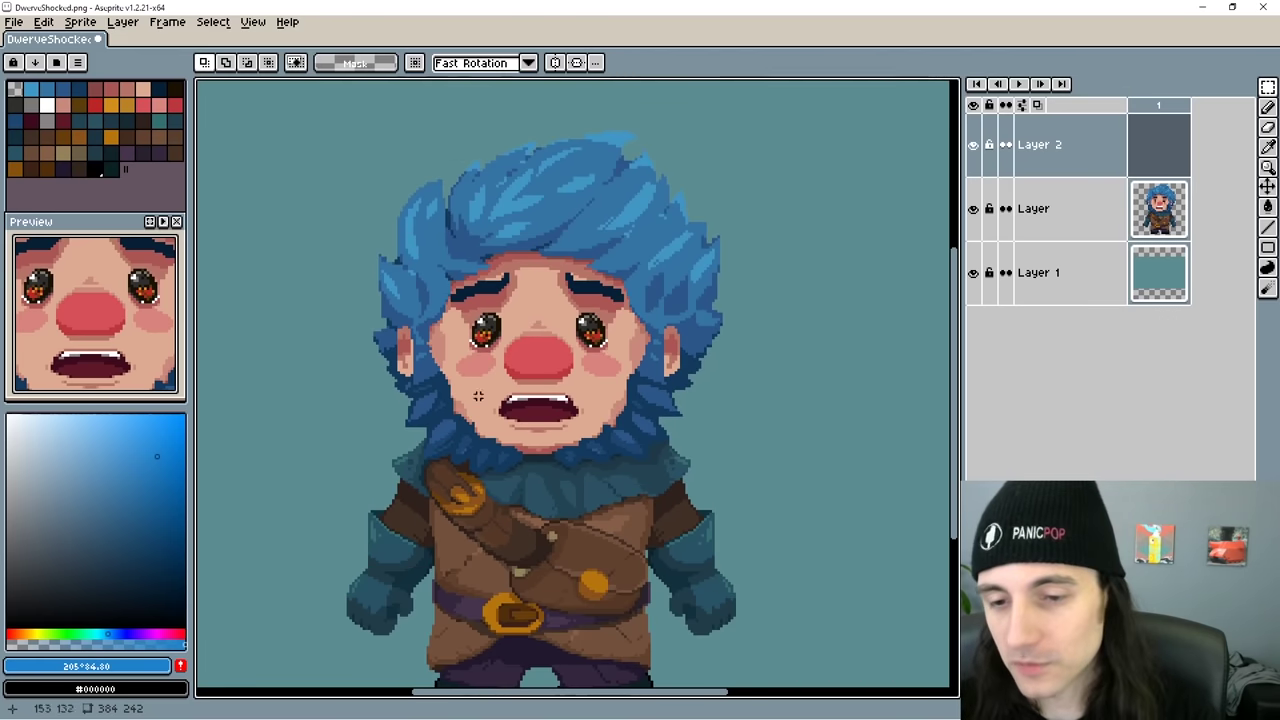
key(h)
mouse_move(556, 498)
mouse_down()
mouse_move(562, 456)
mouse_move(565, 494)
mouse_up()
key(m)
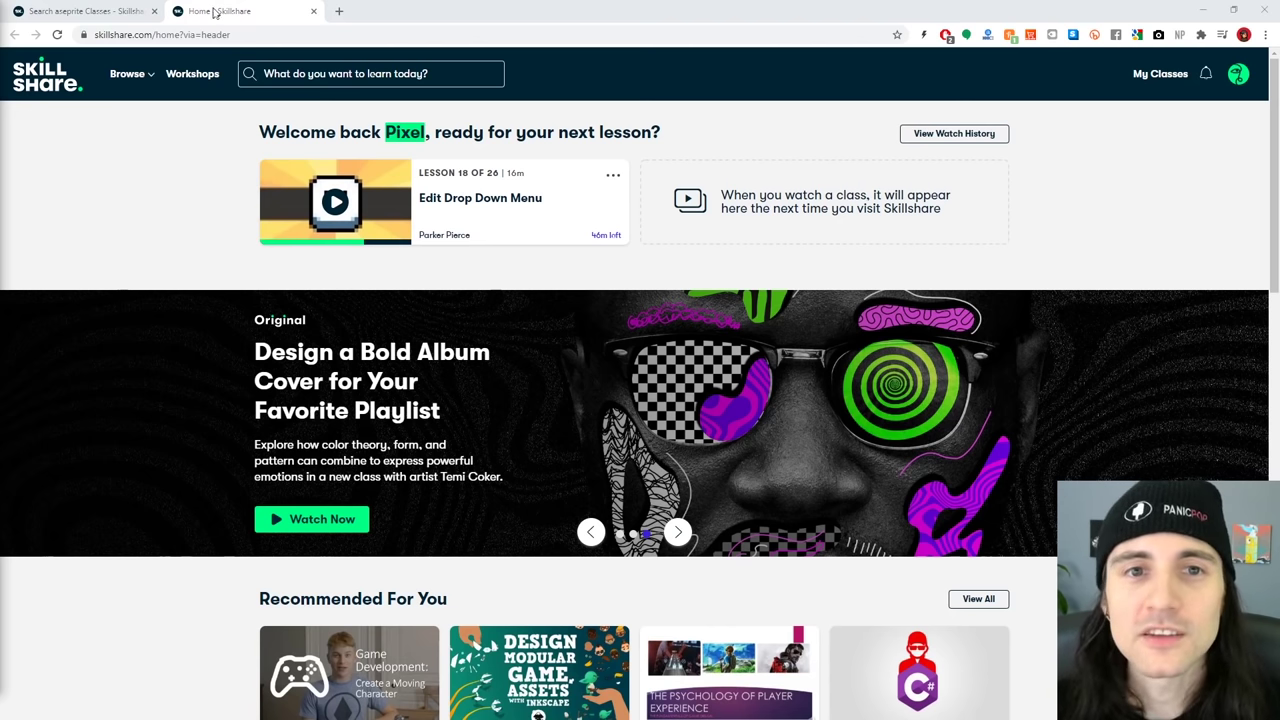
Search Skillshare for 'pyxel edit', open the PyxelEdit tilesets class and play it.
click(128, 13)
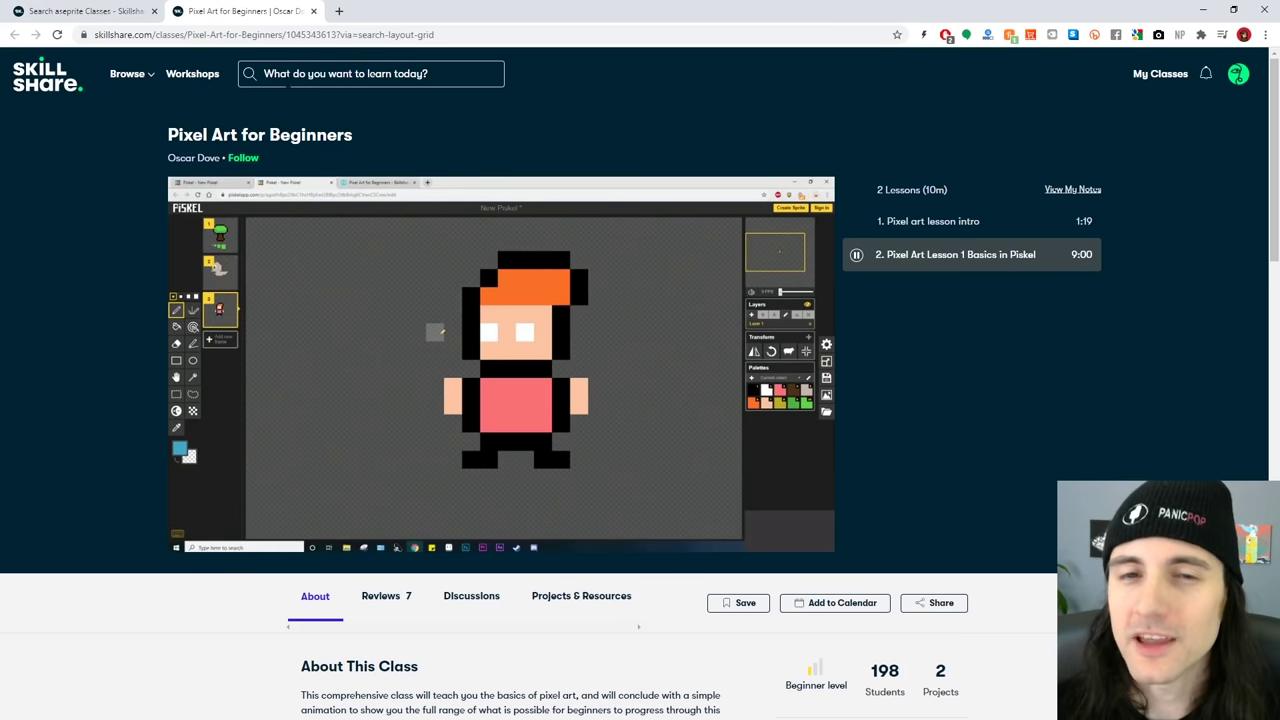
click(268, 74)
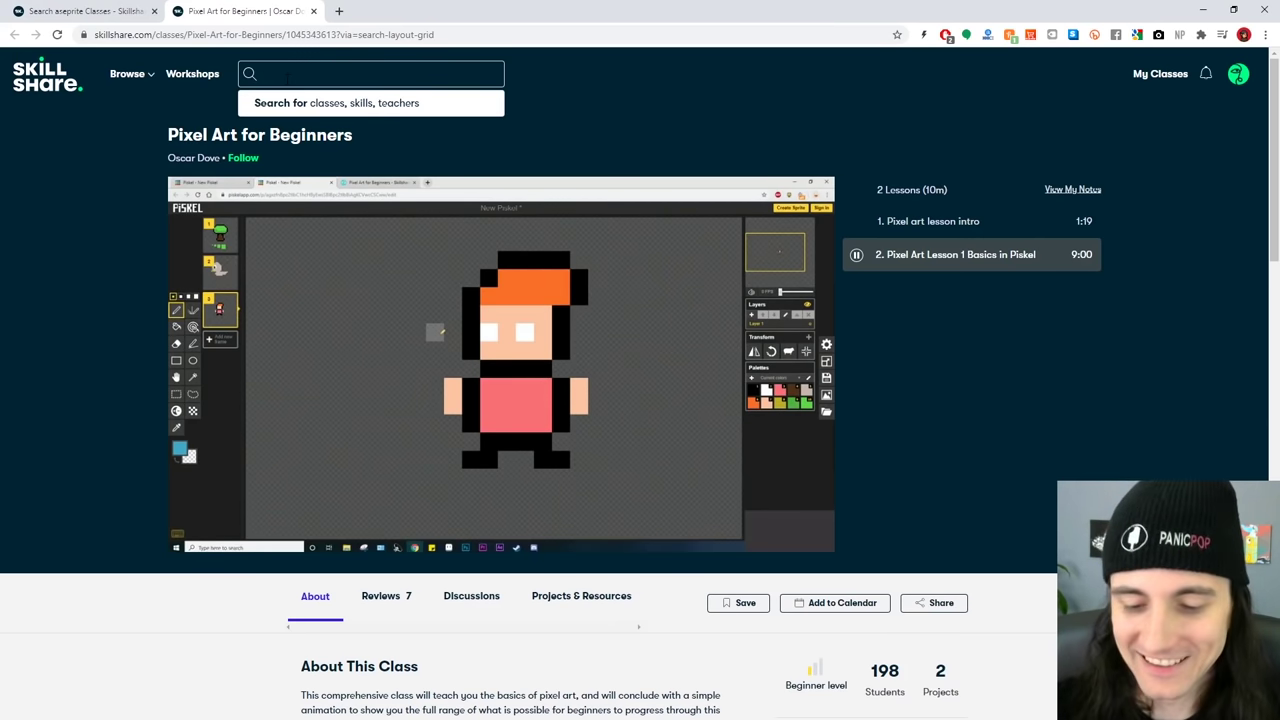
text(pixel edi)
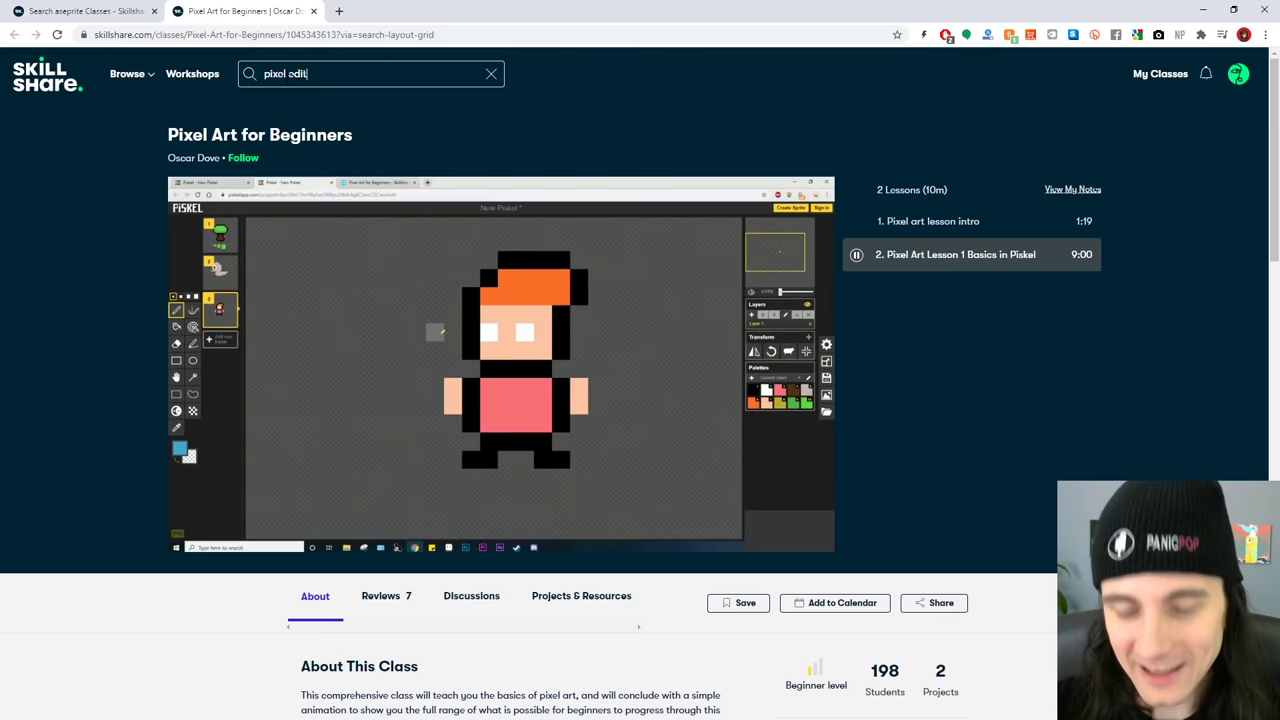
text(t)
key(Return)
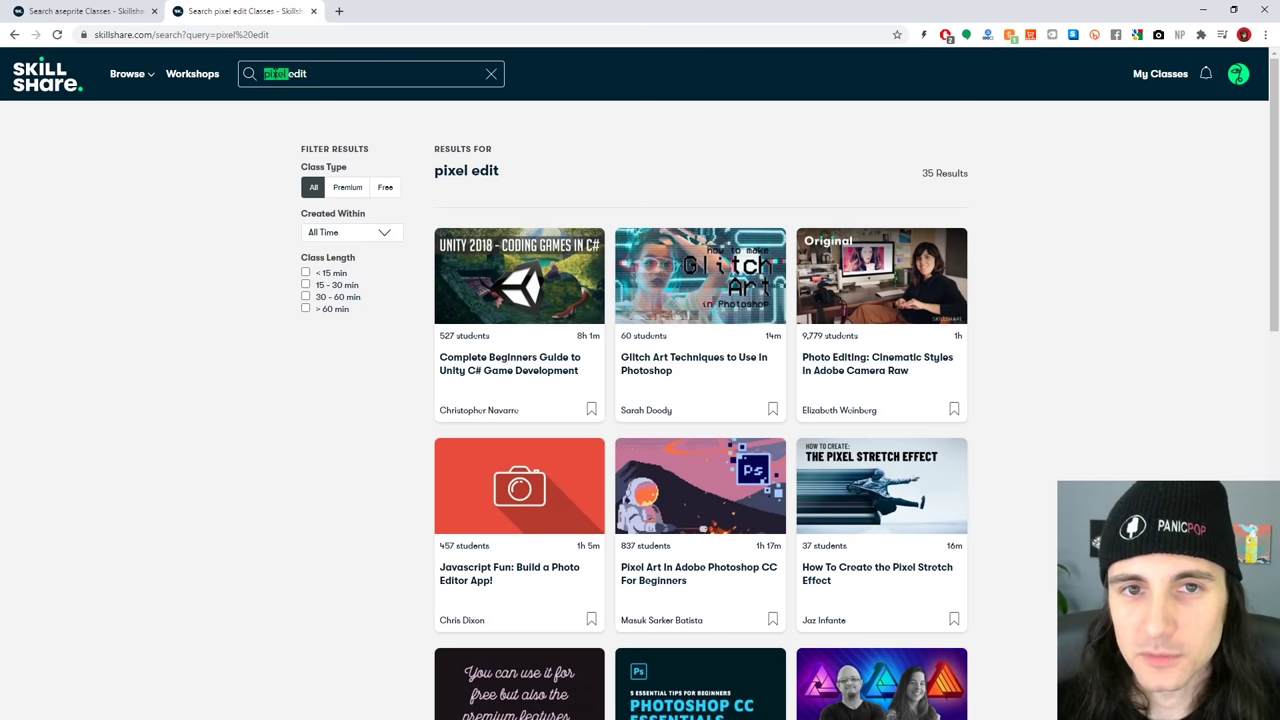
text(pyxel)
key(Return)
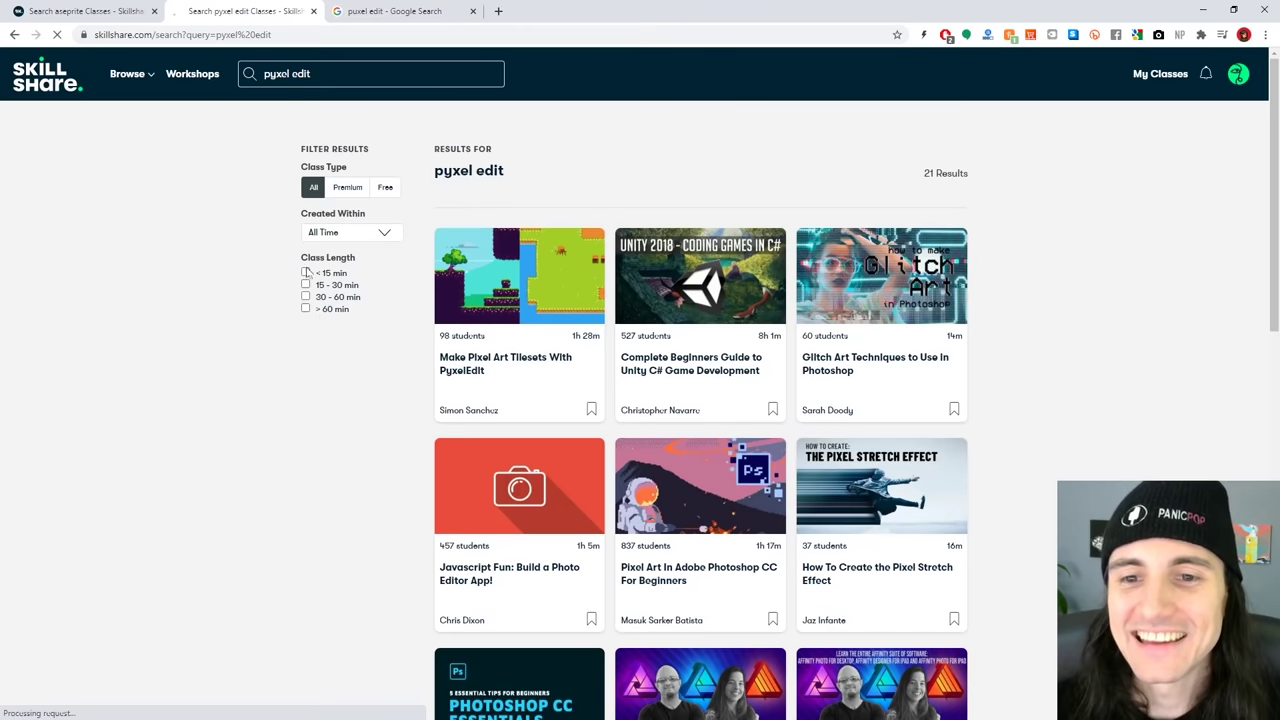
click(556, 278)
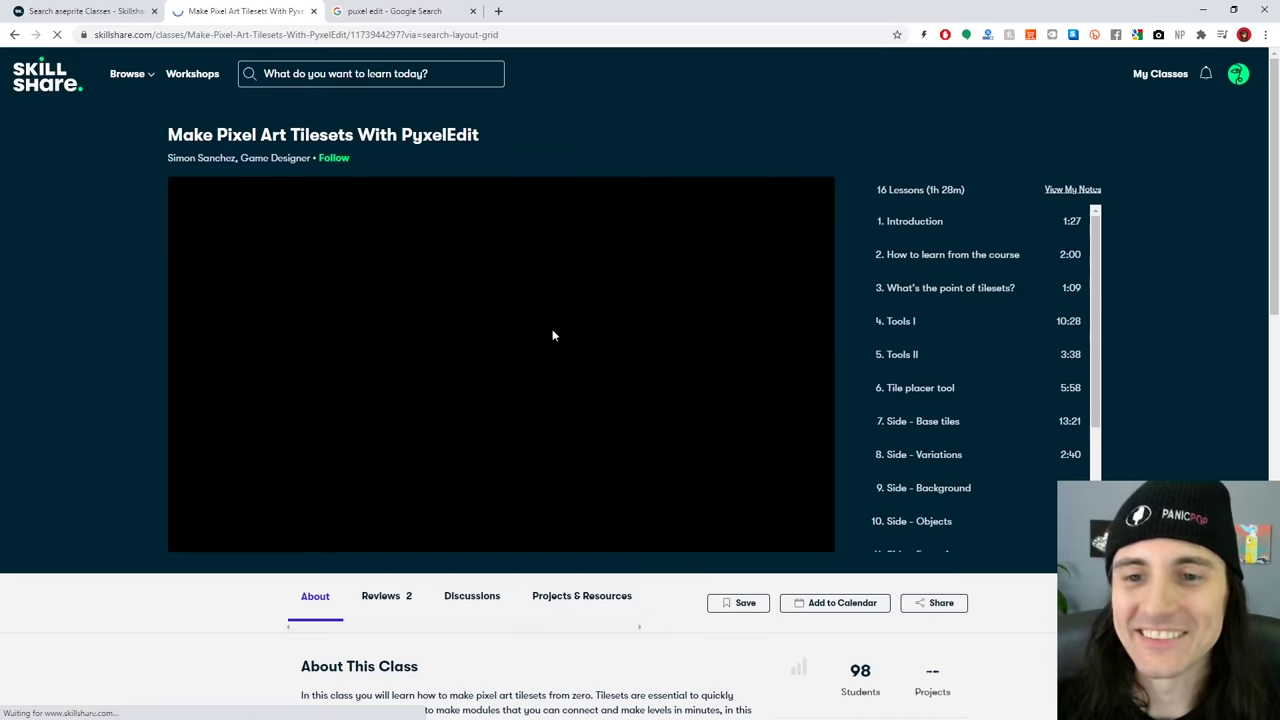
click(514, 391)
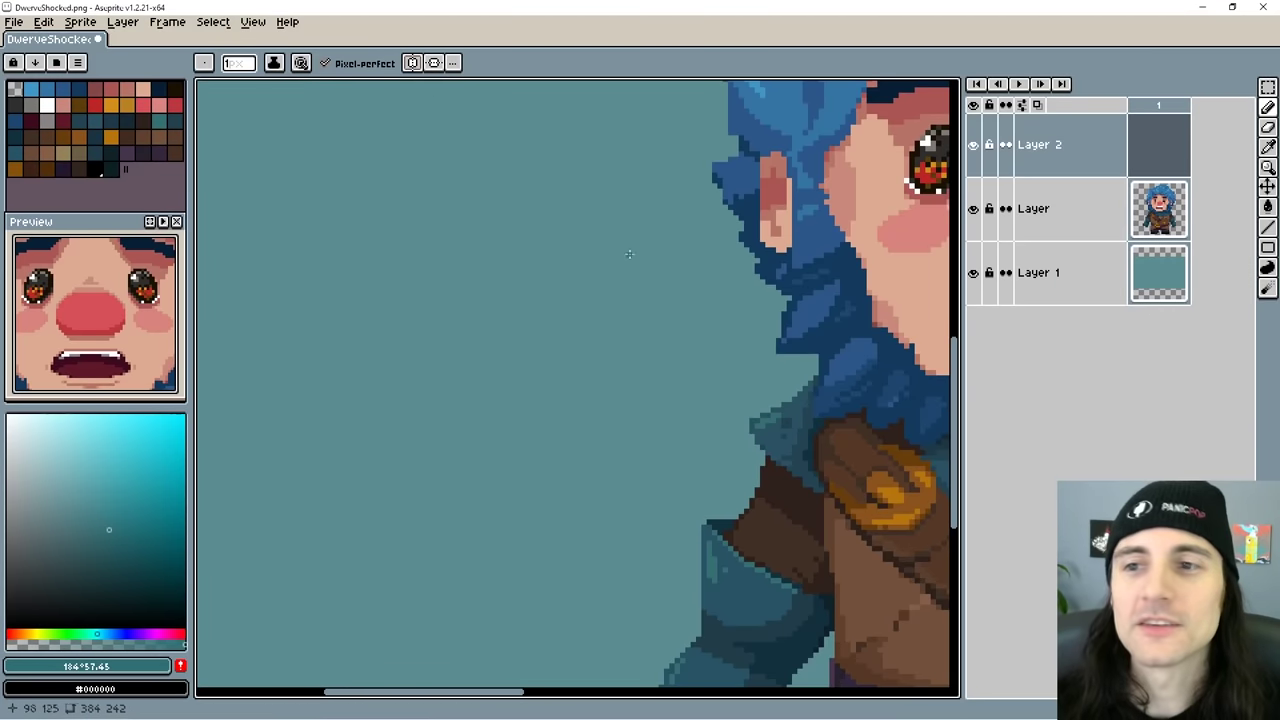
Draw a mirrored diamond motif on Layer 2 using vertical symmetry.
scroll(620, 285, down, 2)
scroll(634, 291, up, 2)
scroll(630, 288, up, 2)
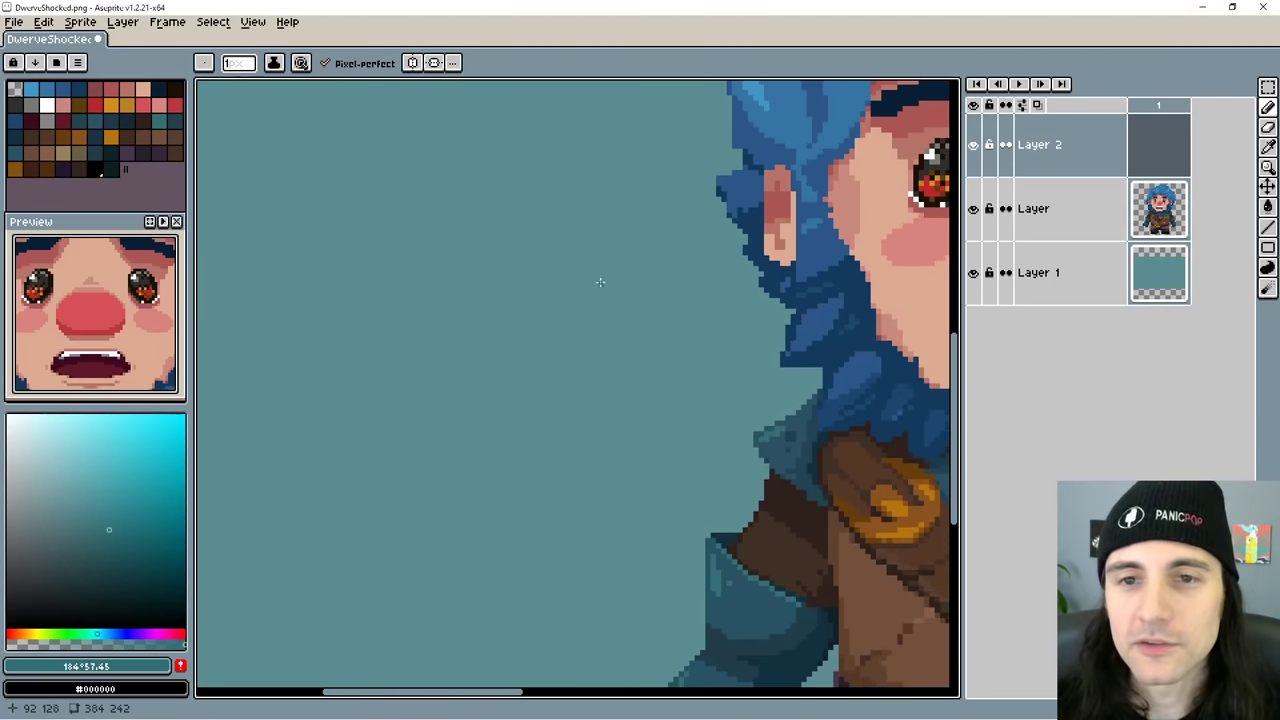
click(412, 62)
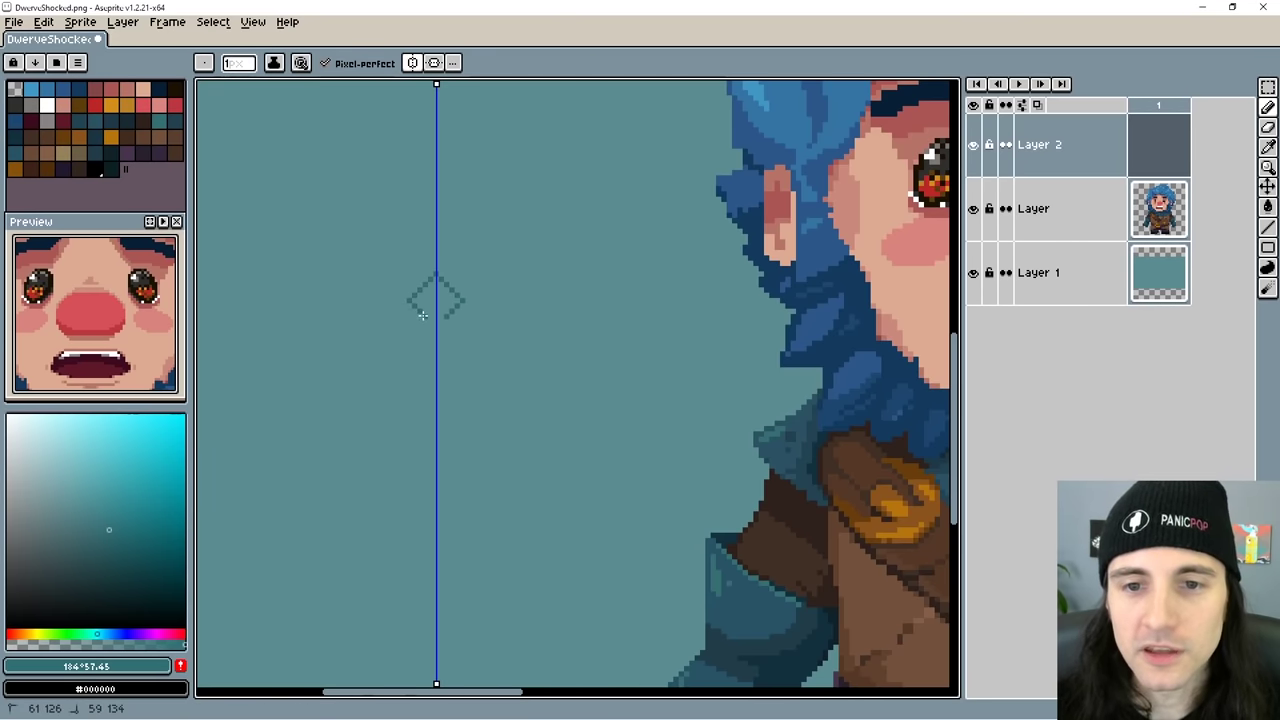
drag(425, 298, 417, 340)
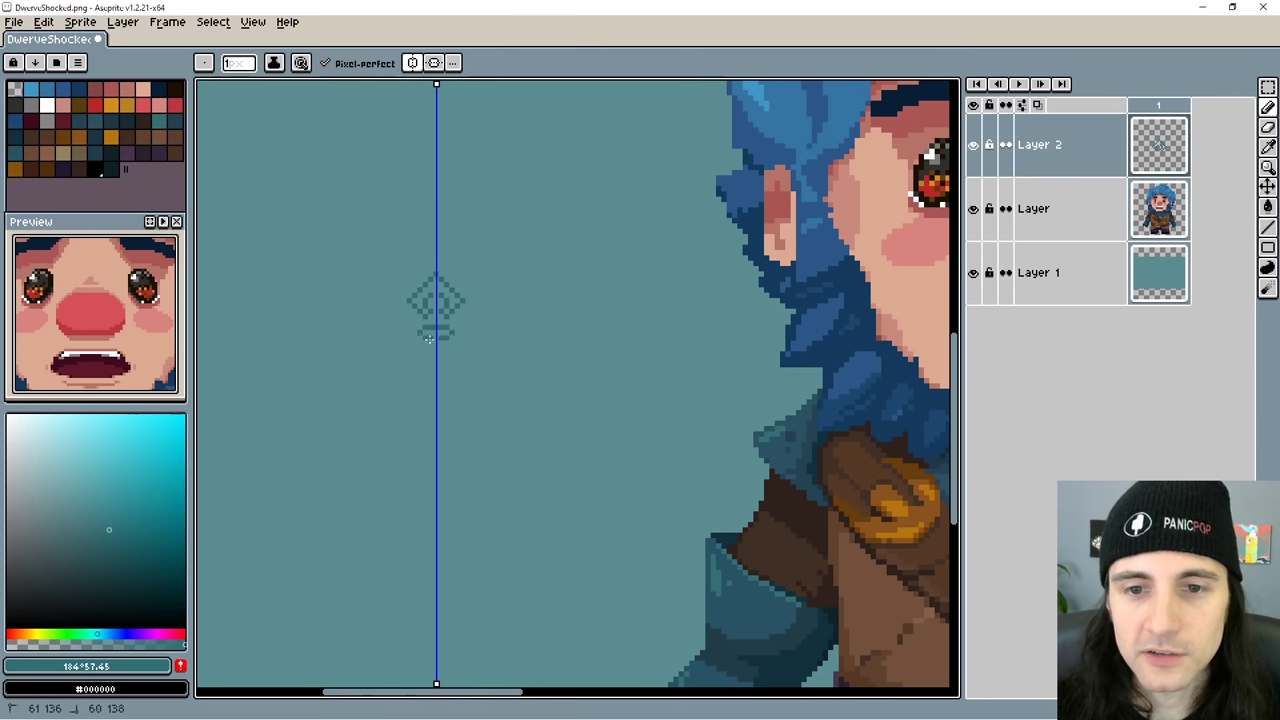
Turn the selected diamond into a custom brush and tile it across the background.
key(m)
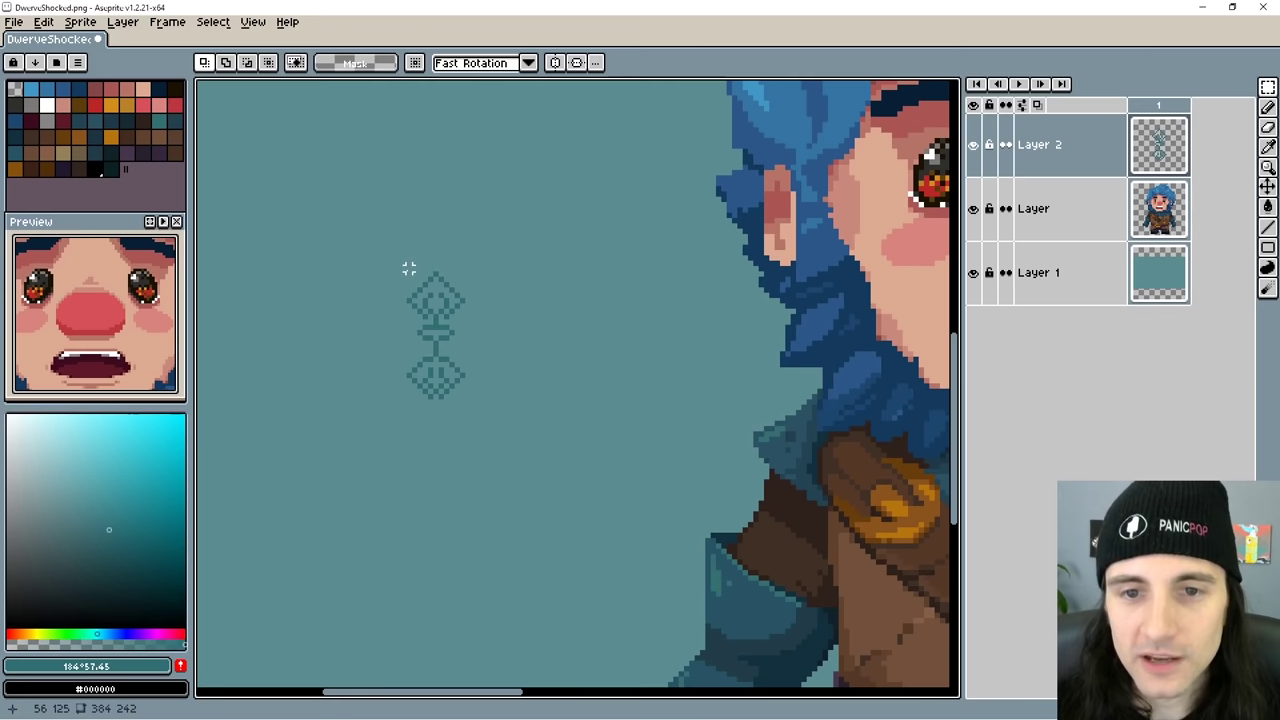
drag(409, 273, 470, 400)
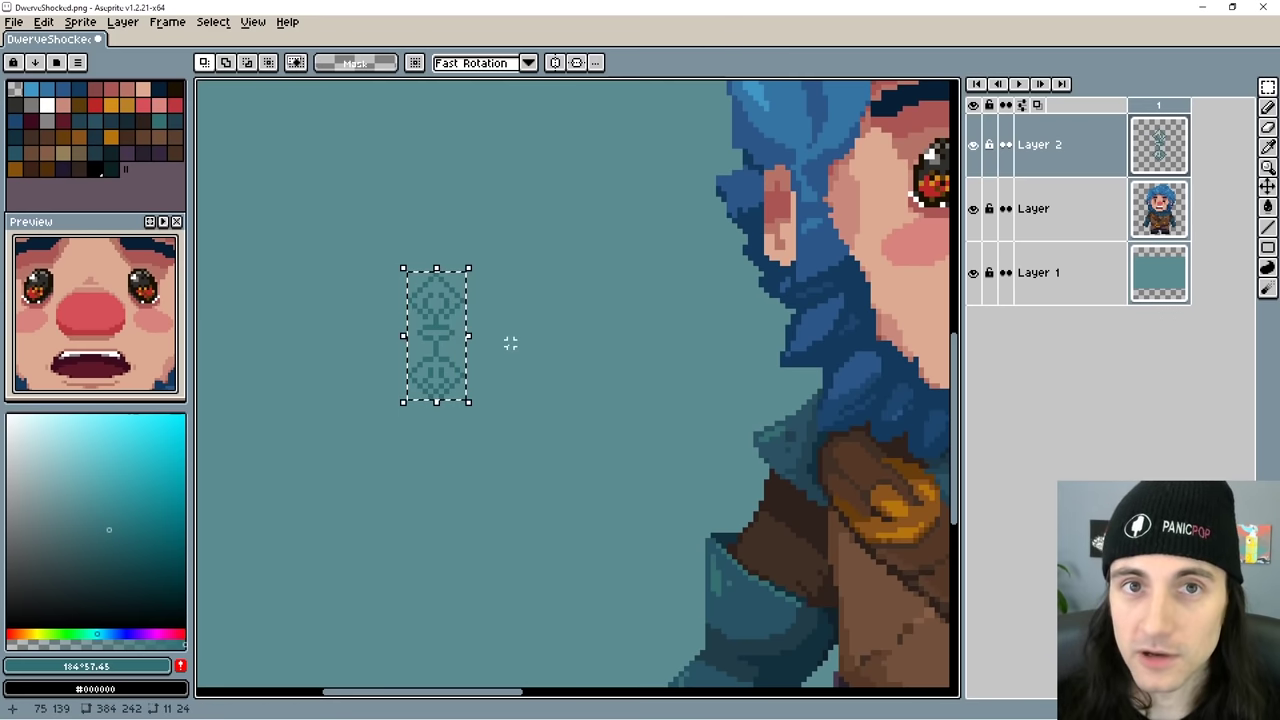
click(49, 24)
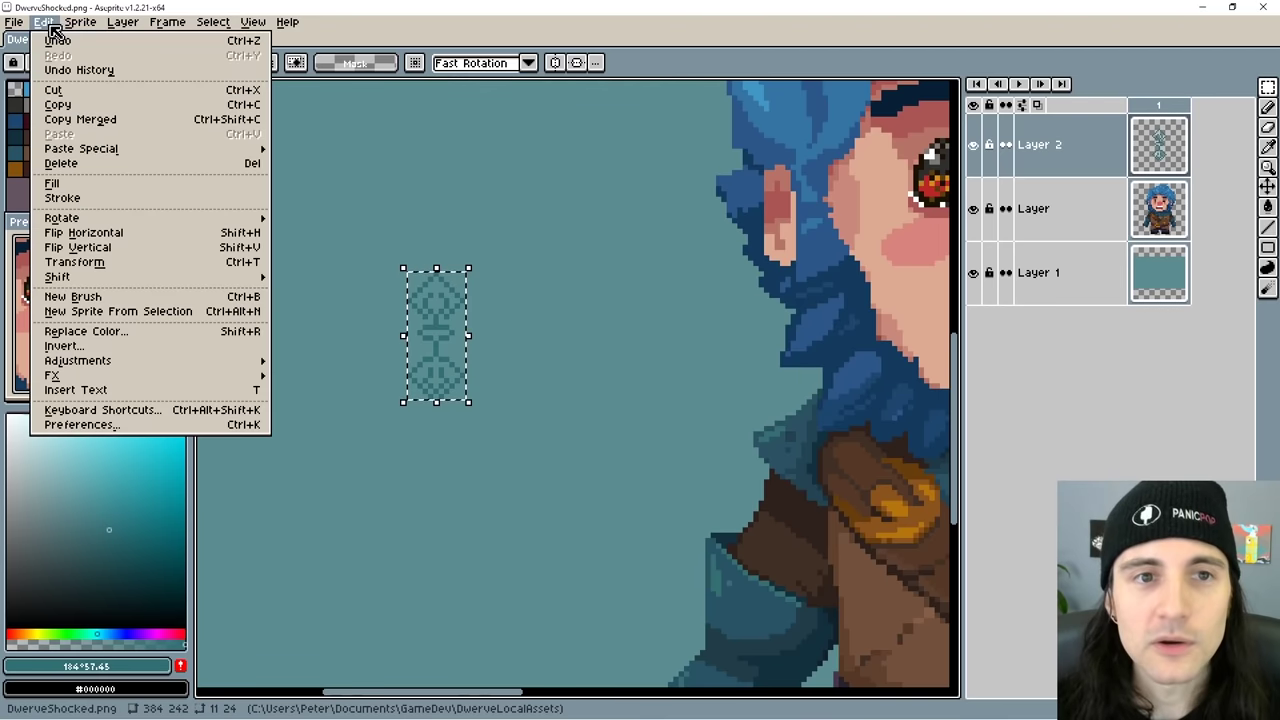
click(93, 298)
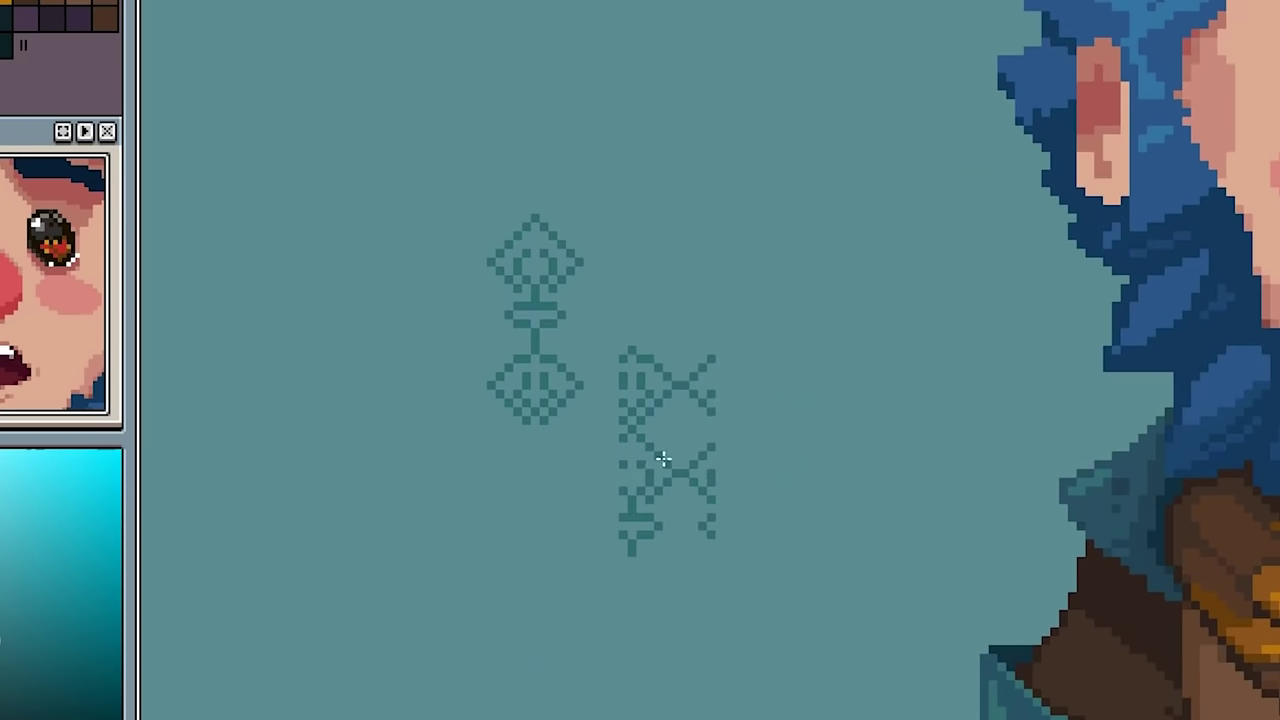
mouse_move(608, 328)
mouse_down()
mouse_move(673, 310)
mouse_move(699, 249)
mouse_move(677, 177)
mouse_move(564, 148)
mouse_move(442, 187)
mouse_move(384, 316)
mouse_move(483, 481)
mouse_move(633, 438)
mouse_move(624, 553)
mouse_move(728, 362)
mouse_move(499, 529)
mouse_move(368, 549)
mouse_move(505, 707)
mouse_move(646, 561)
mouse_move(681, 641)
mouse_up()
scroll(629, 531, down, 3)
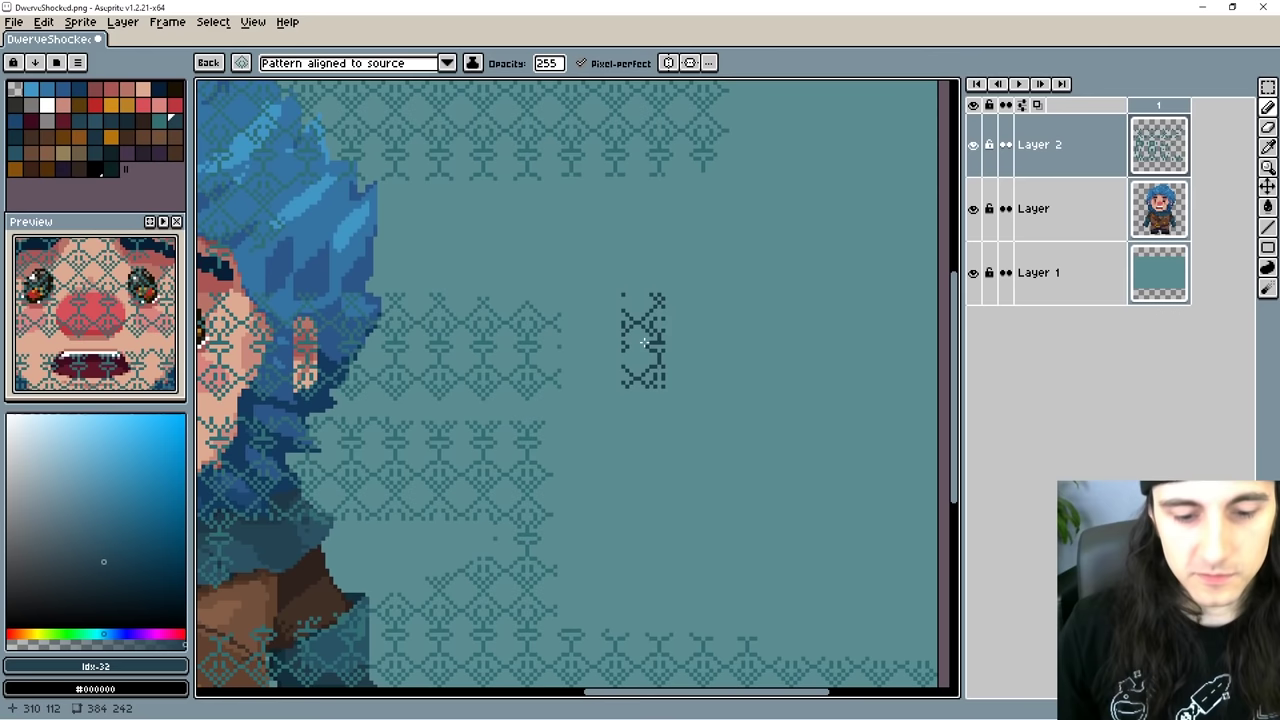
Paint more lattice pattern upward and confirm Layer 2 opacity at 132.
key(bracketright)
key(bracketright)
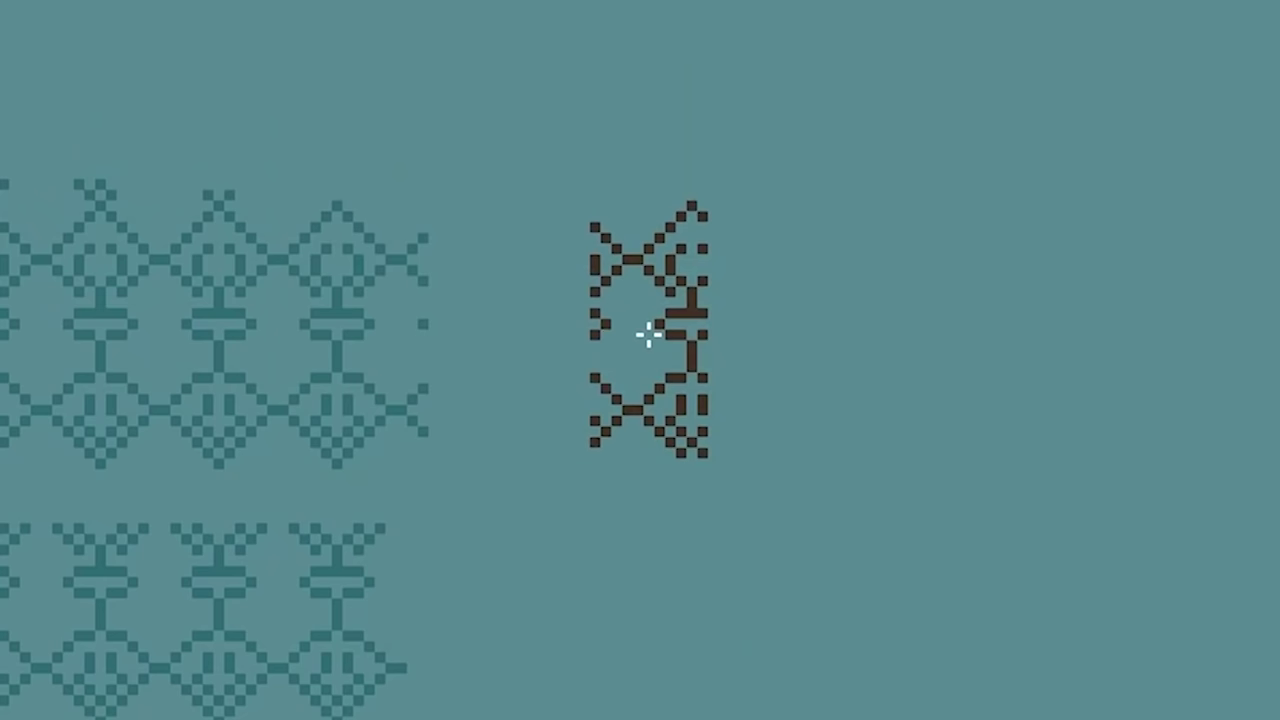
key(bracketright)
key(bracketright)
key(bracketright)
key(bracketleft)
key(bracketleft)
mouse_move(880, 460)
mouse_down()
mouse_move(896, 314)
mouse_move(780, 85)
mouse_move(930, 400)
mouse_move(940, 600)
mouse_move(955, 580)
mouse_move(955, 90)
mouse_up()
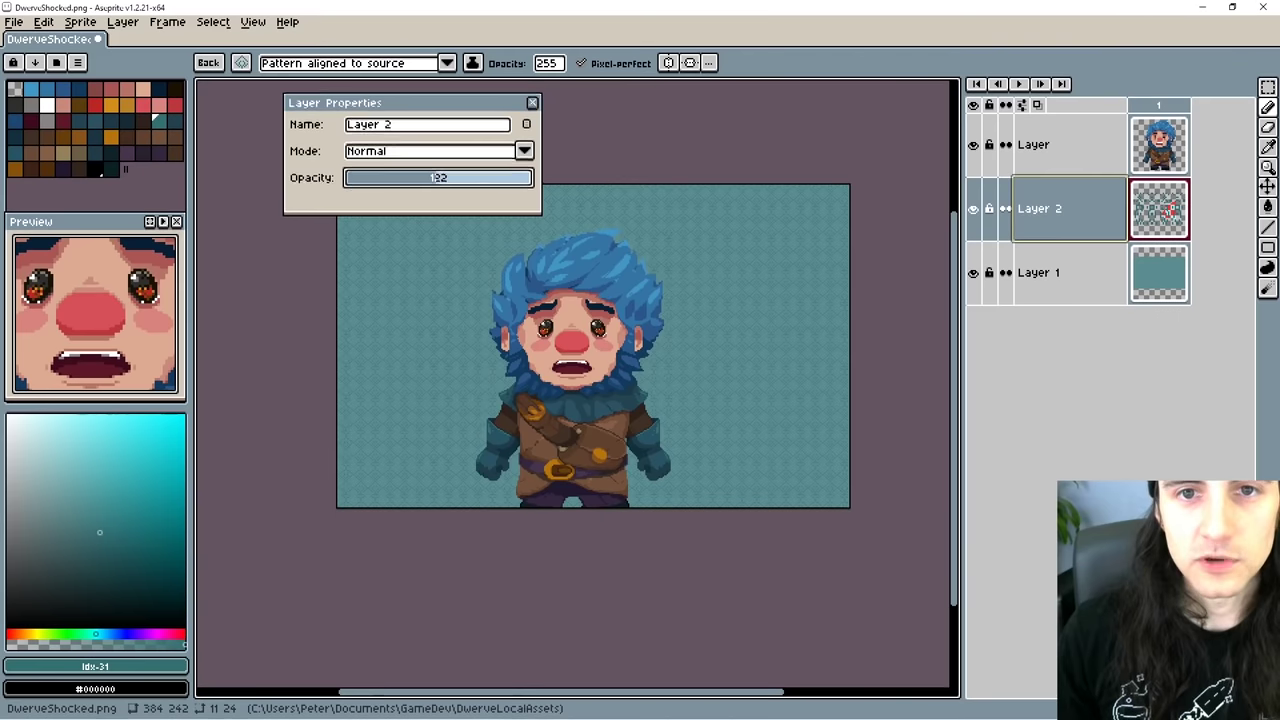
click(534, 105)
scroll(578, 296, up, 2)
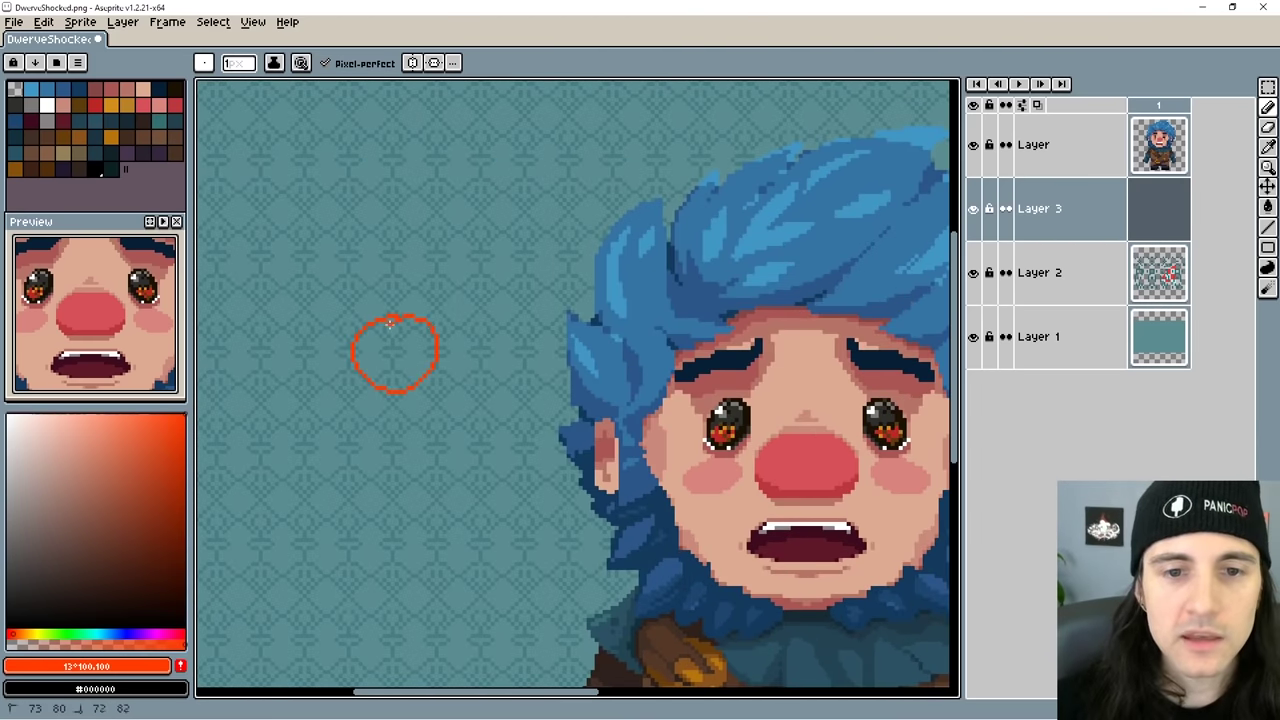
Make the selected orange spiral into a custom brush.
key(m)
drag(323, 299, 470, 412)
click(44, 21)
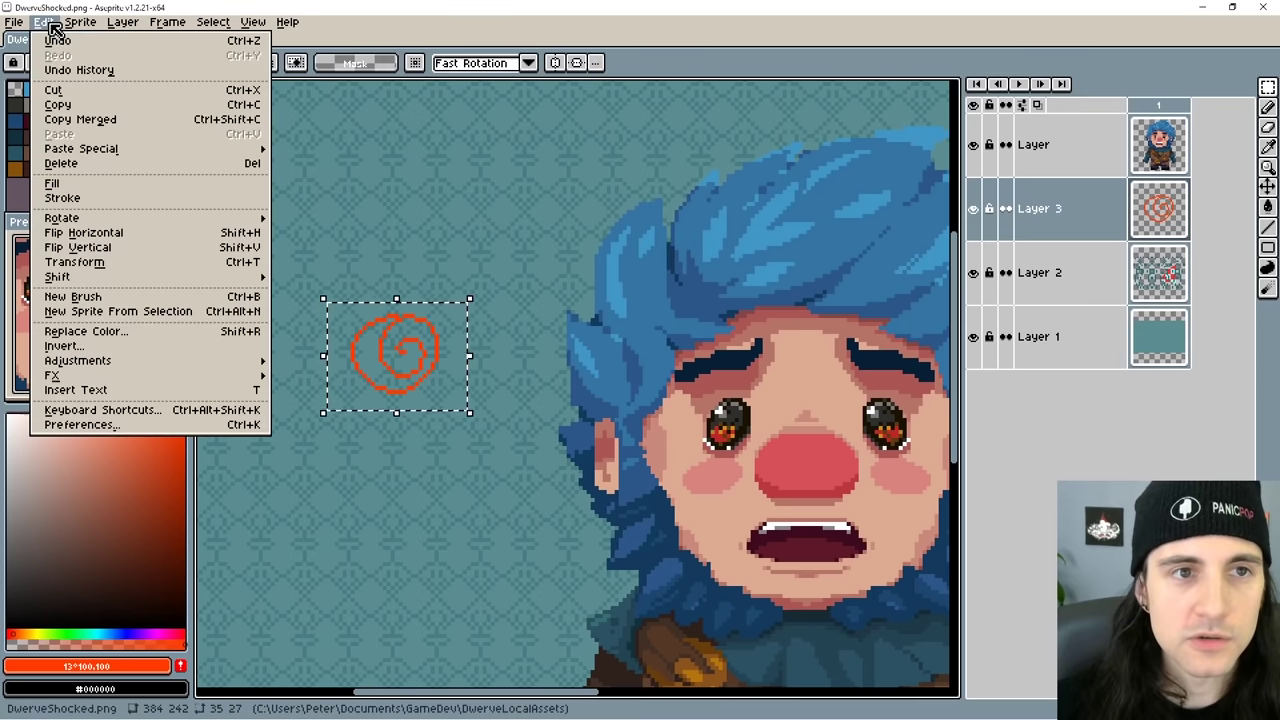
click(94, 295)
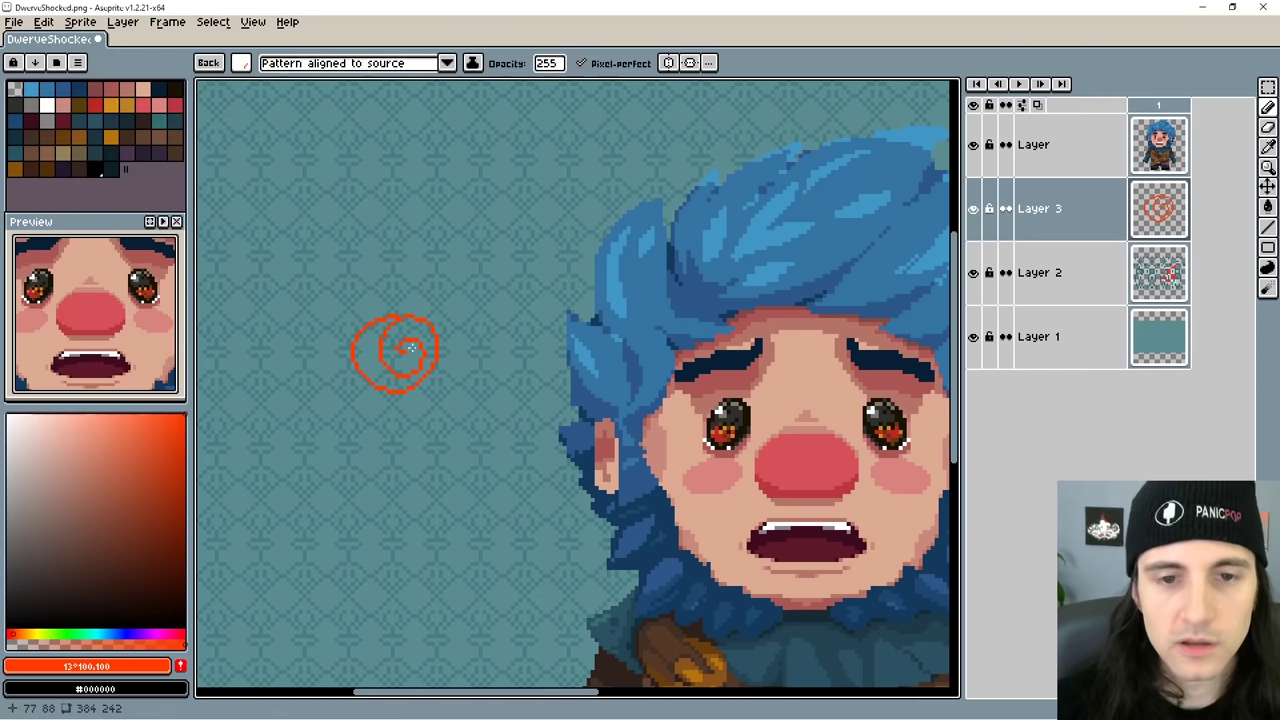
Stamp the saved lattice brush, then paint spiral-brush tiles across the canvas.
click(243, 66)
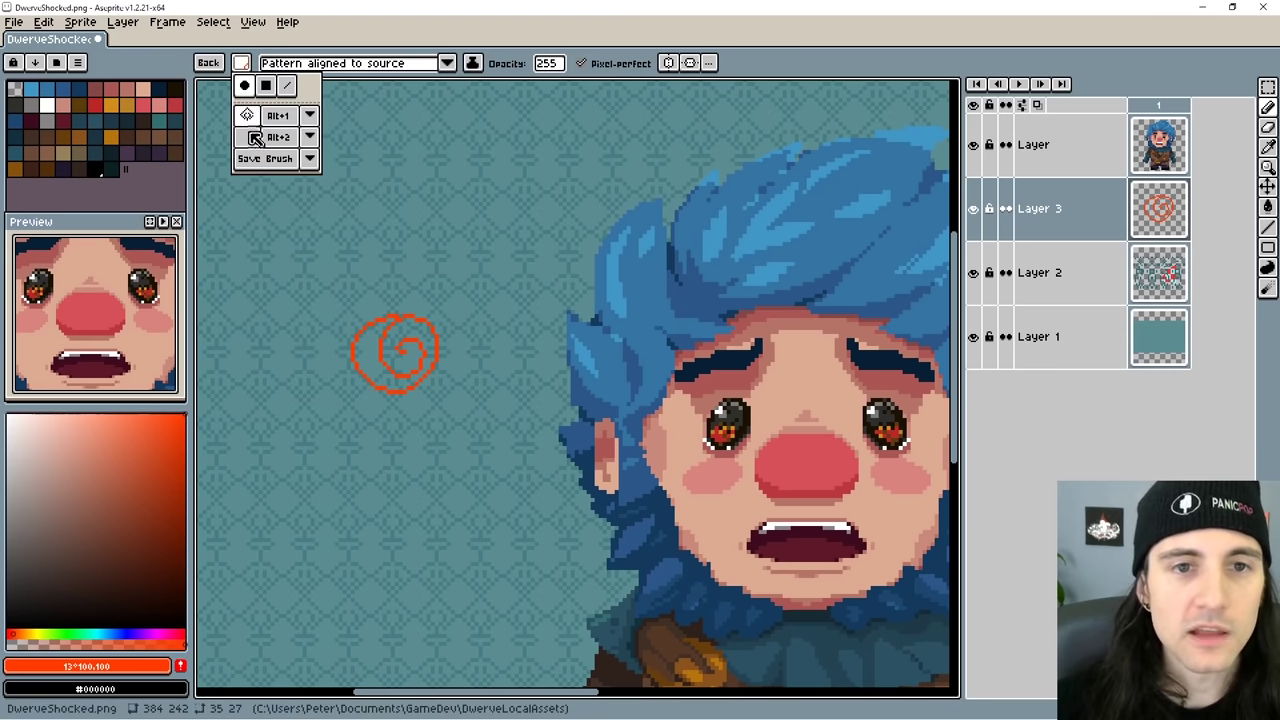
click(253, 118)
mouse_move(405, 165)
mouse_down()
mouse_move(430, 240)
mouse_move(460, 215)
mouse_move(405, 135)
mouse_up()
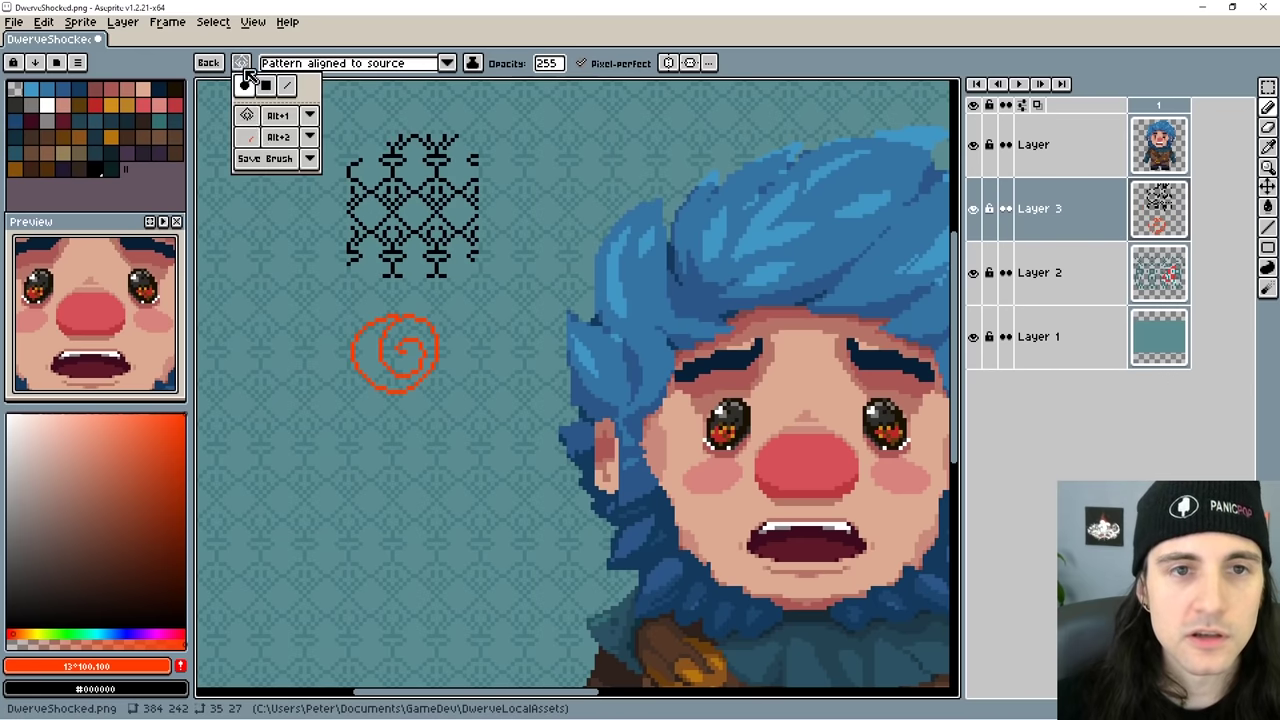
click(250, 136)
drag(270, 330, 290, 375)
drag(290, 440, 443, 483)
drag(518, 535, 540, 330)
Switch back to a round brush and test a larger size with a dot.
click(241, 62)
click(246, 87)
click(246, 66)
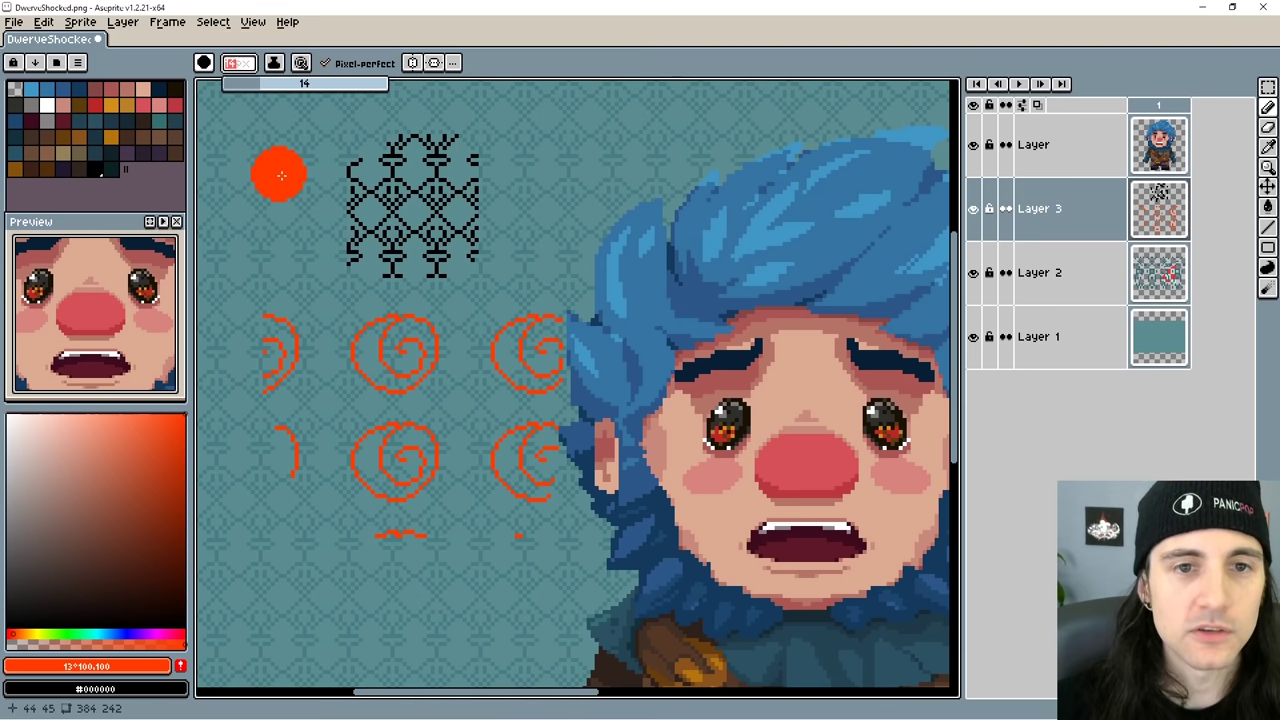
click(251, 100)
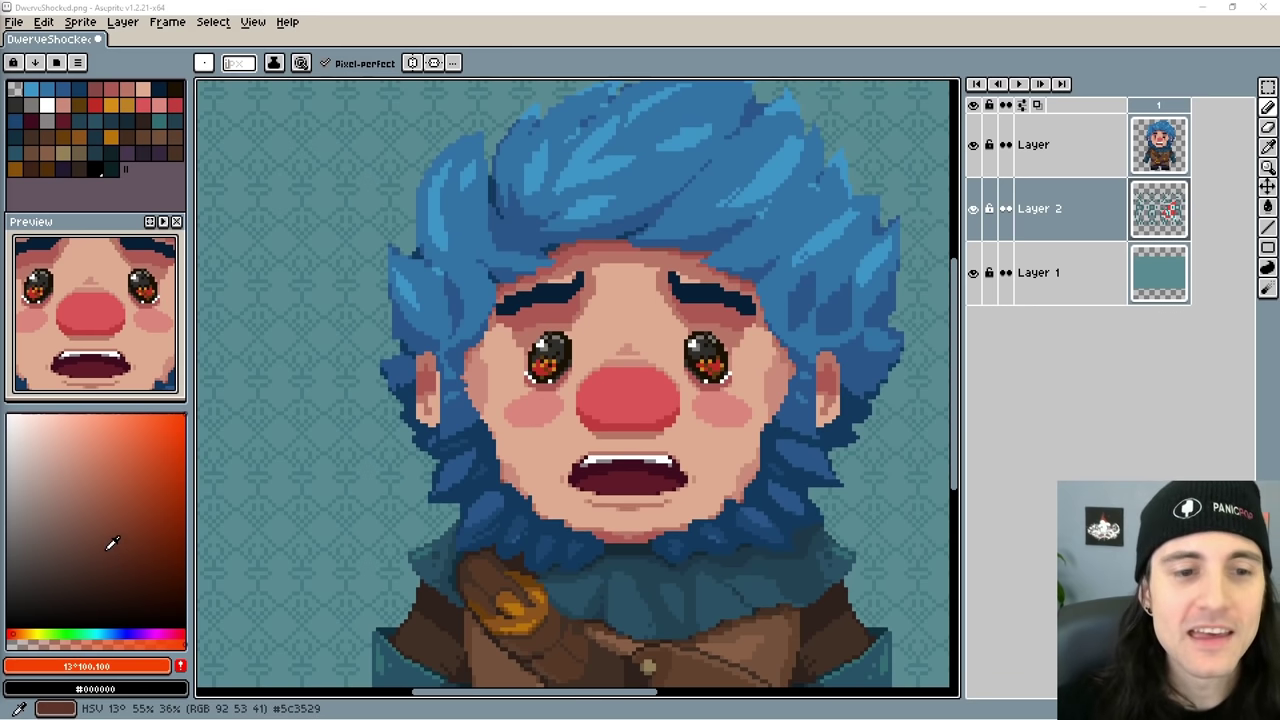
Try orange-brown shades, then switch the selector to RGB Color Wheel and back to Tint/Shade/Tone.
click(101, 511)
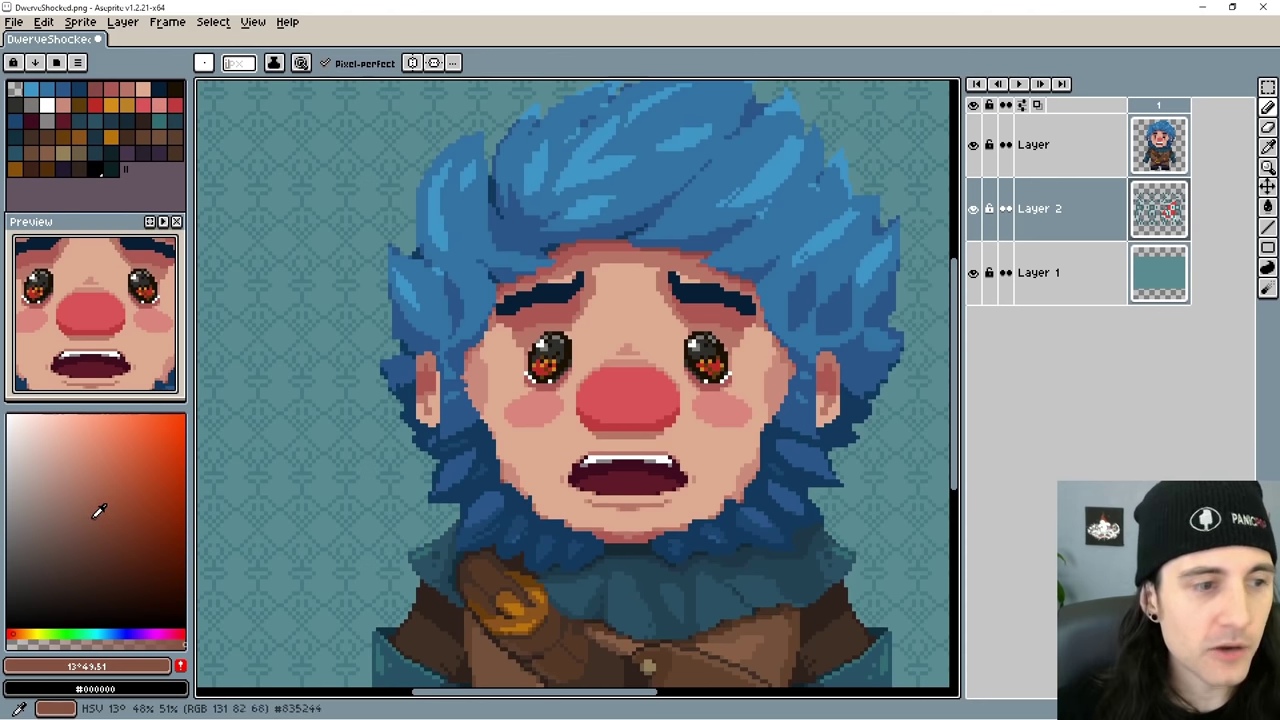
click(98, 565)
click(101, 522)
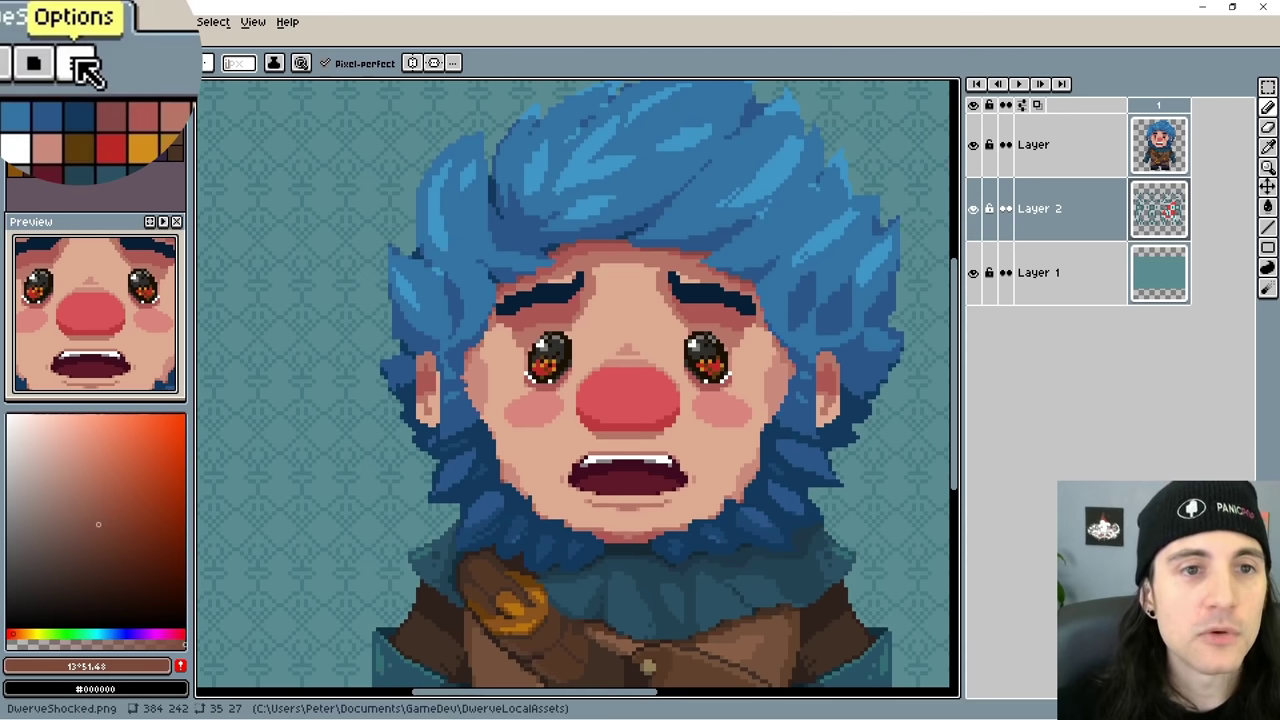
click(78, 64)
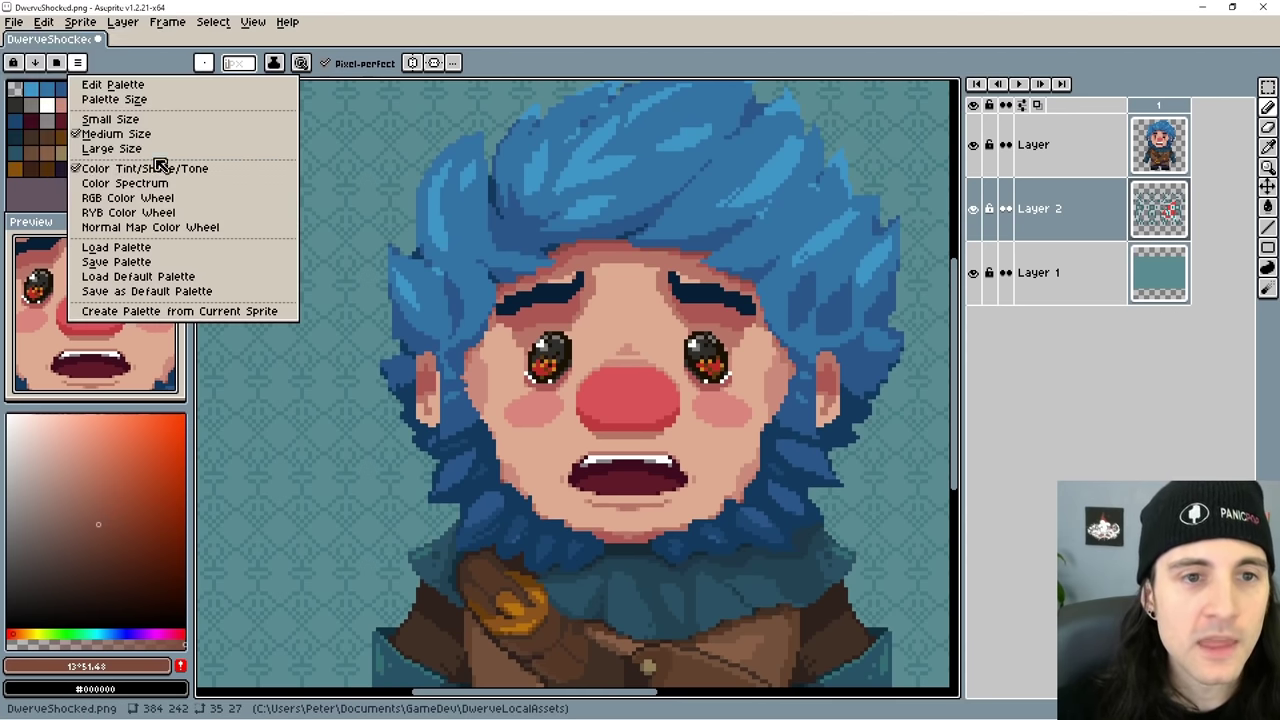
click(150, 203)
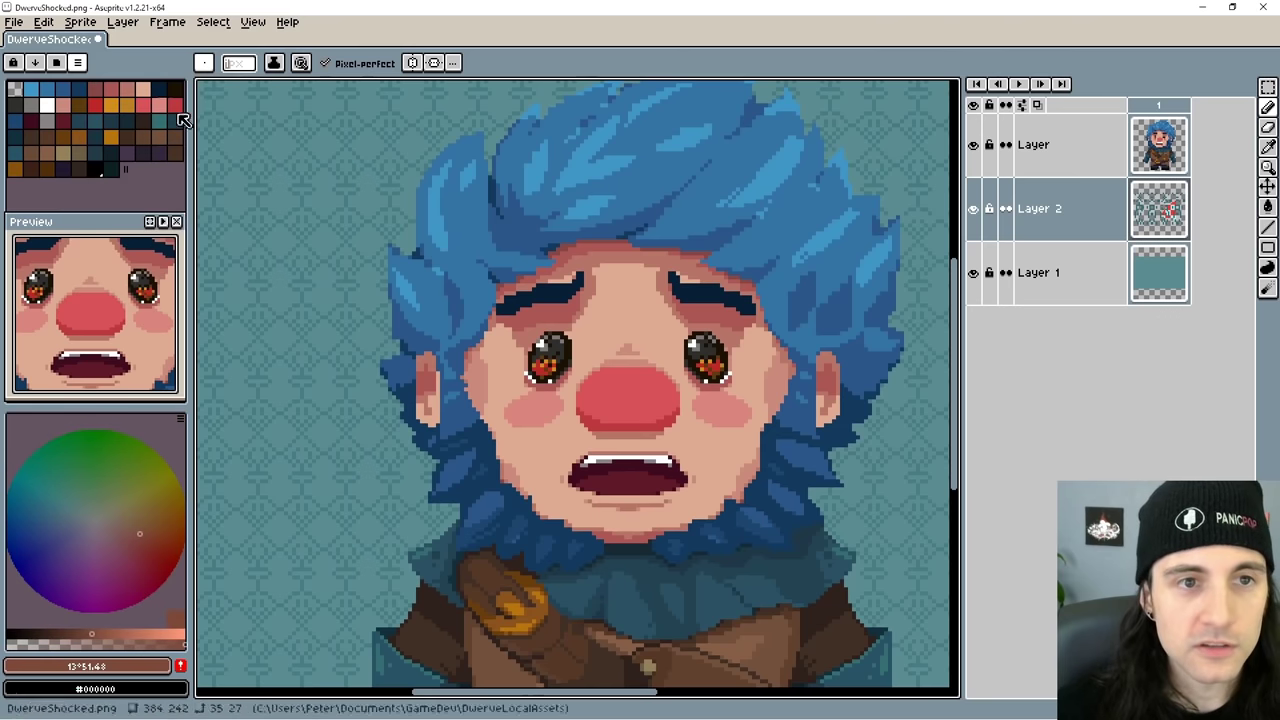
click(78, 64)
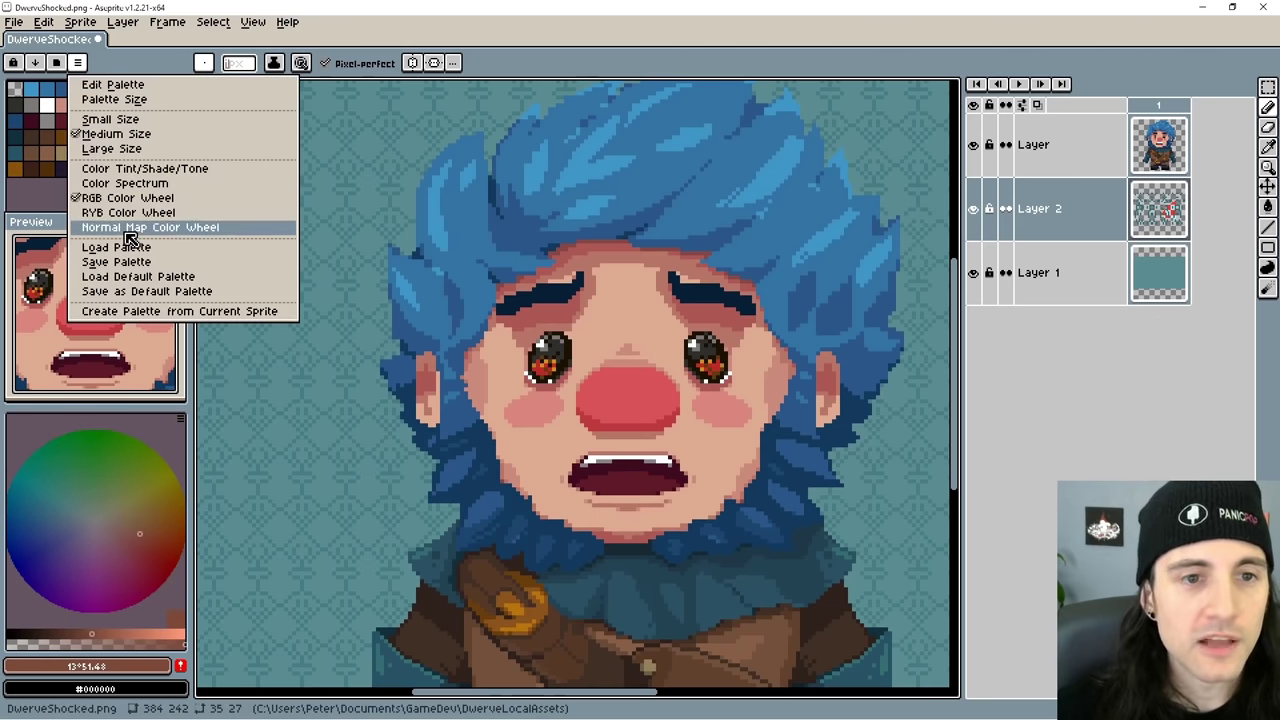
click(125, 170)
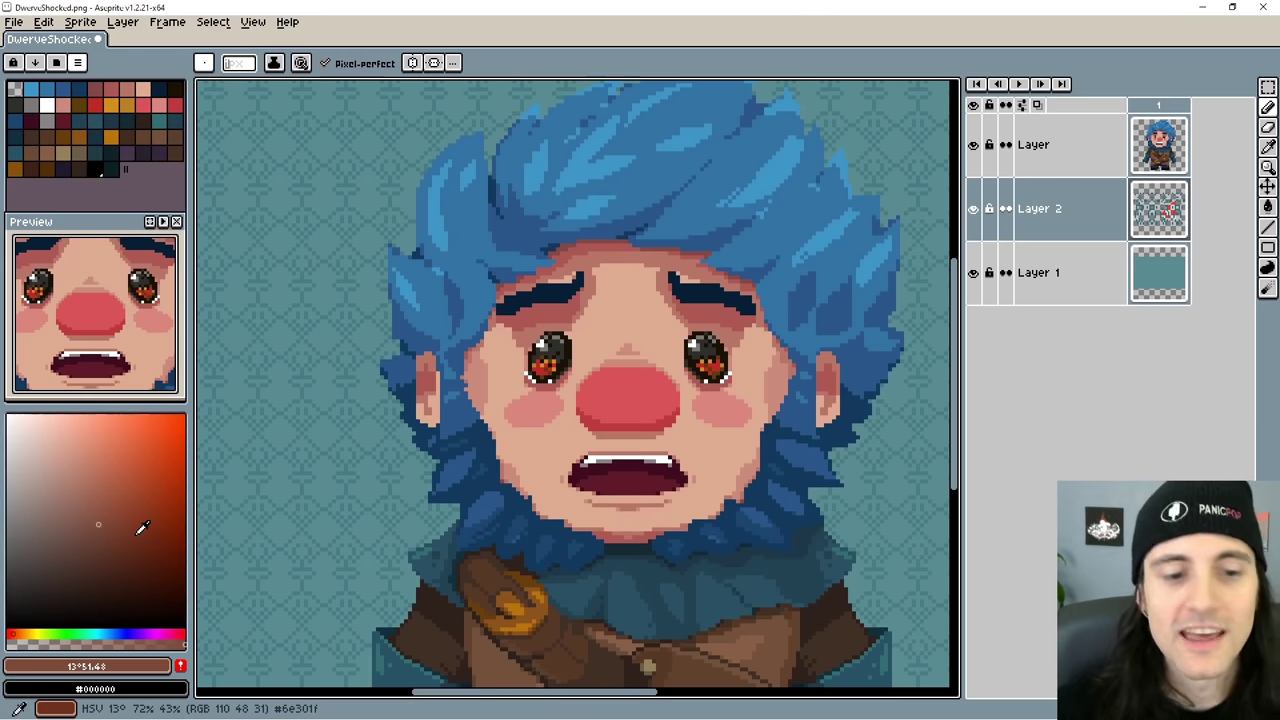
Set the foreground to muted green (HSV 116, 44, 56) in the colour editor's HSV view.
click(63, 634)
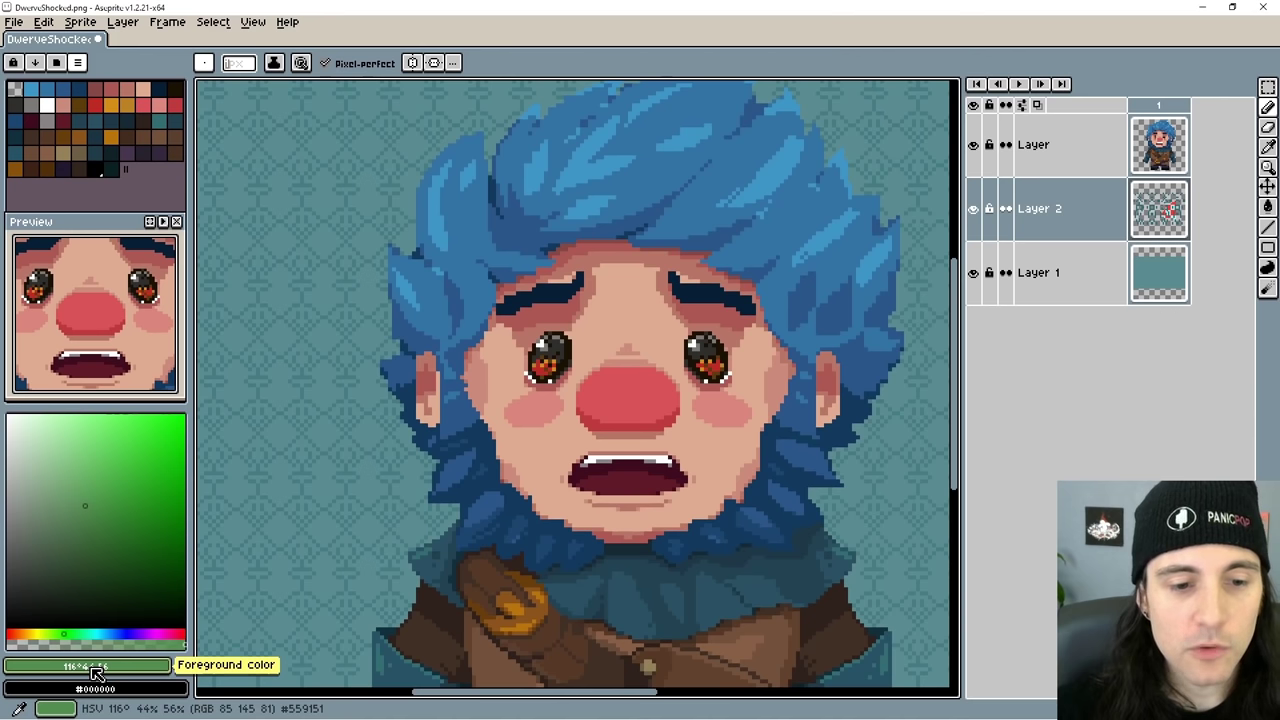
click(95, 672)
drag(46, 469, 331, 237)
click(331, 237)
click(305, 228)
click(333, 230)
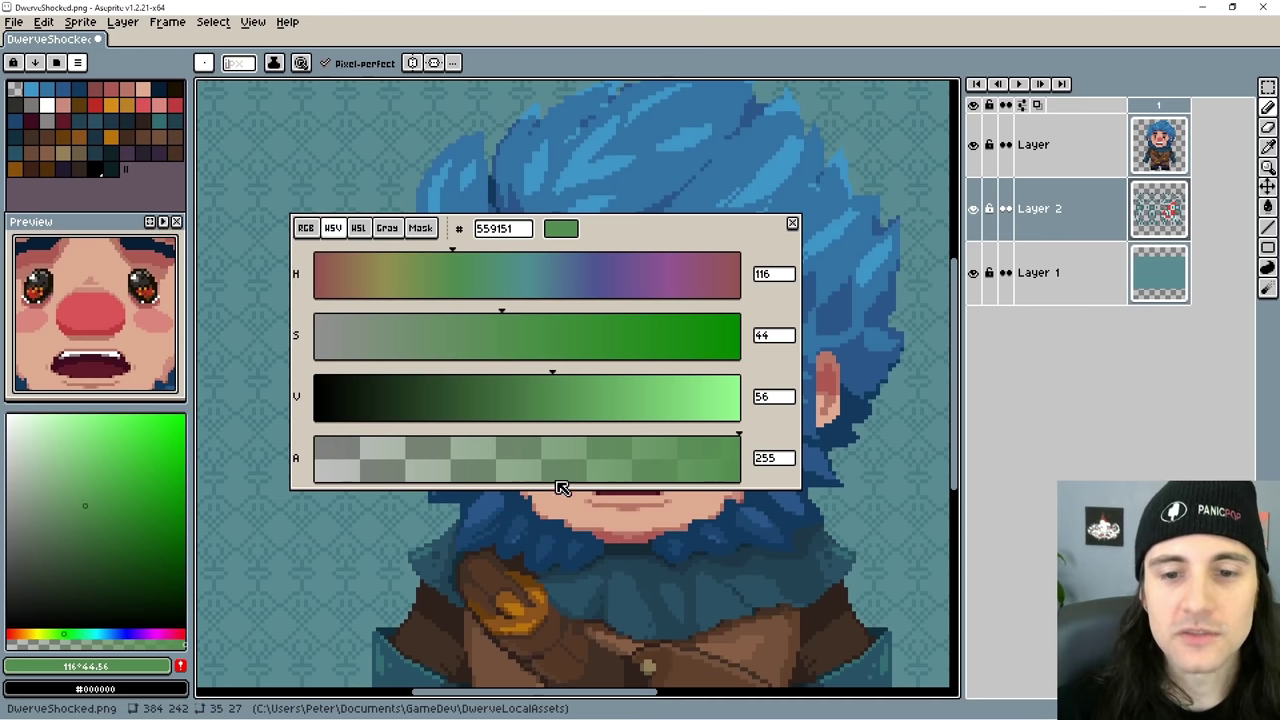
drag(549, 487, 550, 385)
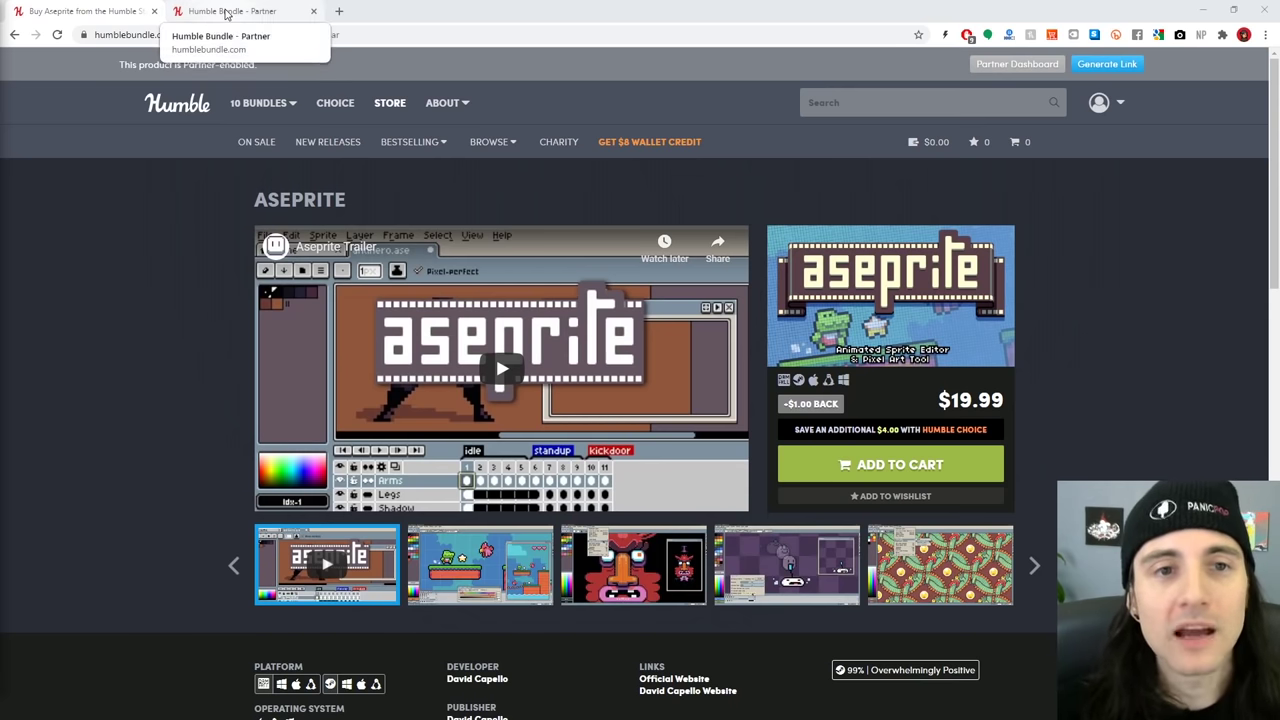
Switch between the Partner Sales Dashboard and Aseprite store tabs, ending on the dashboard.
click(227, 12)
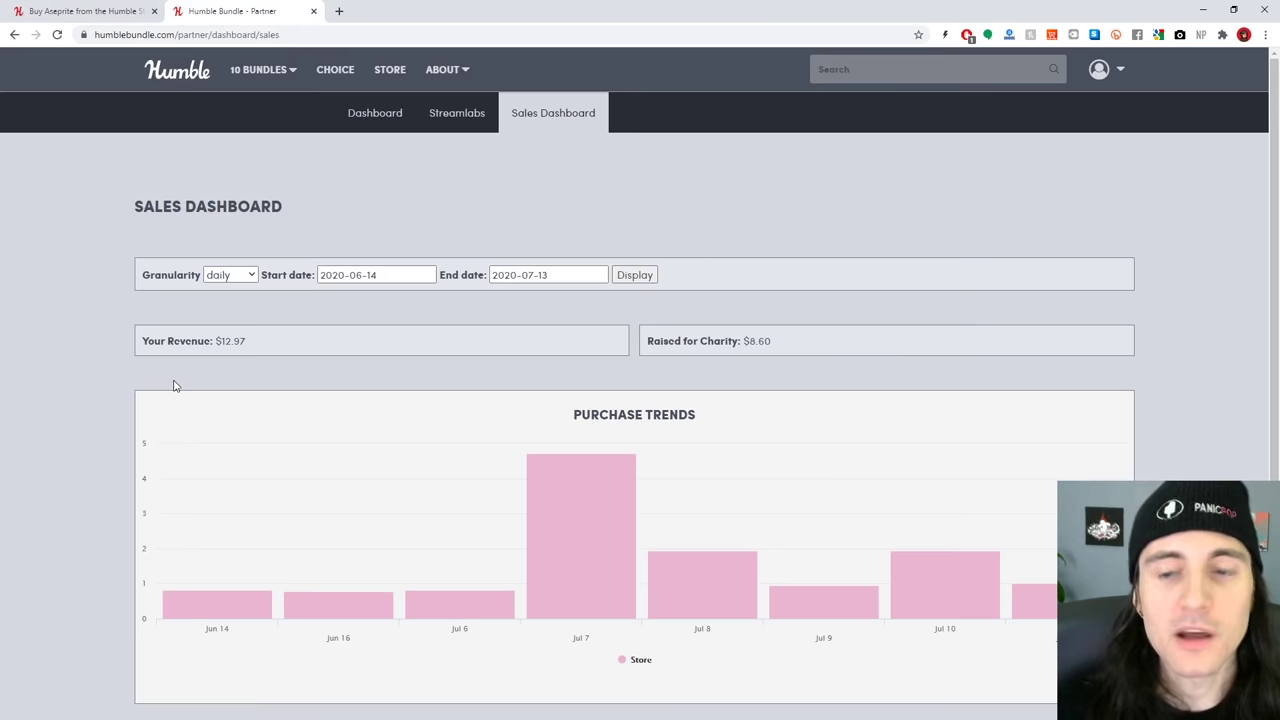
click(100, 11)
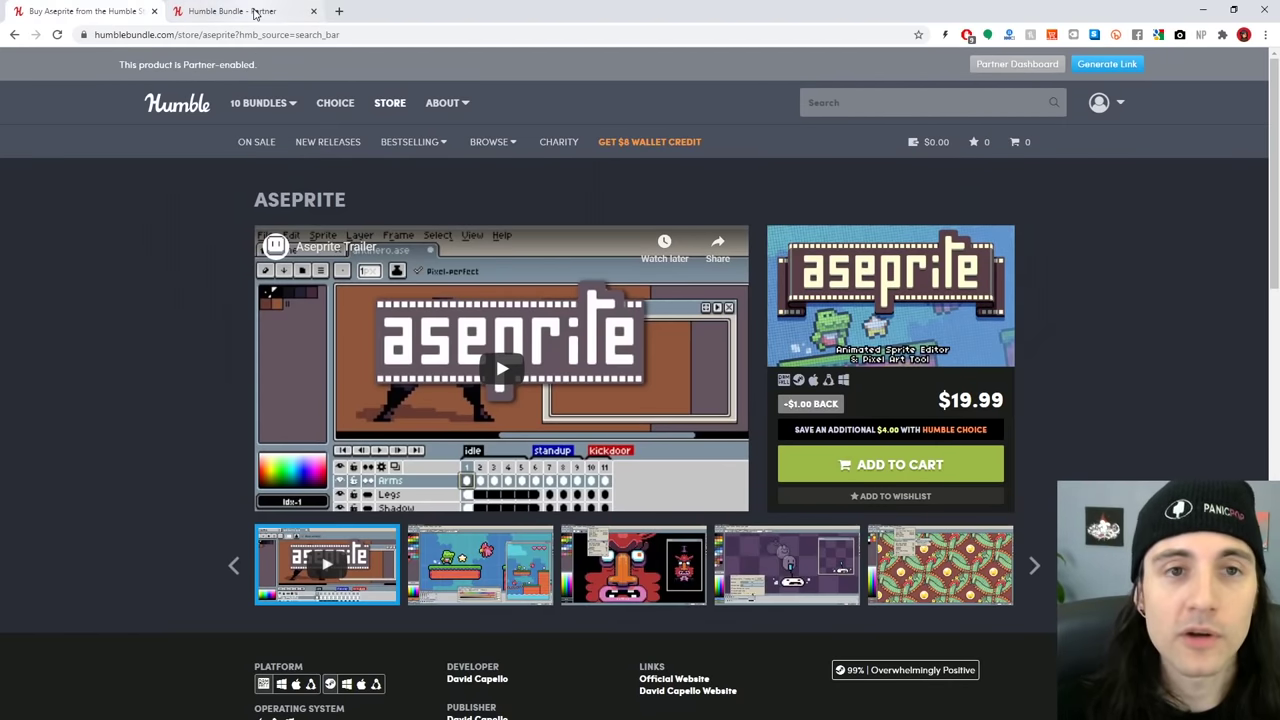
click(227, 12)
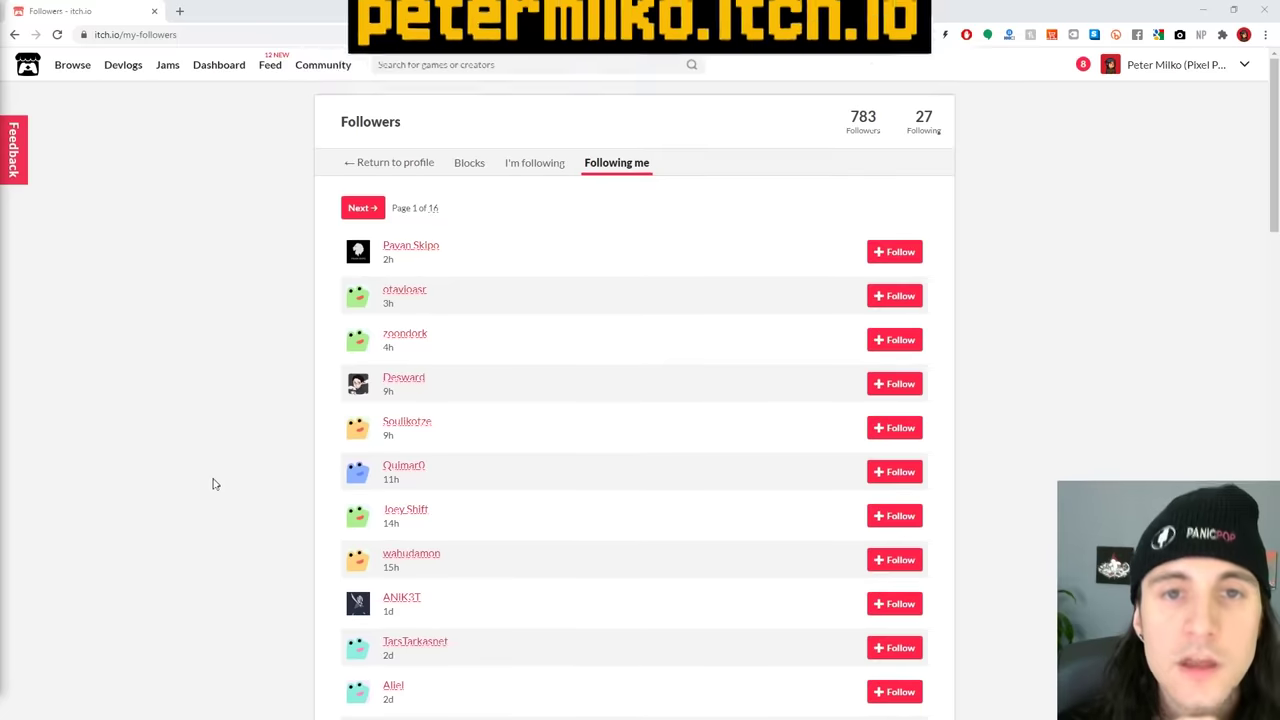
Scroll down the itch.io Followers list to followers from about a week ago.
scroll(213, 484, down, 5)
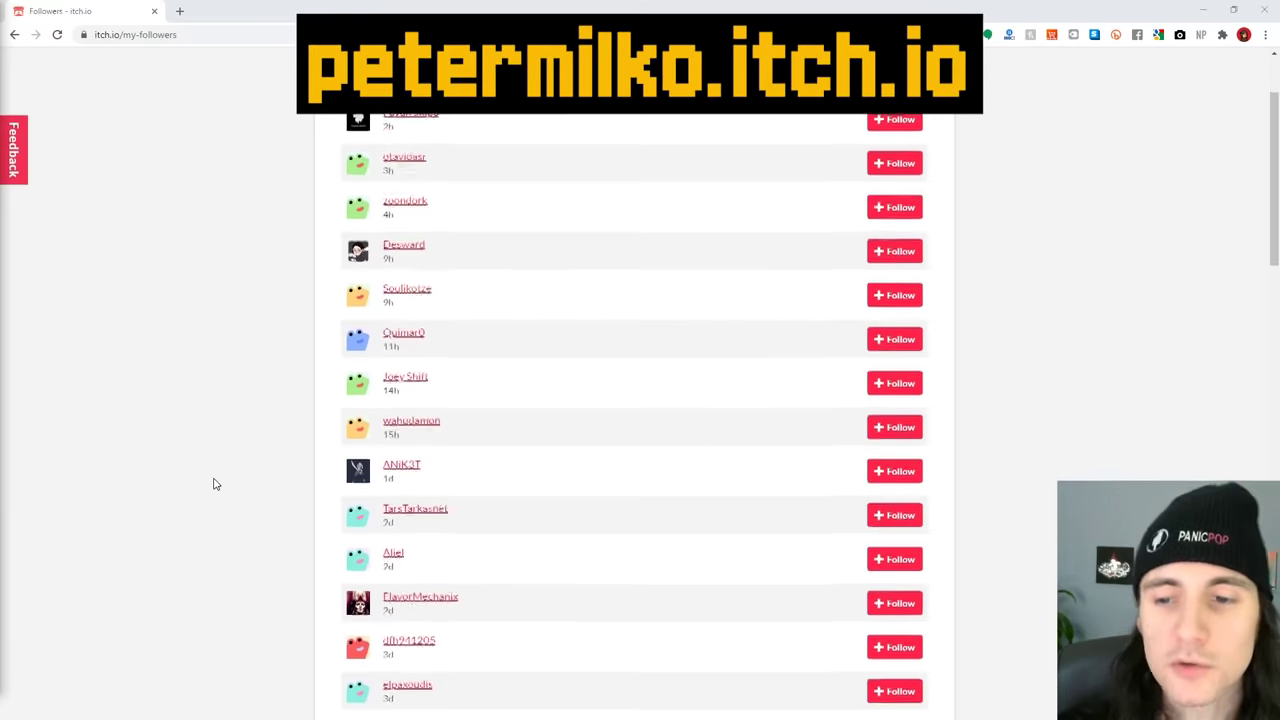
scroll(213, 484, down, 5)
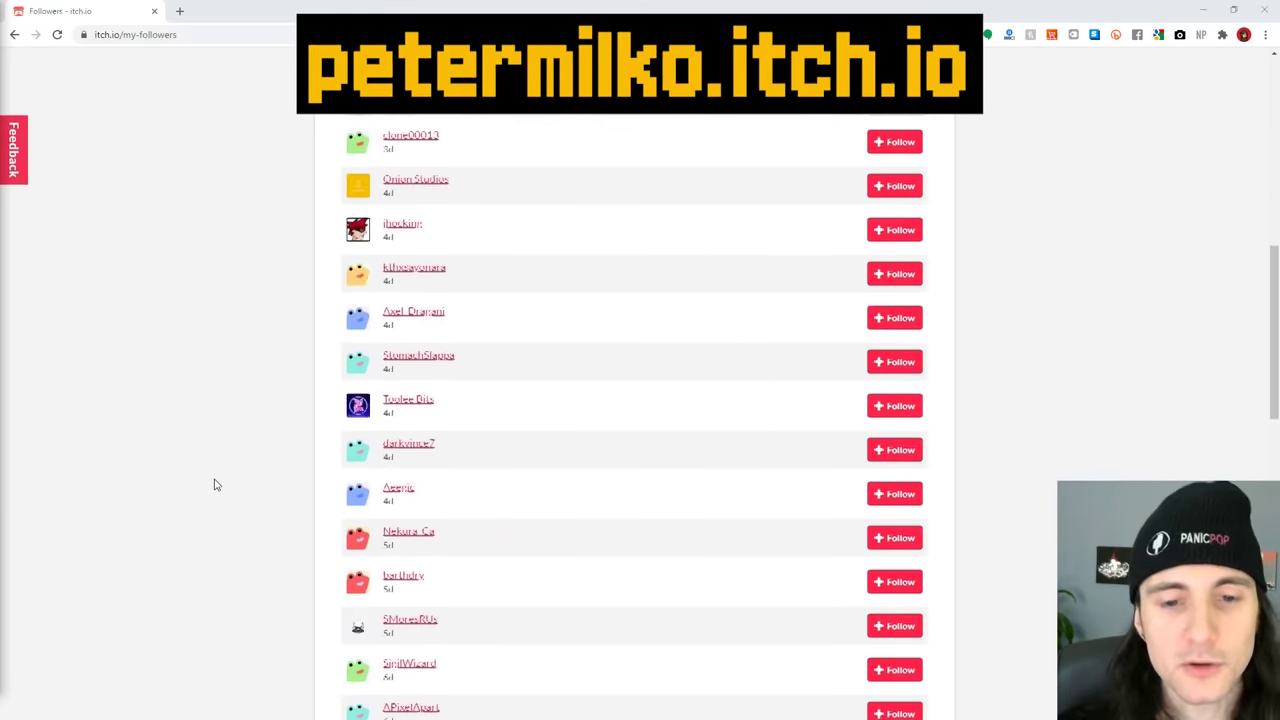
scroll(213, 484, down, 2)
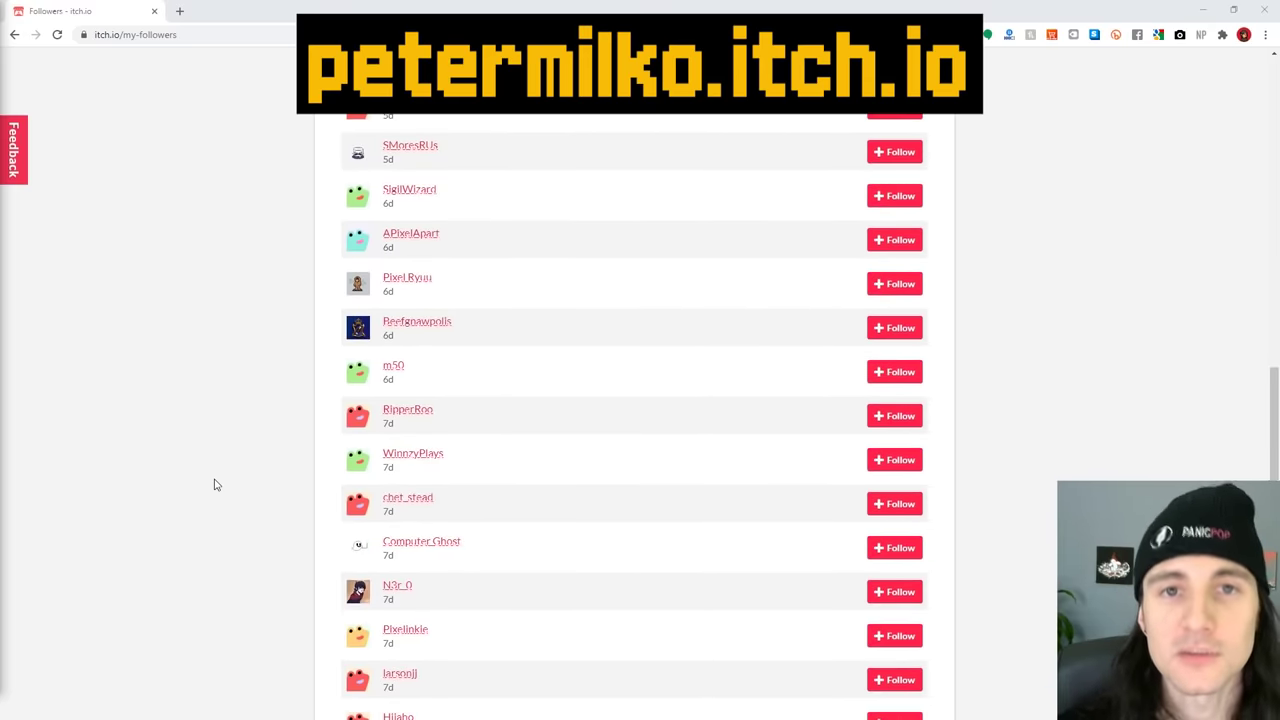
scroll(213, 484, down, 2)
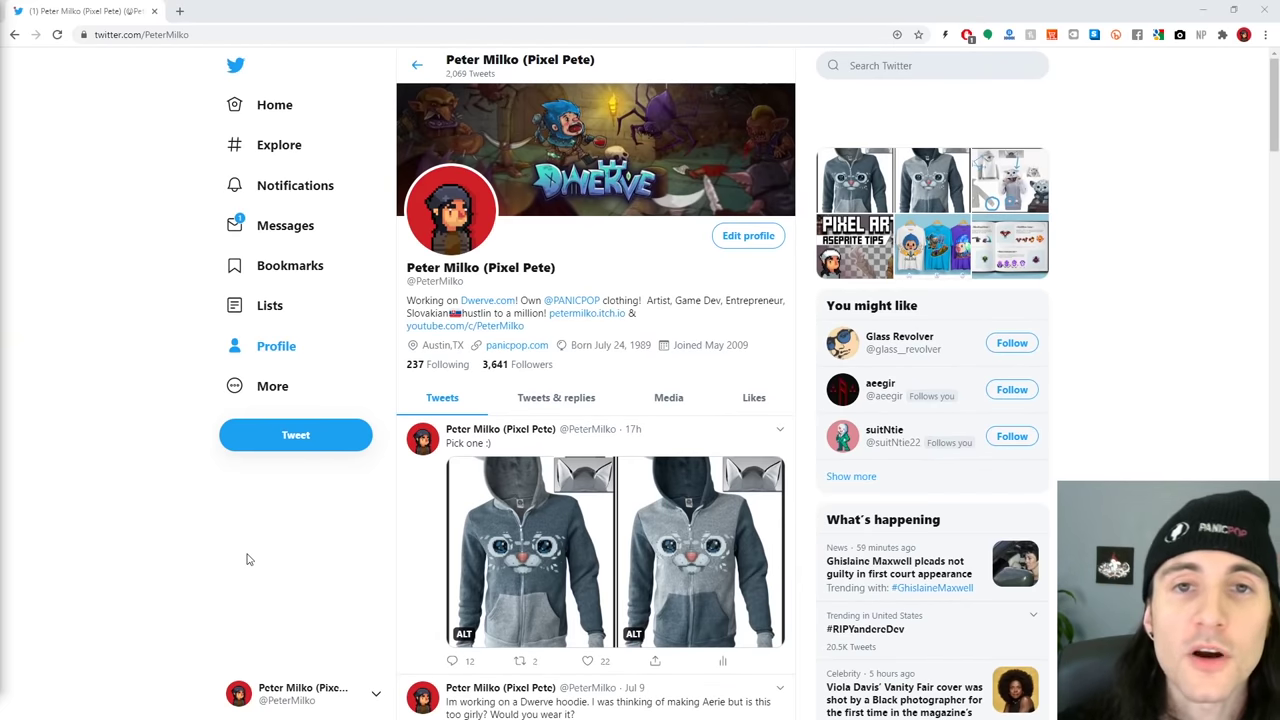